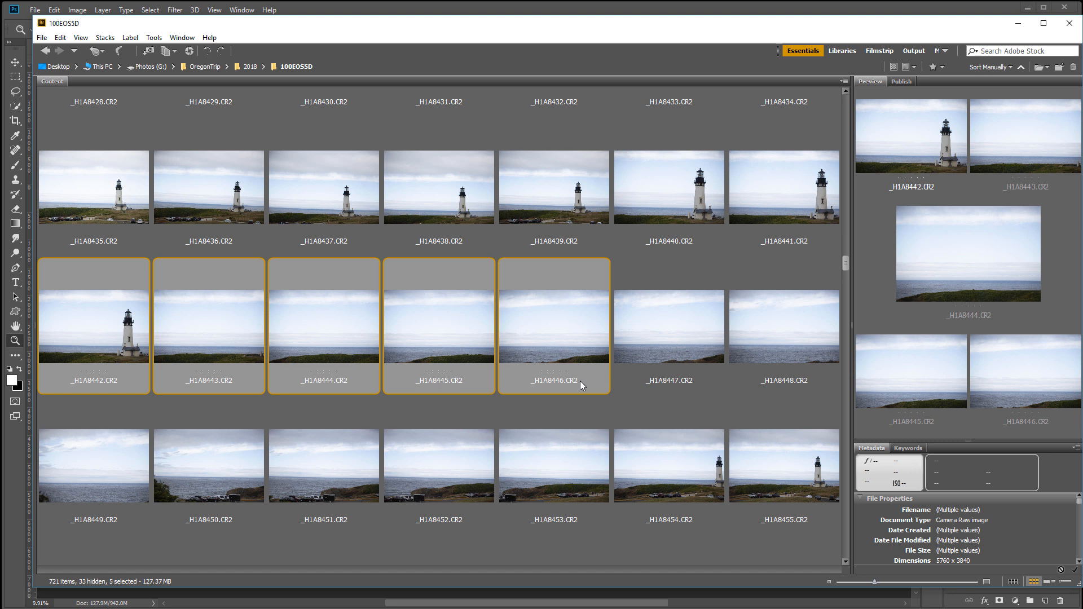
# Switch to Photoshop and toggle the visibility of Group 1 to compare the panorama with and without its edits.
pyautogui.click(1027, 29)
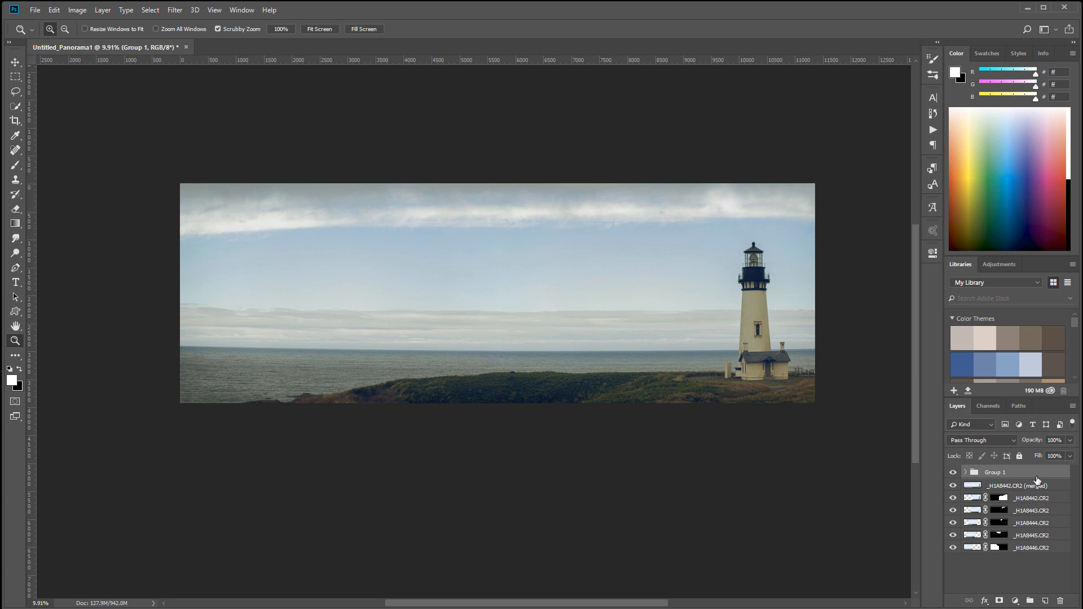
pyautogui.click(953, 473)
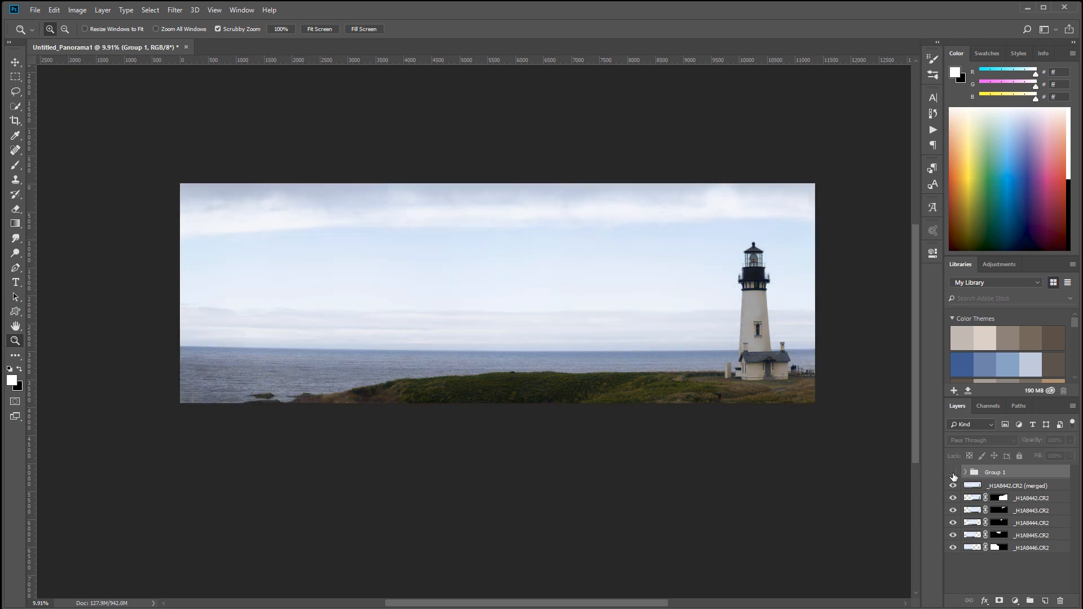
pyautogui.moveTo(953, 486)
pyautogui.mouseDown()
pyautogui.moveTo(953, 556)
pyautogui.moveTo(953, 486)
pyautogui.mouseUp()
pyautogui.click(953, 473)
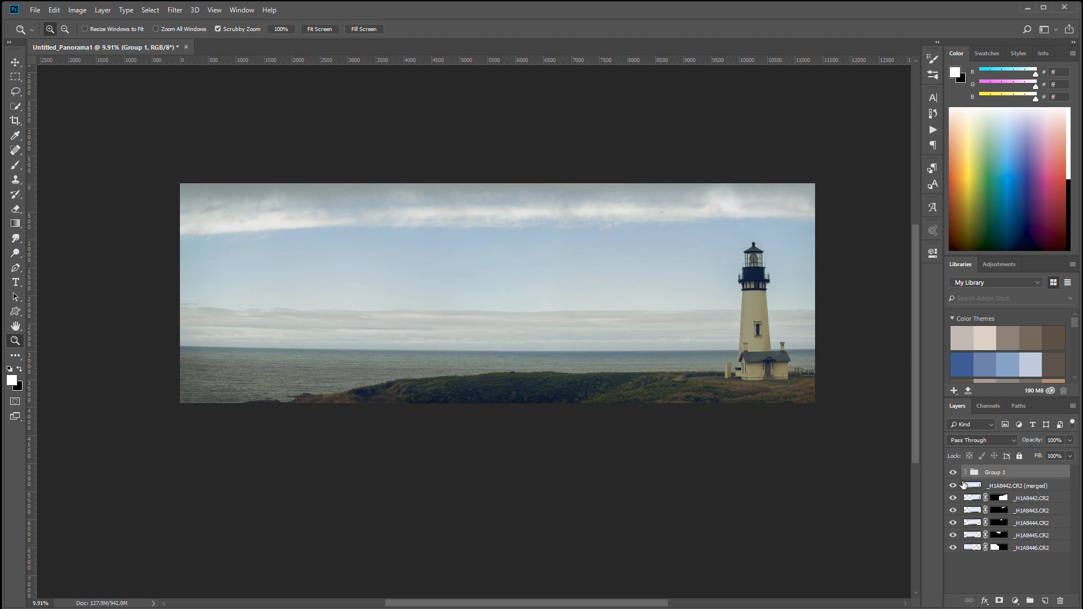
pyautogui.click(954, 472)
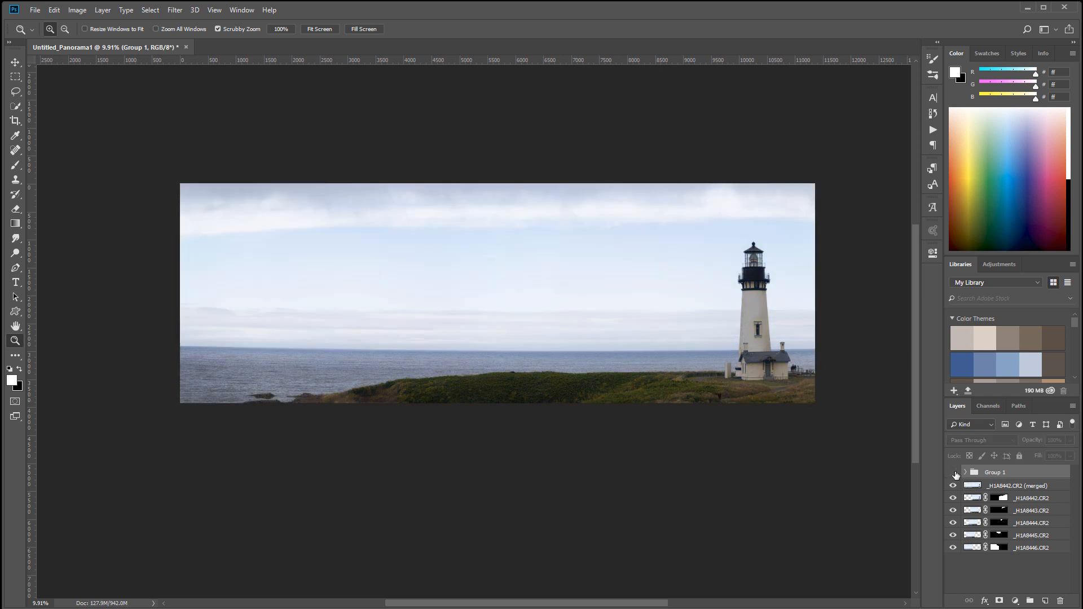
pyautogui.click(953, 473)
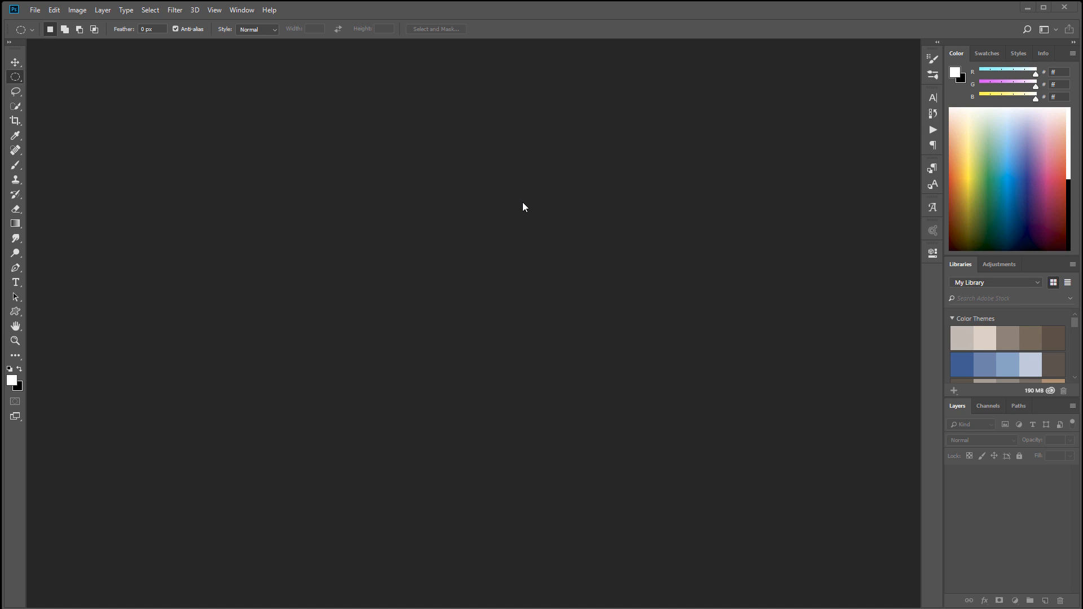
# Start a Photomerge and load _H1A8442.CR2 through _H1A8446.CR2 from the 100EOS5D folder as source files.
pyautogui.click(34, 10)
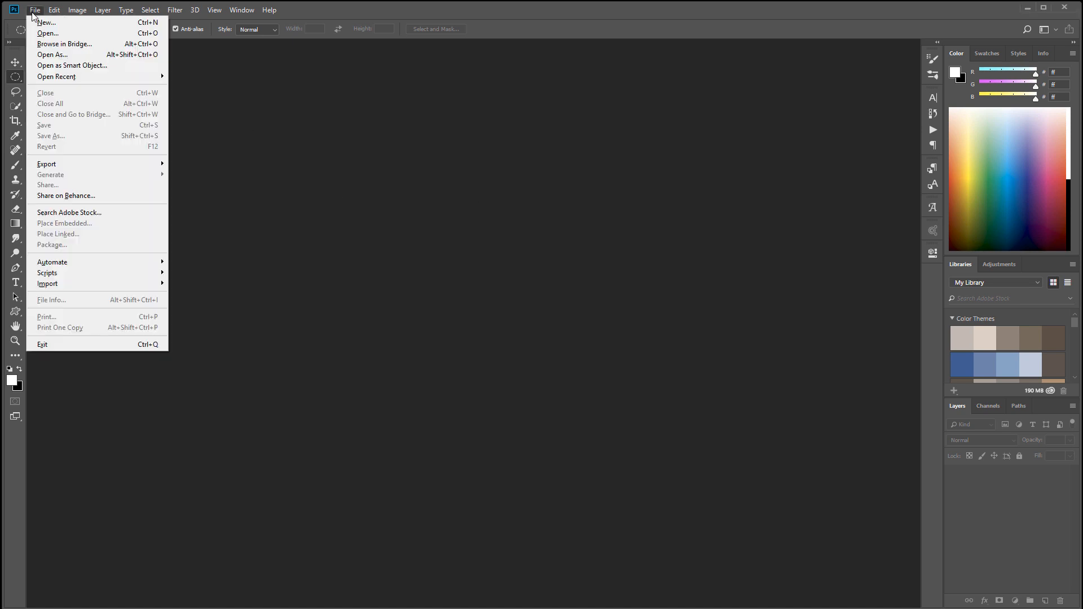
pyautogui.moveTo(73, 259)
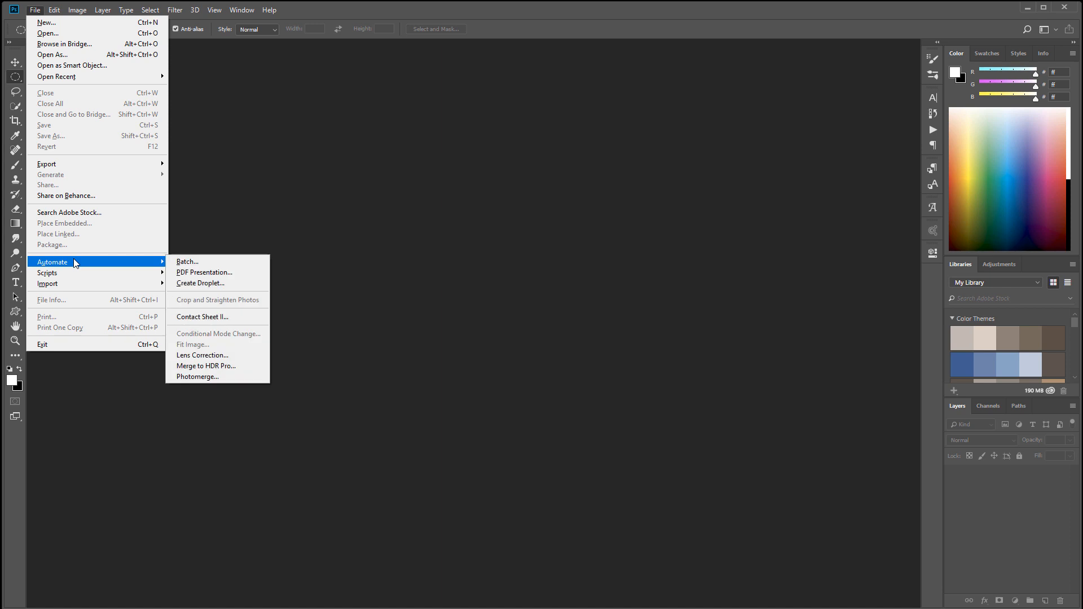
pyautogui.click(231, 378)
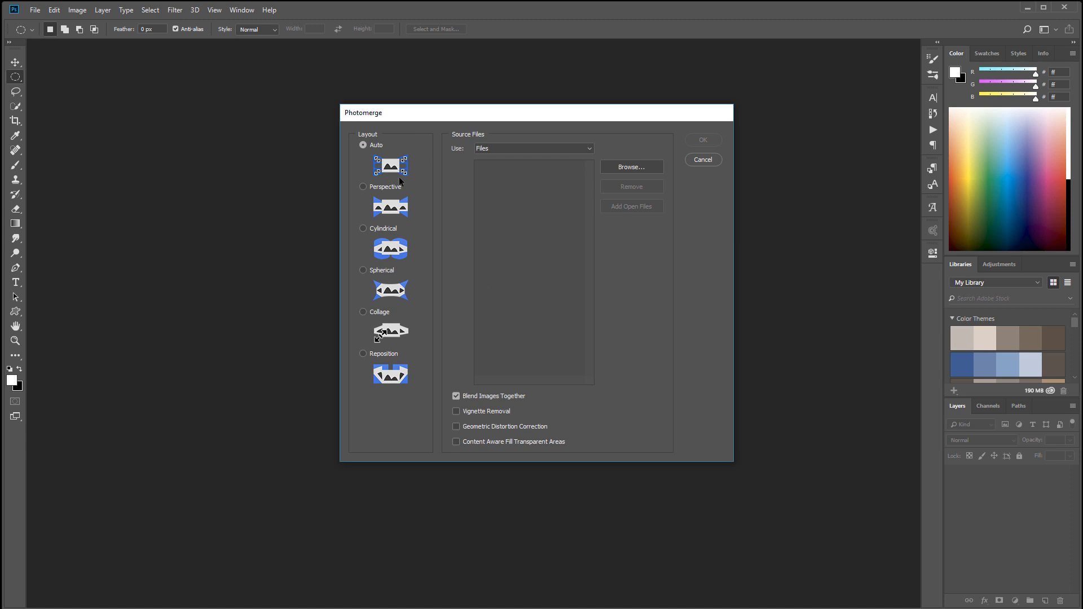
pyautogui.click(645, 167)
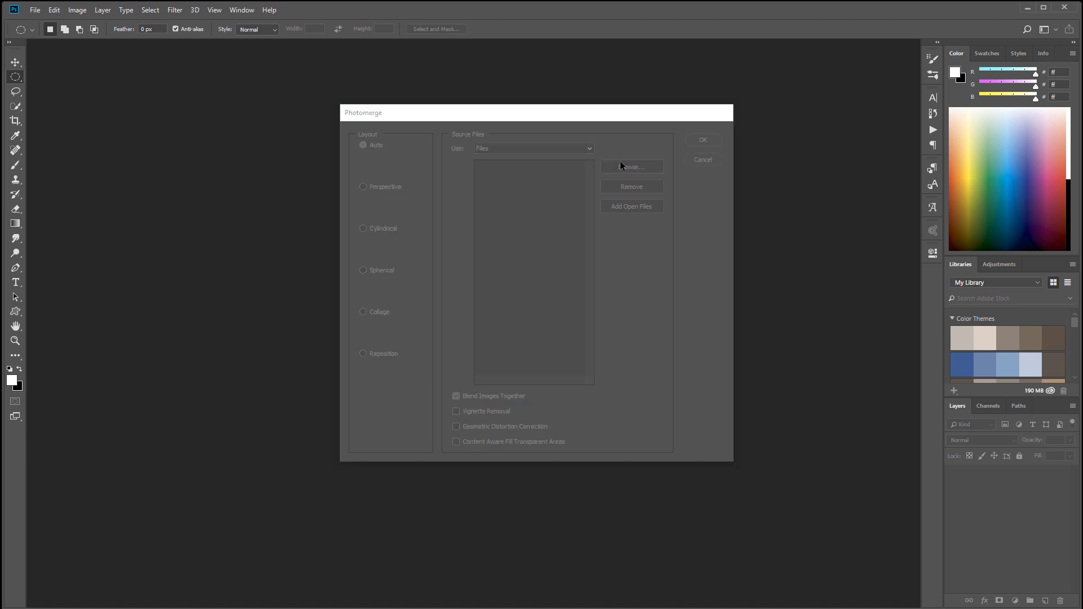
pyautogui.moveTo(725, 57); pyautogui.dragTo(602, 15)
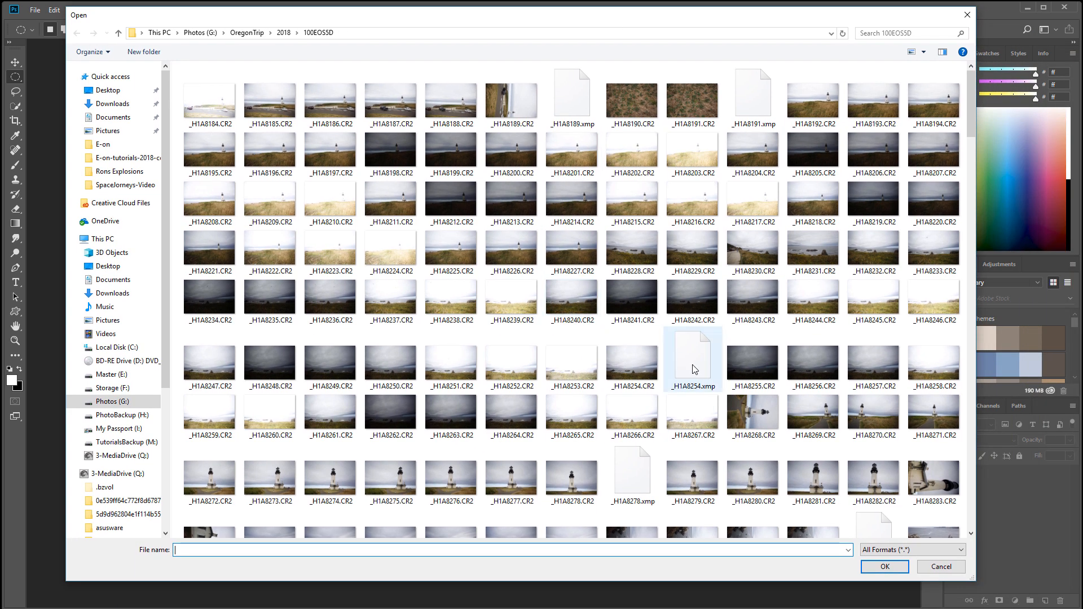
pyautogui.scroll(-5, 705, 357)
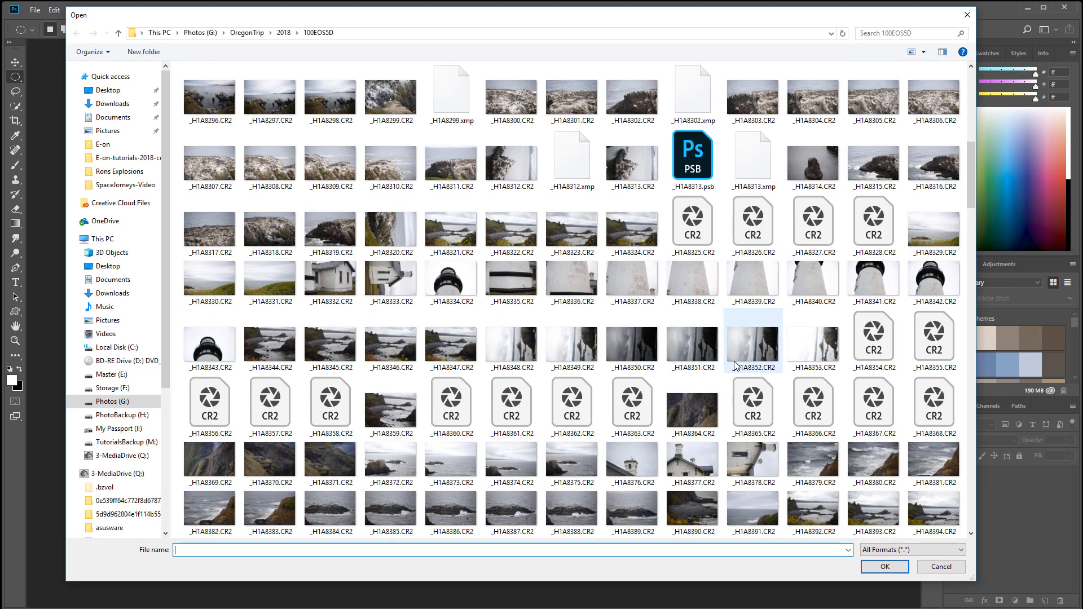
pyautogui.scroll(-3, 733, 365)
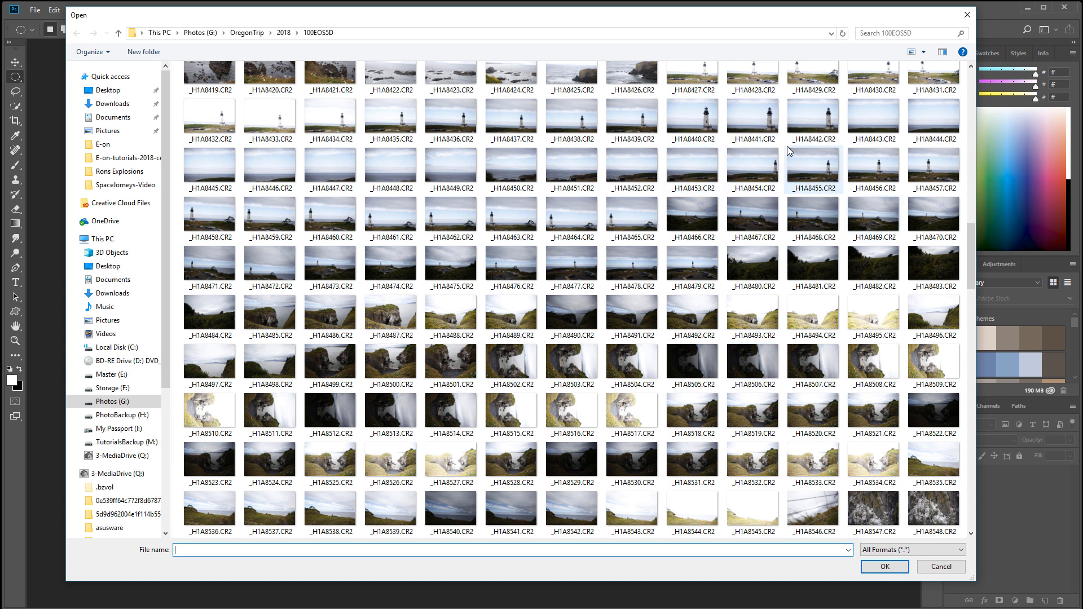
pyautogui.click(810, 132)
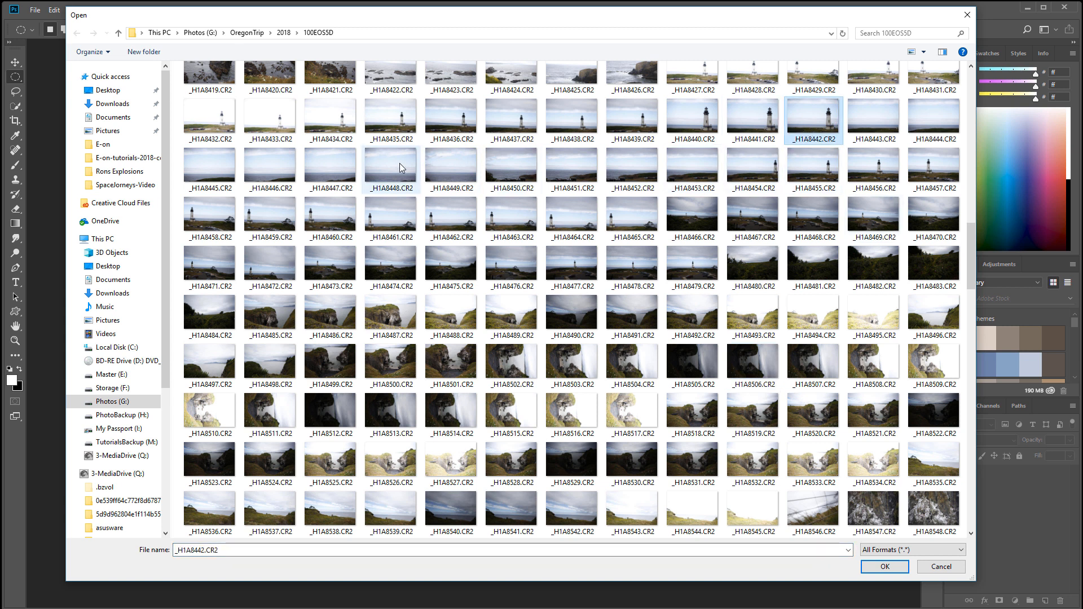
pyautogui.keyDown('shift'); pyautogui.click(270, 168); pyautogui.keyUp('shift')
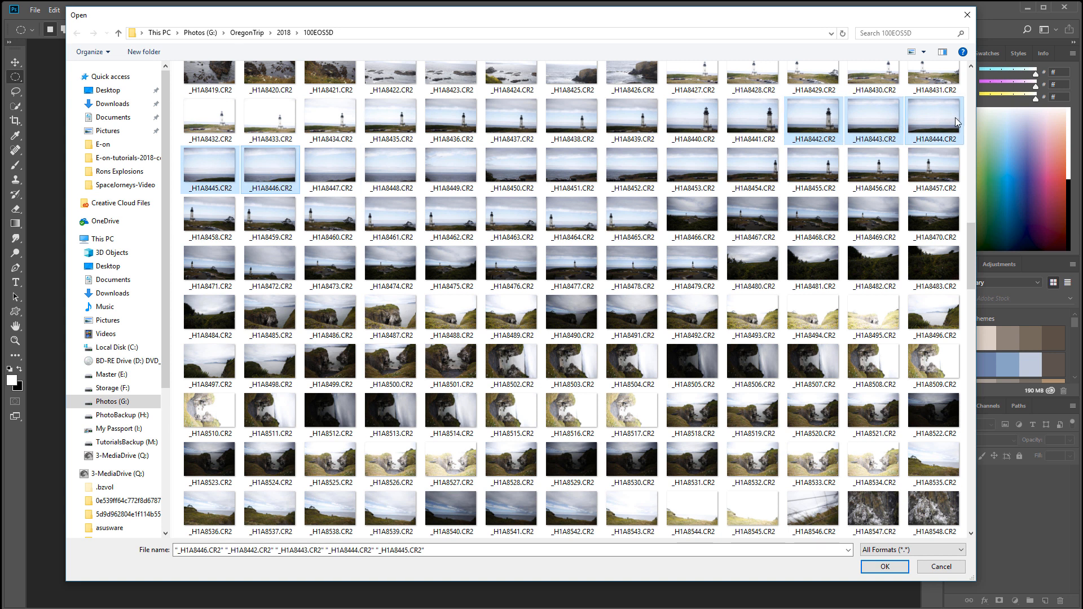
pyautogui.click(882, 570)
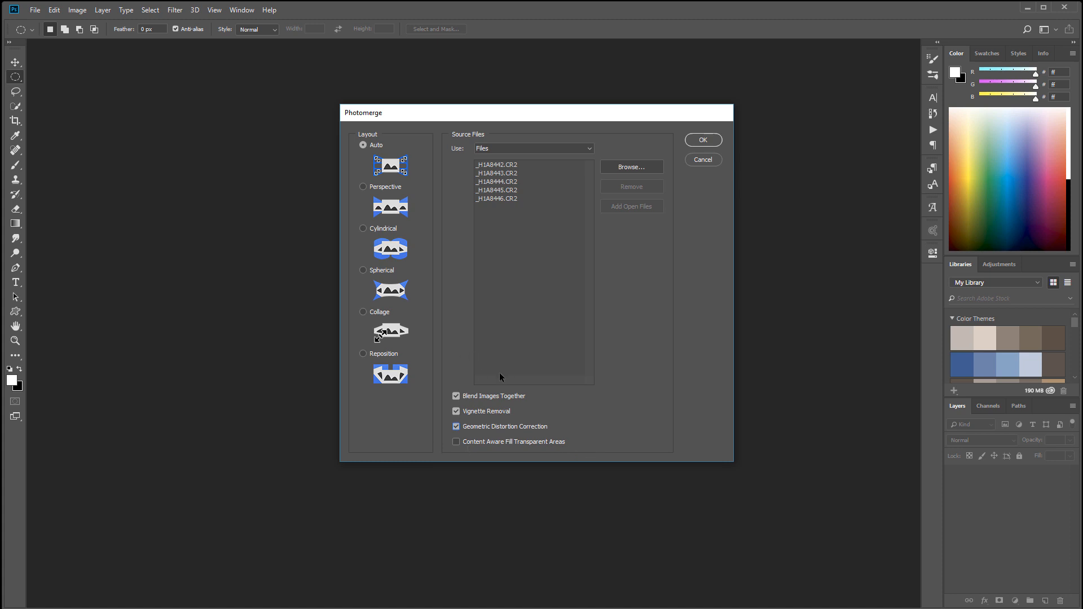
# Enable Content Aware Fill Transparent Areas and merge the photos with the Auto layout.
pyautogui.click(455, 442)
pyautogui.click(703, 139)
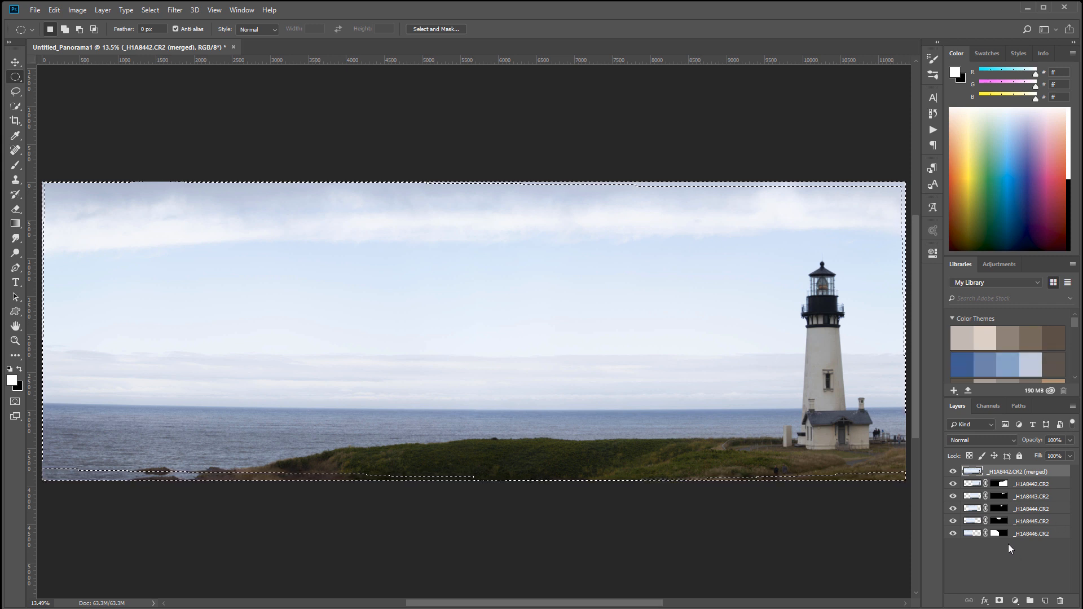
# Clear the selection, and hide and reshow the merged layer and upper source layers to review how the panorama was assembled.
pyautogui.moveTo(954, 472); pyautogui.dragTo(953, 524)
pyautogui.click(59, 82)
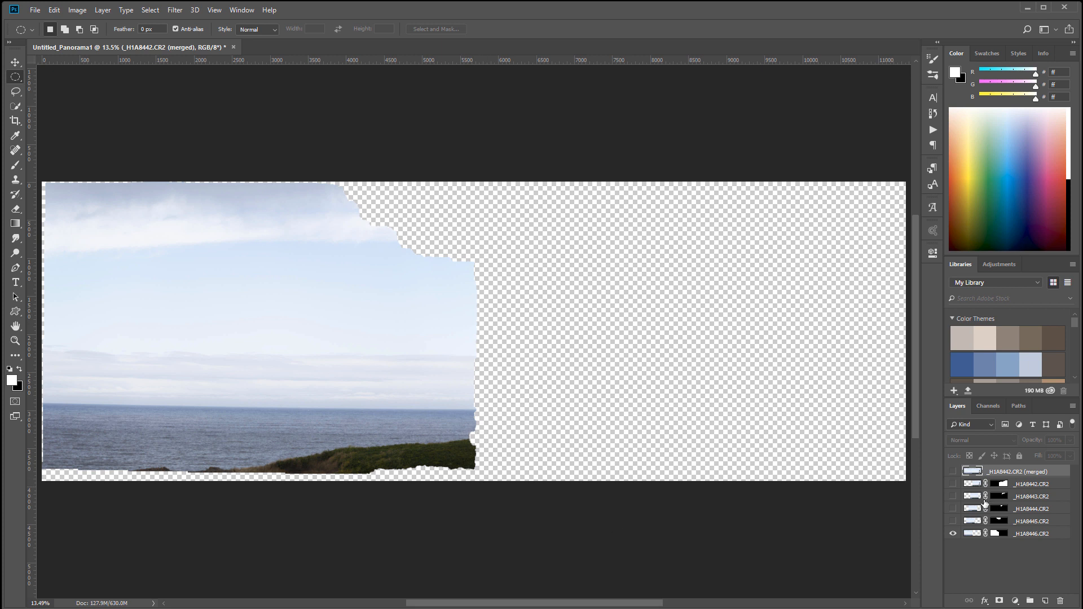
pyautogui.click(950, 522)
pyautogui.moveTo(948, 524); pyautogui.dragTo(953, 483)
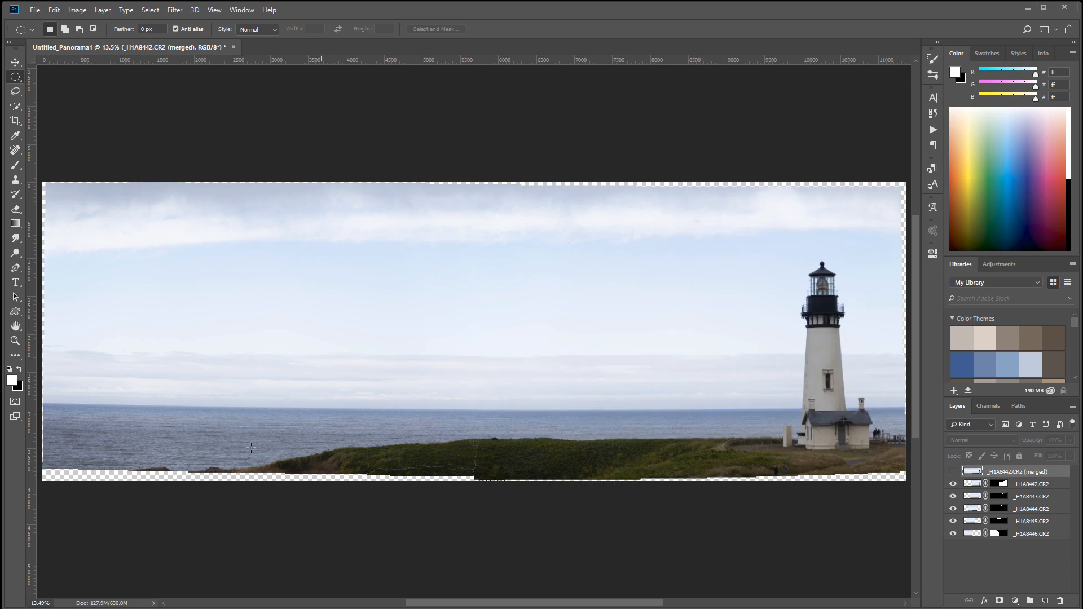
pyautogui.click(953, 471)
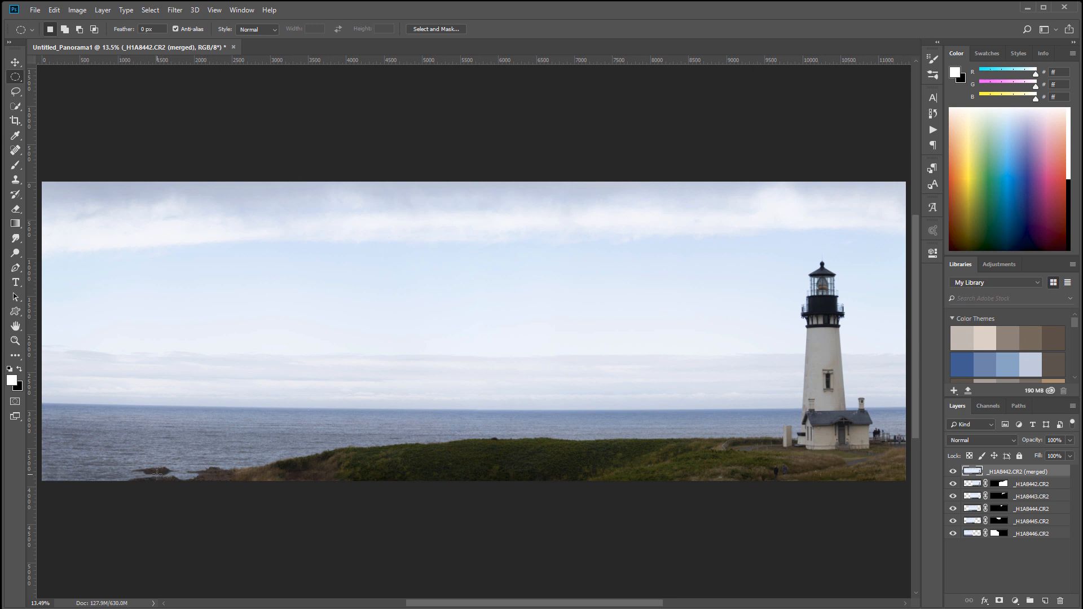
# Add a new empty layer above the merged panorama for retouching the rocks along the shoreline.
pyautogui.scroll(5, 157, 474)
pyautogui.scroll(1, 175, 485)
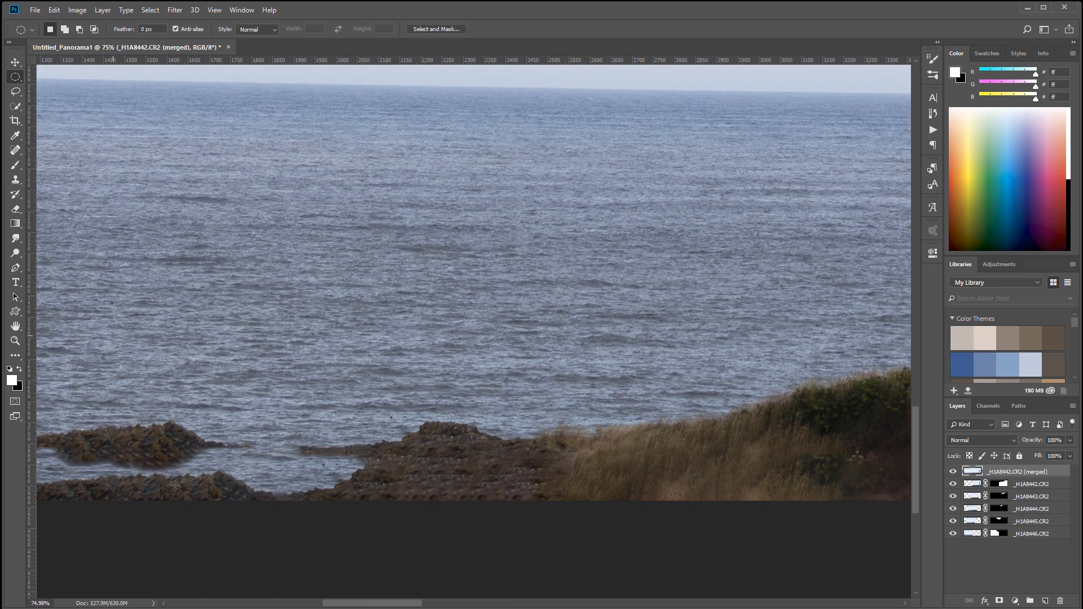
pyautogui.moveTo(386, 470); pyautogui.dragTo(616, 420)
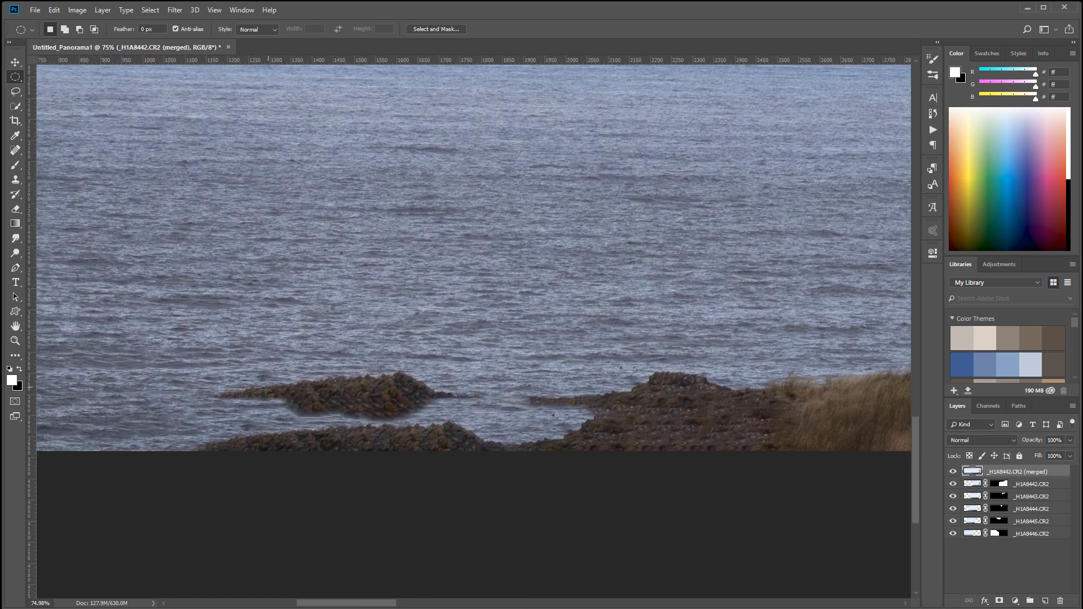
pyautogui.moveTo(761, 401); pyautogui.dragTo(602, 432)
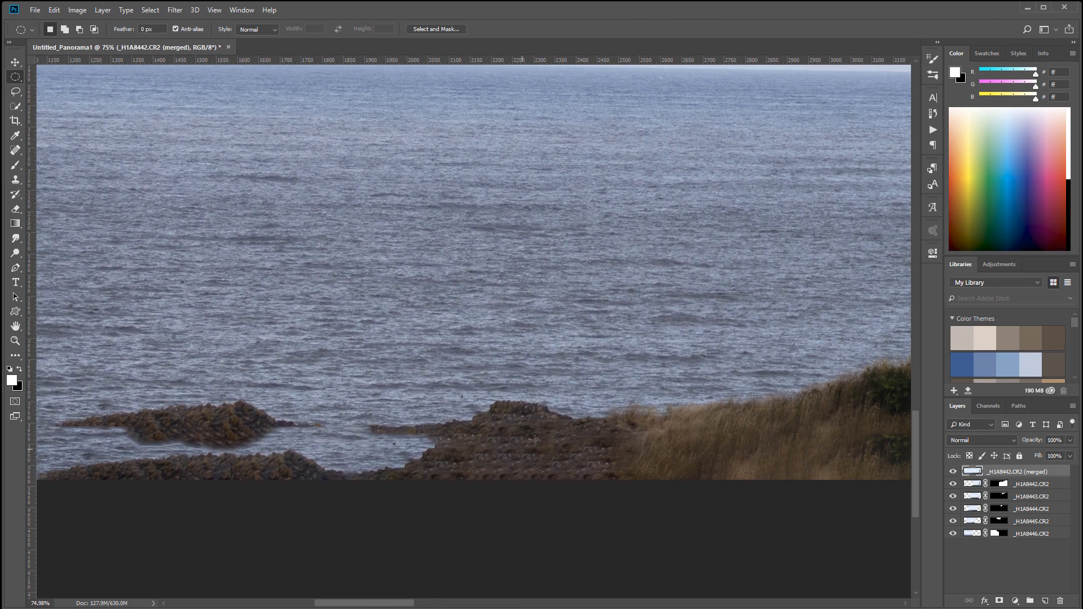
pyautogui.moveTo(486, 350); pyautogui.dragTo(587, 351)
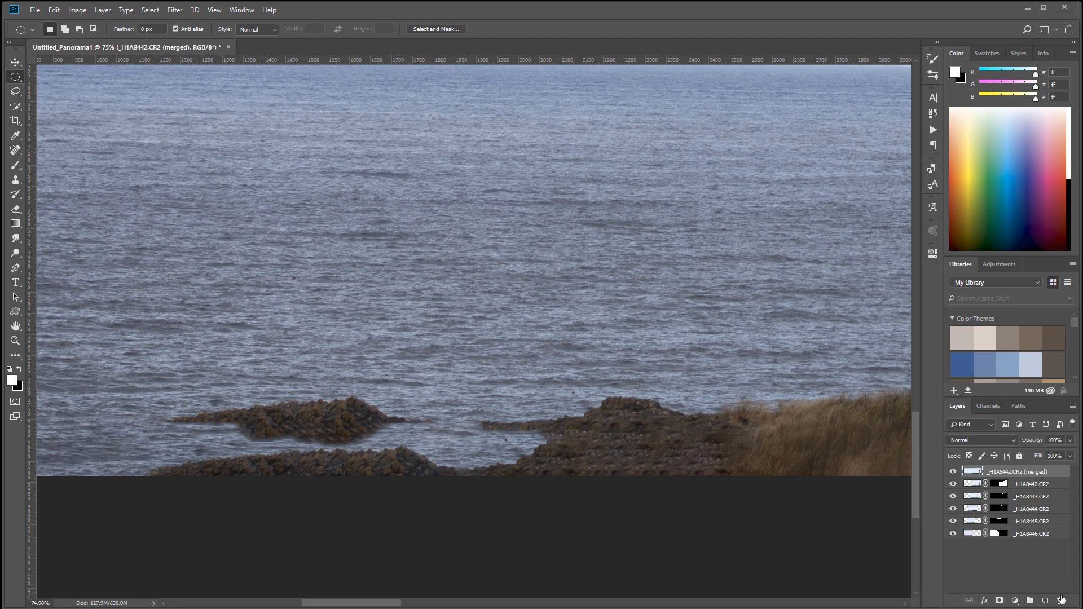
pyautogui.click(1044, 601)
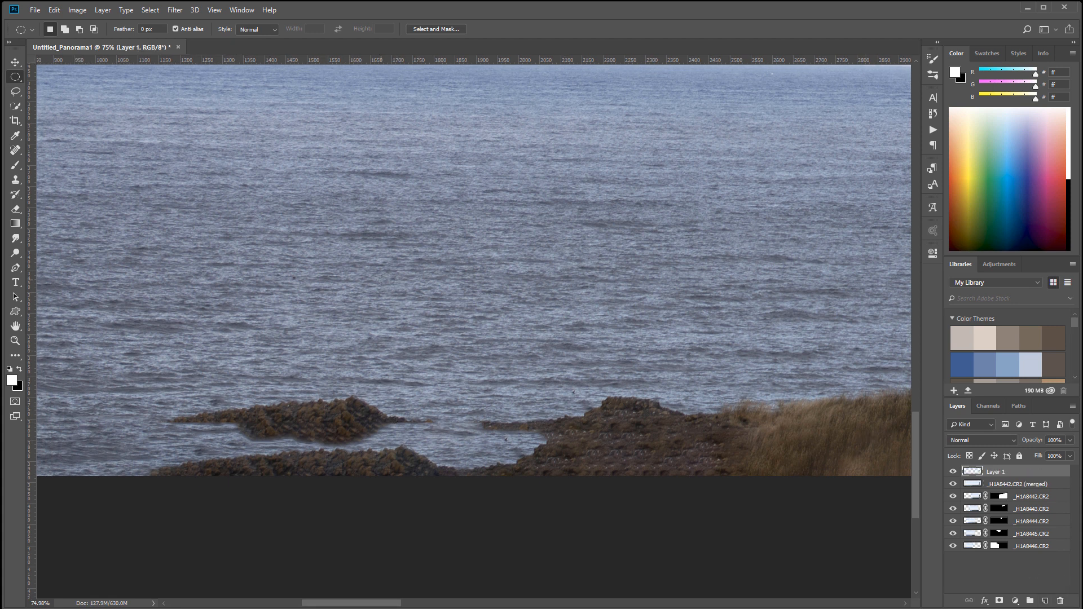
# Paint out the isolated rock in the water on the new layer using the Spot Healing Brush at sizes 175 and 100.
pyautogui.click(15, 150)
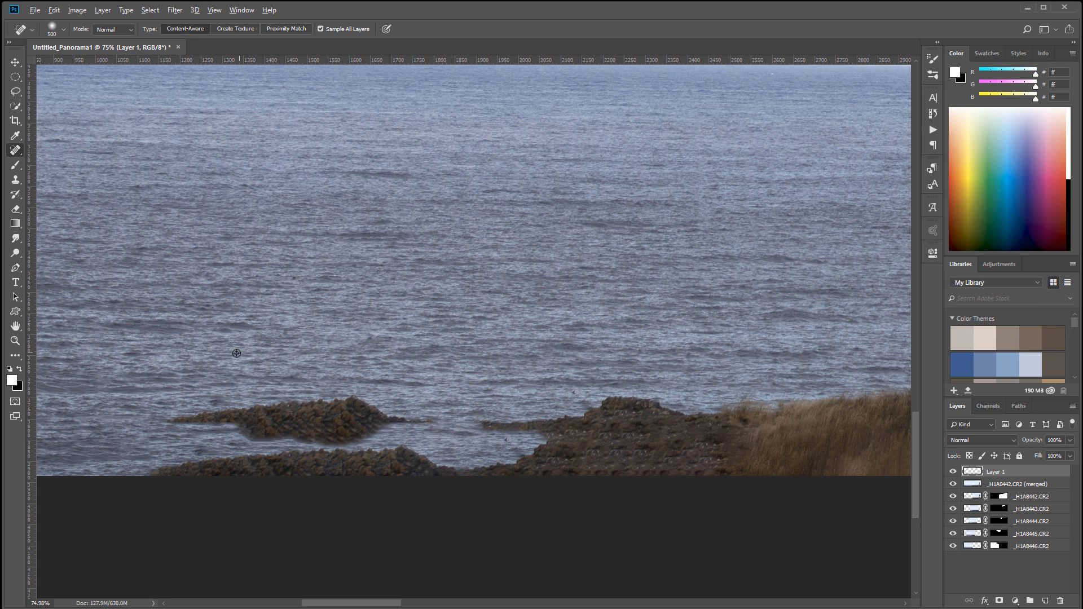
pyautogui.keyDown('alt'); pyautogui.click(183, 370); pyautogui.keyUp('alt')
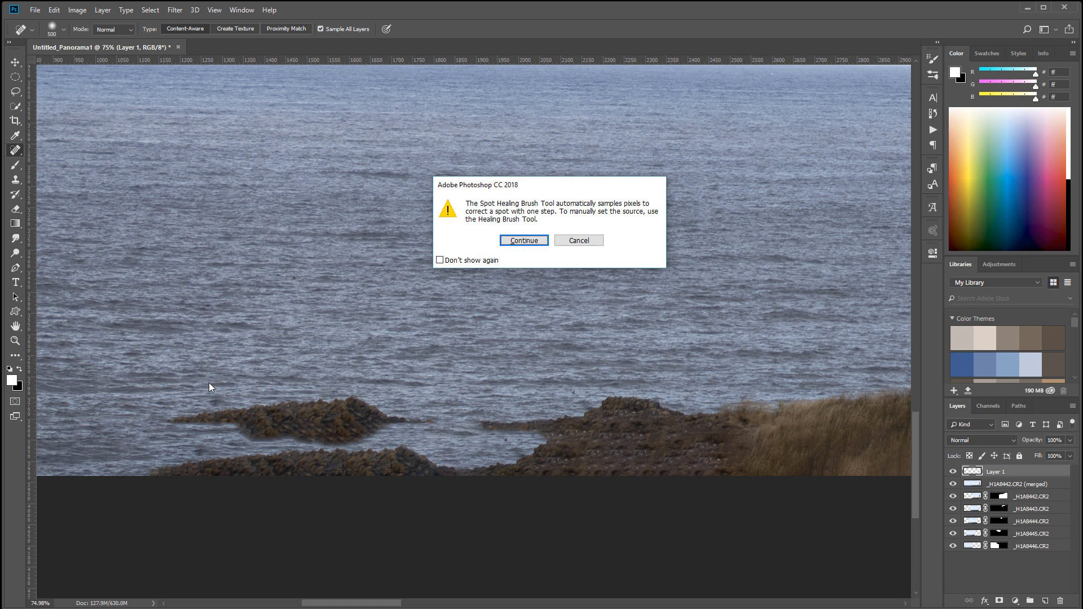
pyautogui.click(520, 239)
pyautogui.press('[')
pyautogui.press('[')
pyautogui.press('[')
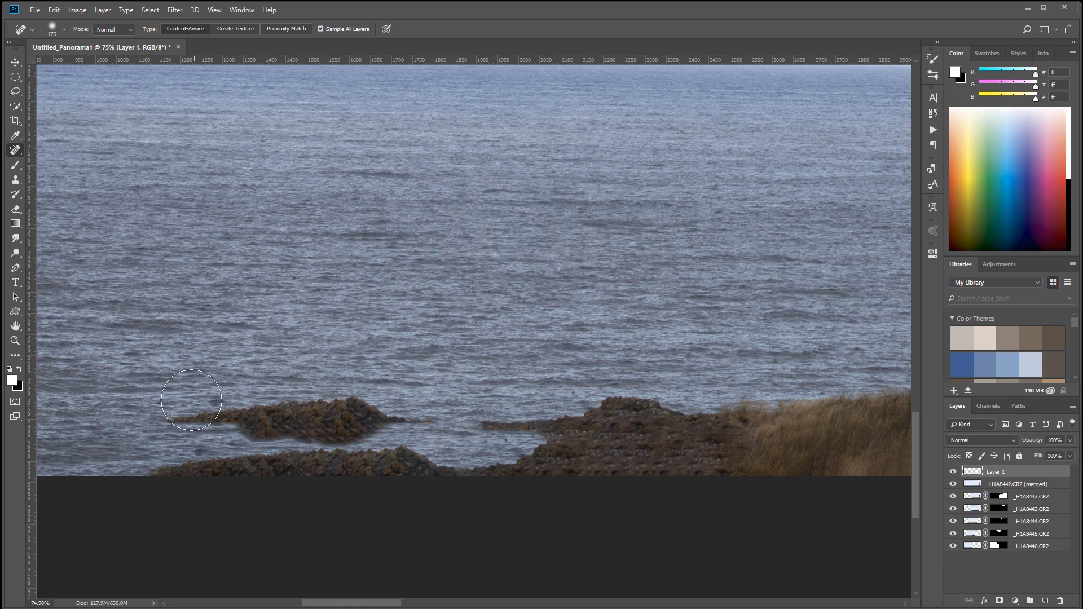
pyautogui.moveTo(181, 414)
pyautogui.mouseDown()
pyautogui.moveTo(274, 421)
pyautogui.moveTo(257, 408)
pyautogui.moveTo(400, 409)
pyautogui.moveTo(452, 389)
pyautogui.mouseUp()
pyautogui.moveTo(236, 427)
pyautogui.mouseDown()
pyautogui.moveTo(346, 425)
pyautogui.moveTo(274, 420)
pyautogui.mouseUp()
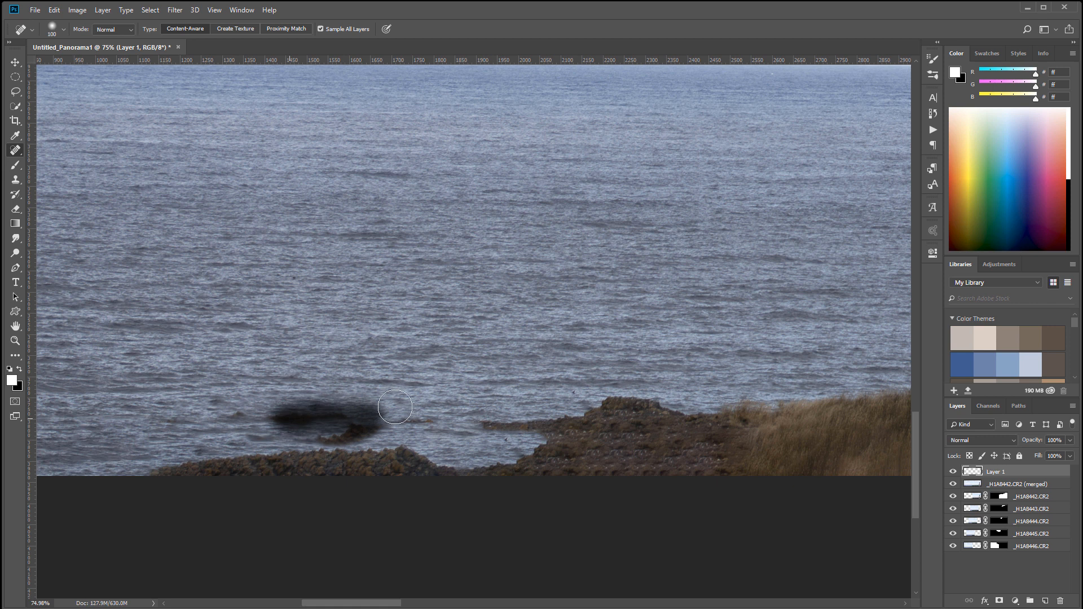
pyautogui.moveTo(420, 407)
pyautogui.mouseDown()
pyautogui.moveTo(341, 430)
pyautogui.moveTo(364, 418)
pyautogui.moveTo(436, 419)
pyautogui.moveTo(406, 420)
pyautogui.mouseUp()
pyautogui.moveTo(327, 429); pyautogui.dragTo(350, 430)
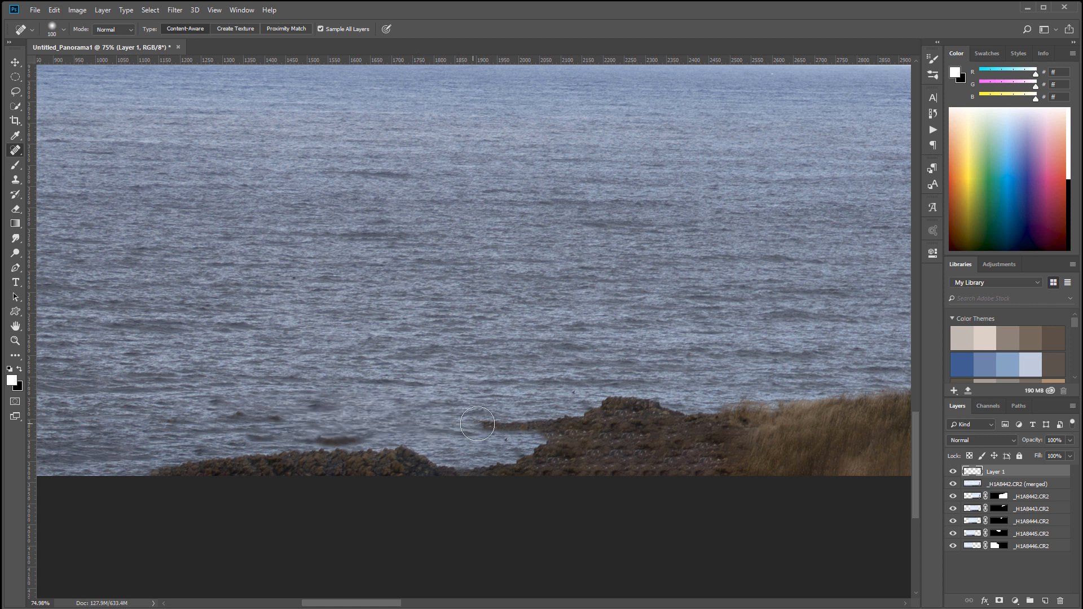
# Clone dry grass over the repeating rocky patch beside the shoreline using the Clone Stamp with a brush size of 70.
pyautogui.moveTo(712, 465)
pyautogui.mouseDown()
pyautogui.moveTo(515, 459)
pyautogui.moveTo(496, 437)
pyautogui.mouseUp()
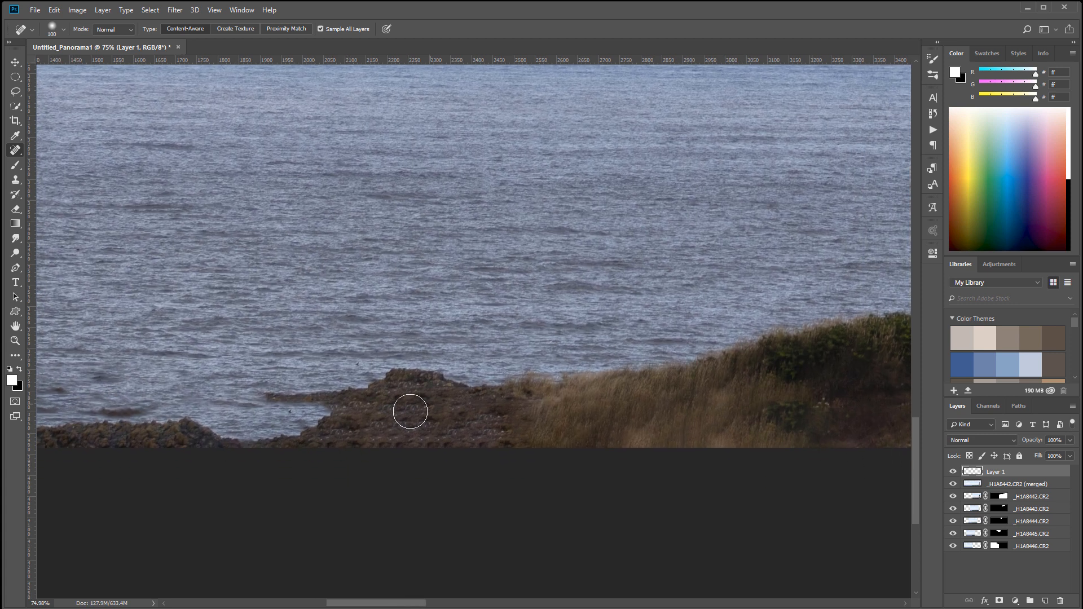
pyautogui.click(15, 179)
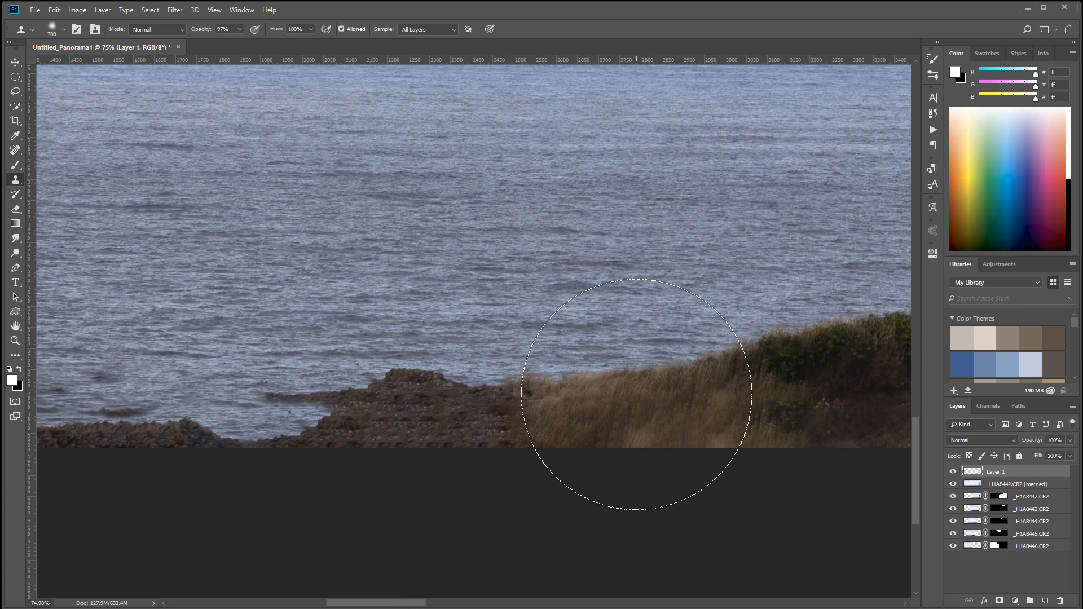
pyautogui.press('[')
pyautogui.press('[')
pyautogui.press('[')
pyautogui.press('[')
pyautogui.press('[')
pyautogui.press('[')
pyautogui.press('[')
pyautogui.press('[')
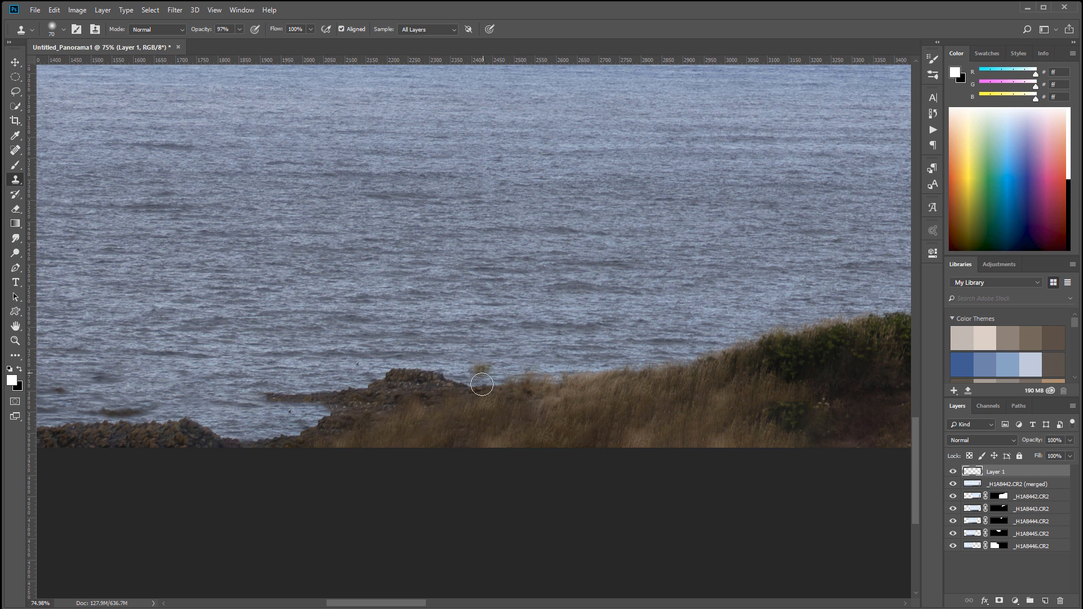
# Examine the retouched shoreline and the hillside toward the lighthouse for repeated content or other flaws.
pyautogui.scroll(-4, 344, 417)
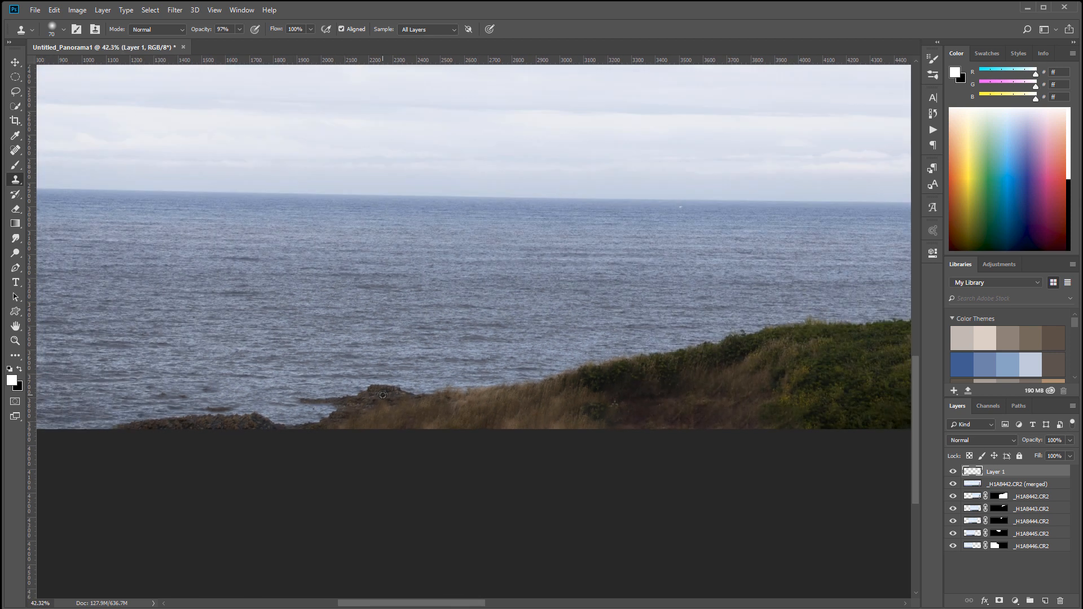
pyautogui.scroll(8, 378, 404)
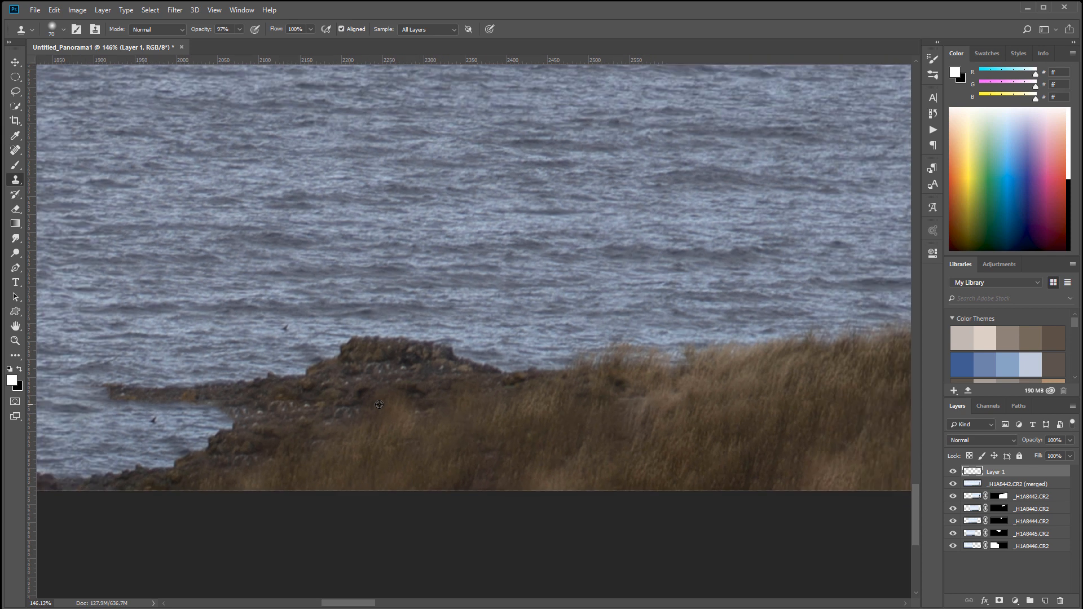
pyautogui.moveTo(225, 467); pyautogui.dragTo(50, 567)
pyautogui.moveTo(527, 457); pyautogui.dragTo(208, 443)
pyautogui.moveTo(880, 429)
pyautogui.mouseDown()
pyautogui.moveTo(534, 425)
pyautogui.moveTo(417, 377)
pyautogui.moveTo(532, 346)
pyautogui.moveTo(464, 515)
pyautogui.mouseUp()
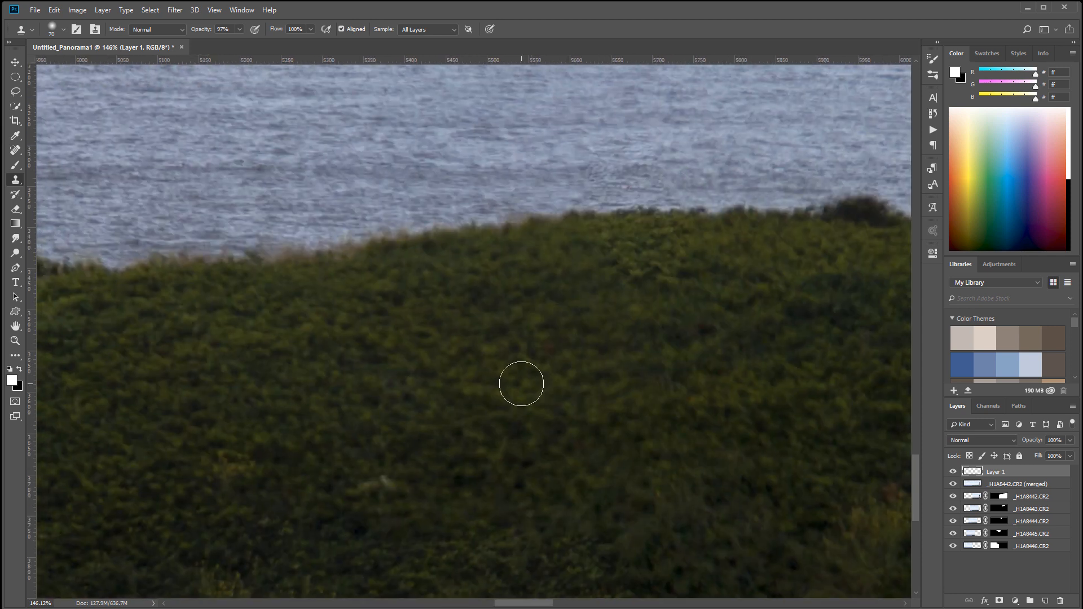
pyautogui.scroll(-6, 521, 384)
pyautogui.moveTo(778, 355); pyautogui.dragTo(412, 424)
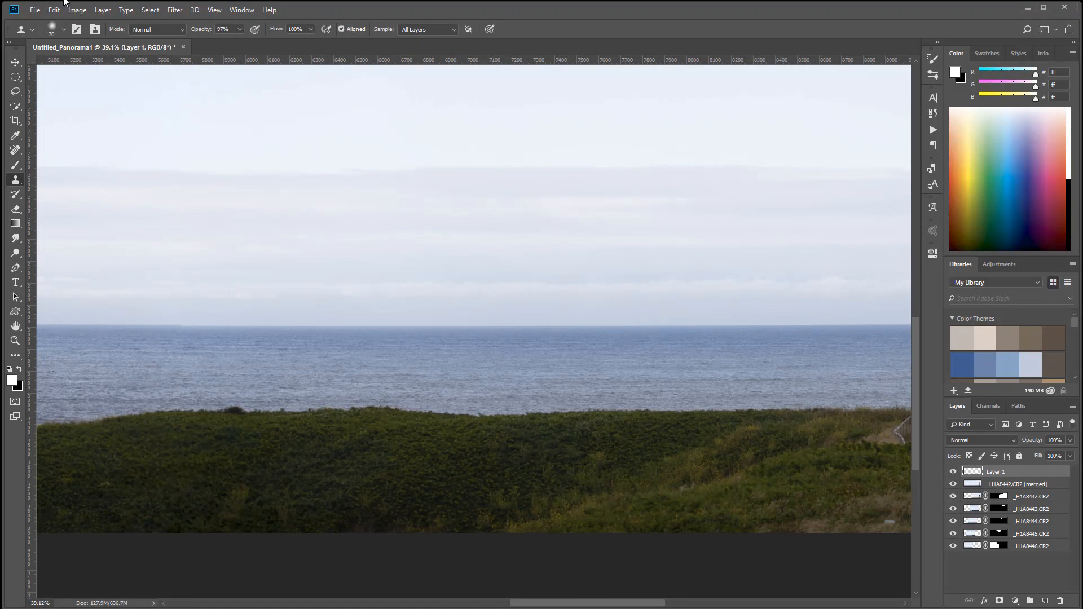
# Check the panorama's pixel dimensions in the Image Size dialog without changing them.
pyautogui.click(77, 10)
pyautogui.click(93, 94)
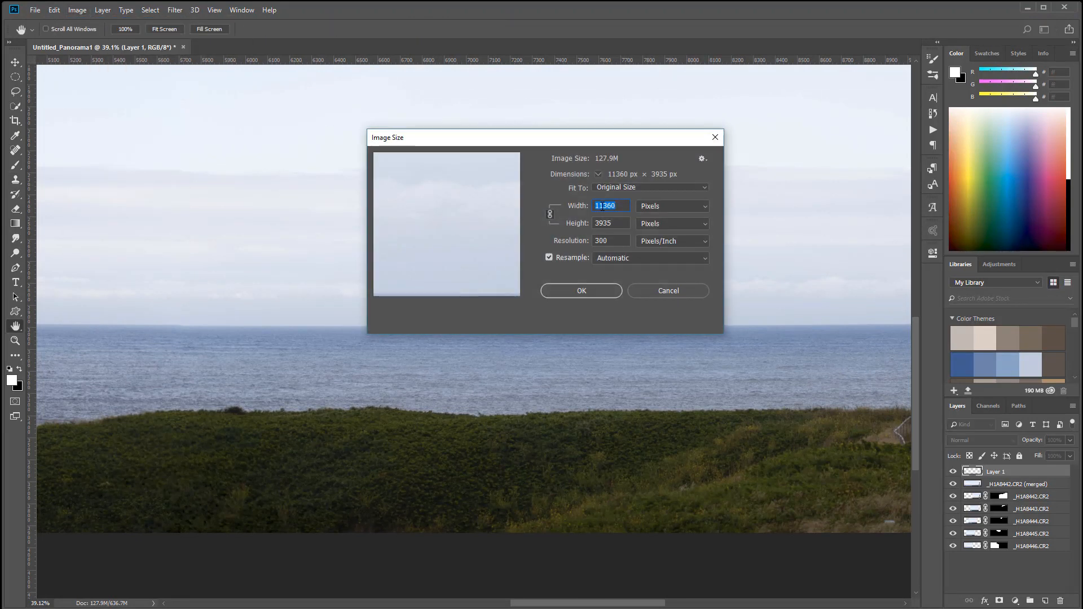
pyautogui.click(715, 137)
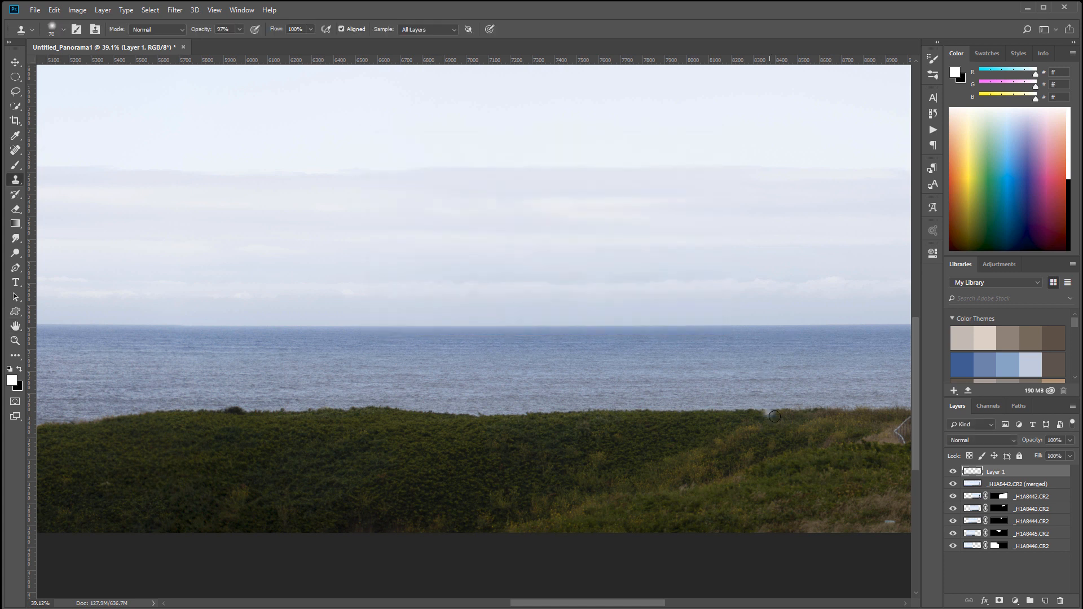
# Add a new empty layer above Layer 1 for removing the people around the lighthouse.
pyautogui.moveTo(786, 422); pyautogui.dragTo(332, 438)
pyautogui.moveTo(540, 423); pyautogui.dragTo(316, 344)
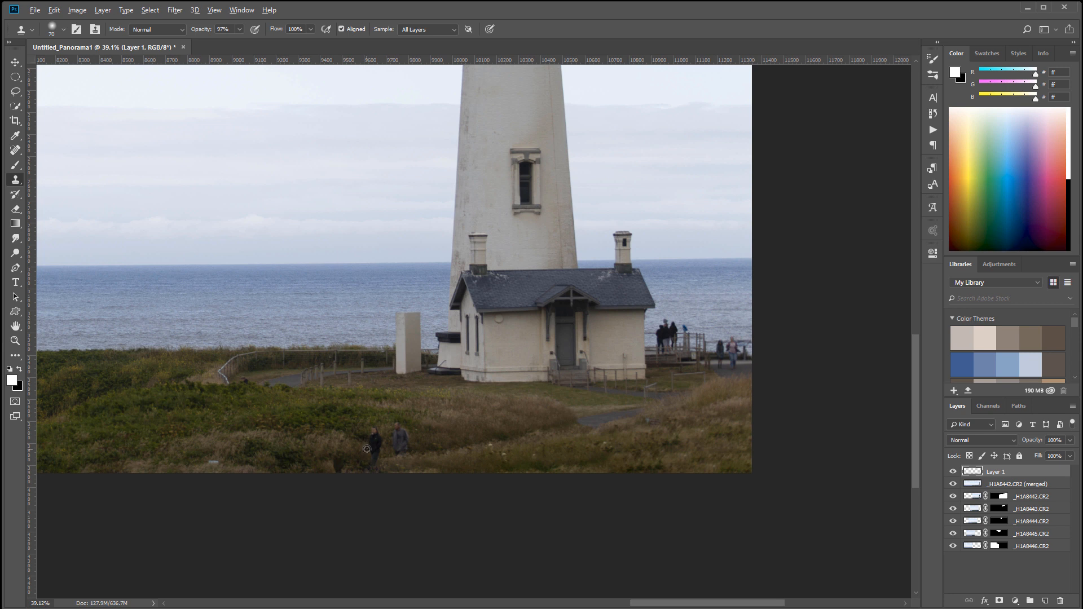
pyautogui.scroll(5, 366, 448)
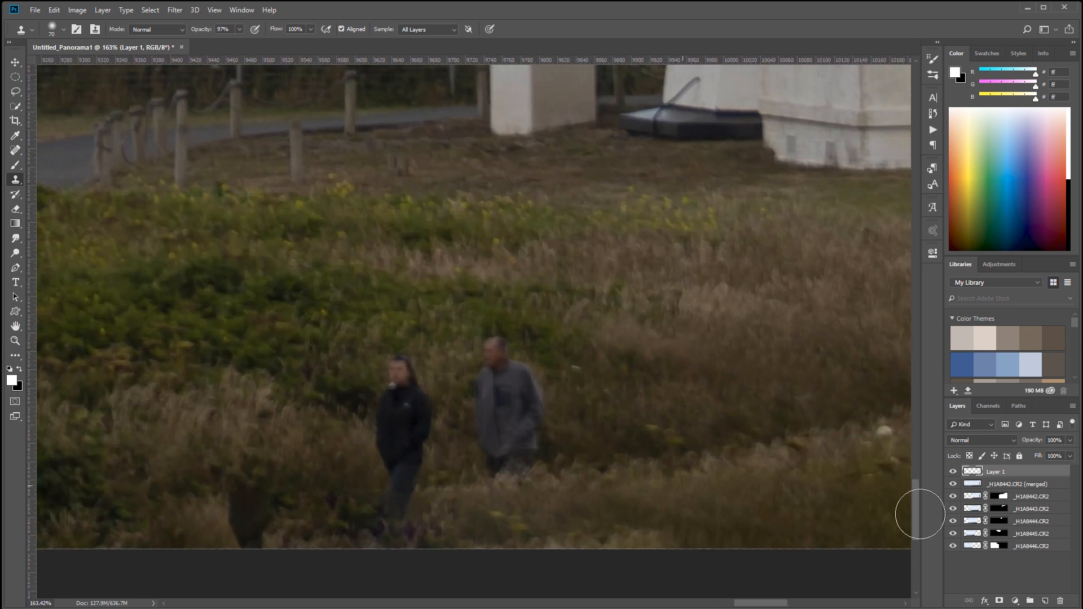
pyautogui.click(1045, 601)
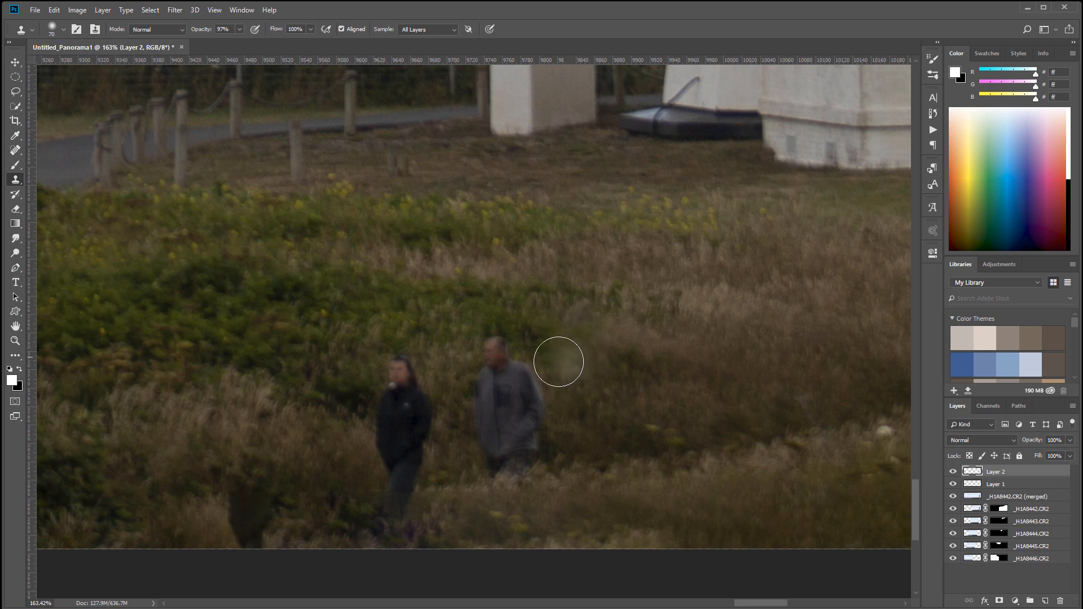
# Remove the two people walking through the grass with the Spot Healing Brush at size 100.
pyautogui.moveTo(510, 431); pyautogui.dragTo(544, 367)
pyautogui.click(19, 152)
pyautogui.moveTo(428, 311)
pyautogui.mouseDown()
pyautogui.moveTo(429, 432)
pyautogui.moveTo(421, 396)
pyautogui.moveTo(451, 331)
pyautogui.moveTo(432, 299)
pyautogui.mouseUp()
pyautogui.moveTo(518, 285)
pyautogui.mouseDown()
pyautogui.moveTo(545, 342)
pyautogui.moveTo(534, 380)
pyautogui.moveTo(511, 398)
pyautogui.moveTo(552, 388)
pyautogui.moveTo(527, 309)
pyautogui.moveTo(553, 337)
pyautogui.moveTo(508, 324)
pyautogui.moveTo(508, 355)
pyautogui.mouseUp()
# Heal away the small sign in the grass below the path in front of the lighthouse building.
pyautogui.press('space')
pyautogui.moveTo(750, 369); pyautogui.dragTo(582, 445)
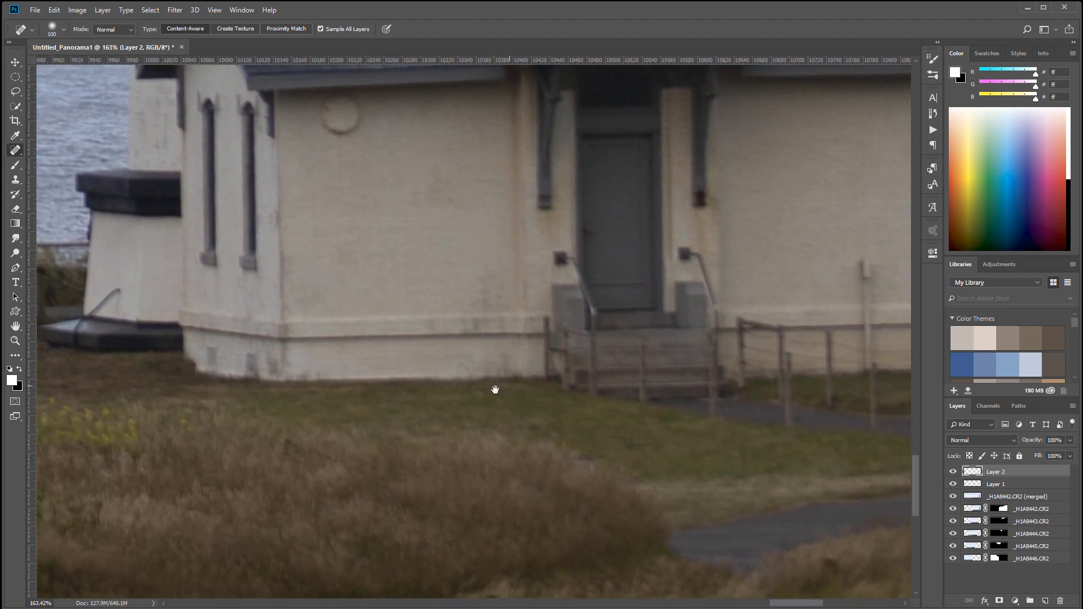
pyautogui.moveTo(486, 370); pyautogui.dragTo(222, 368)
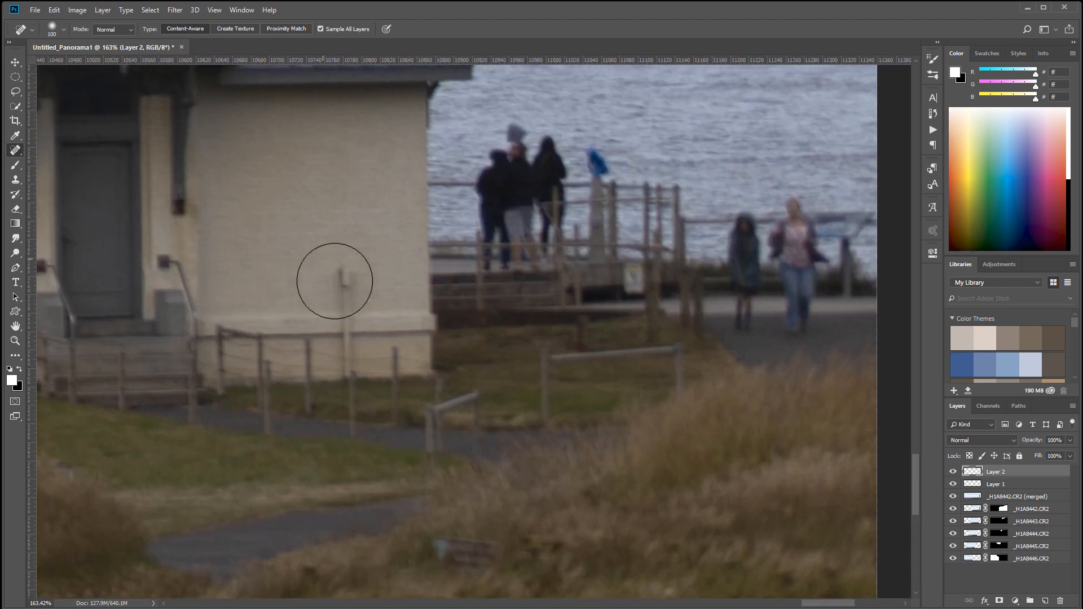
pyautogui.moveTo(474, 536); pyautogui.dragTo(508, 540)
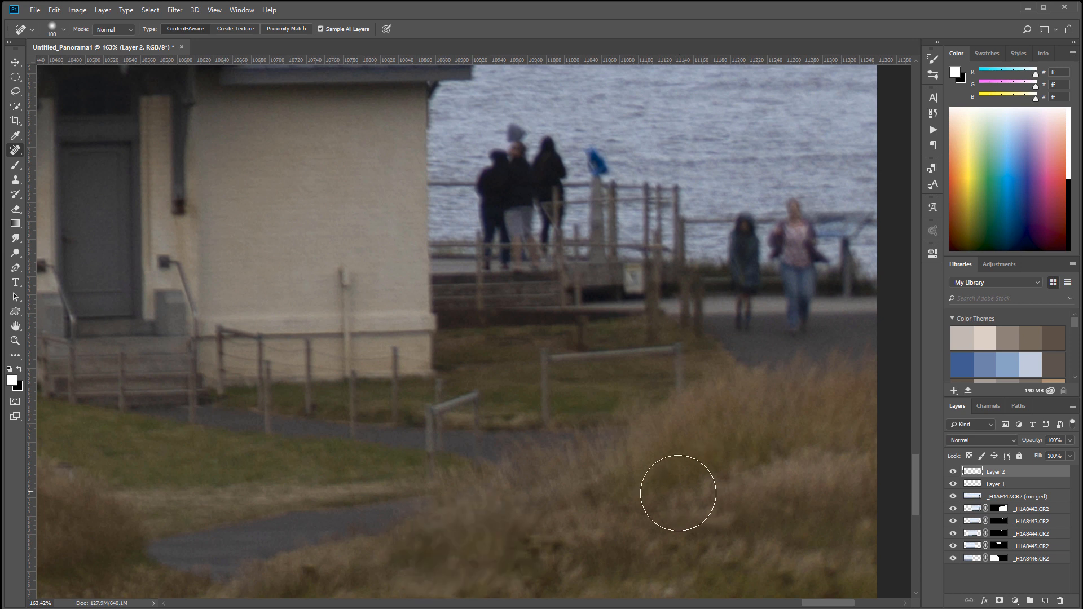
# Paint out the two people on the walkway near the panorama's right edge with the Spot Healing Brush.
pyautogui.press('space')
pyautogui.moveTo(722, 377); pyautogui.dragTo(587, 442)
pyautogui.moveTo(644, 288)
pyautogui.mouseDown()
pyautogui.moveTo(653, 402)
pyautogui.moveTo(625, 301)
pyautogui.moveTo(587, 352)
pyautogui.moveTo(592, 405)
pyautogui.mouseUp()
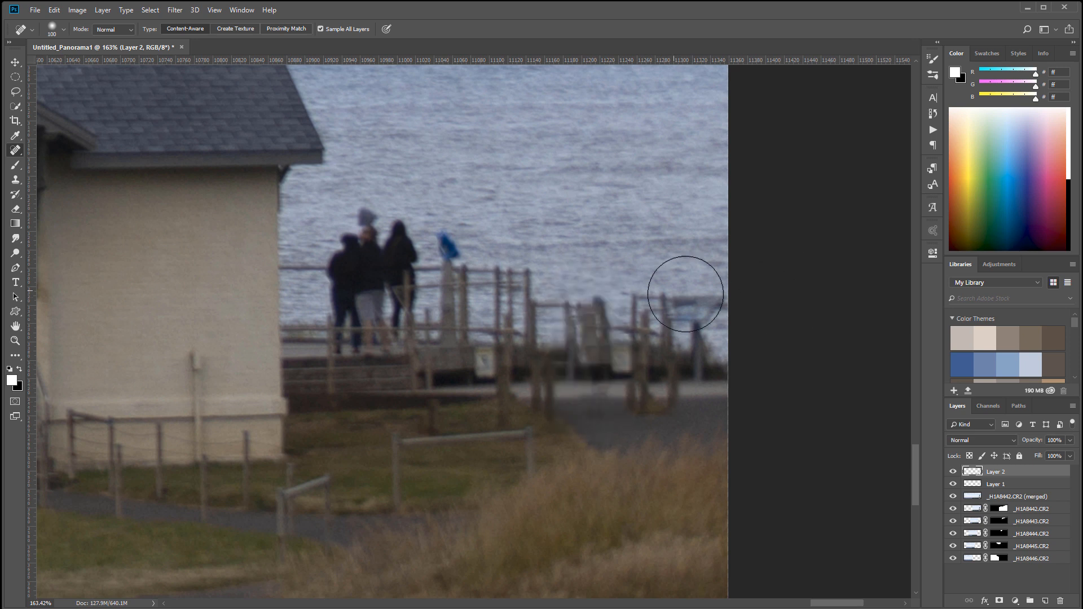
# Try to heal out the three people at the railing, and revert those Spot Healing Brush strokes in the history.
pyautogui.moveTo(395, 236)
pyautogui.mouseDown()
pyautogui.moveTo(350, 264)
pyautogui.moveTo(339, 313)
pyautogui.moveTo(366, 316)
pyautogui.moveTo(387, 260)
pyautogui.moveTo(397, 319)
pyautogui.moveTo(429, 276)
pyautogui.moveTo(358, 302)
pyautogui.moveTo(454, 294)
pyautogui.moveTo(396, 250)
pyautogui.moveTo(386, 311)
pyautogui.moveTo(506, 317)
pyautogui.moveTo(454, 323)
pyautogui.moveTo(361, 305)
pyautogui.mouseUp()
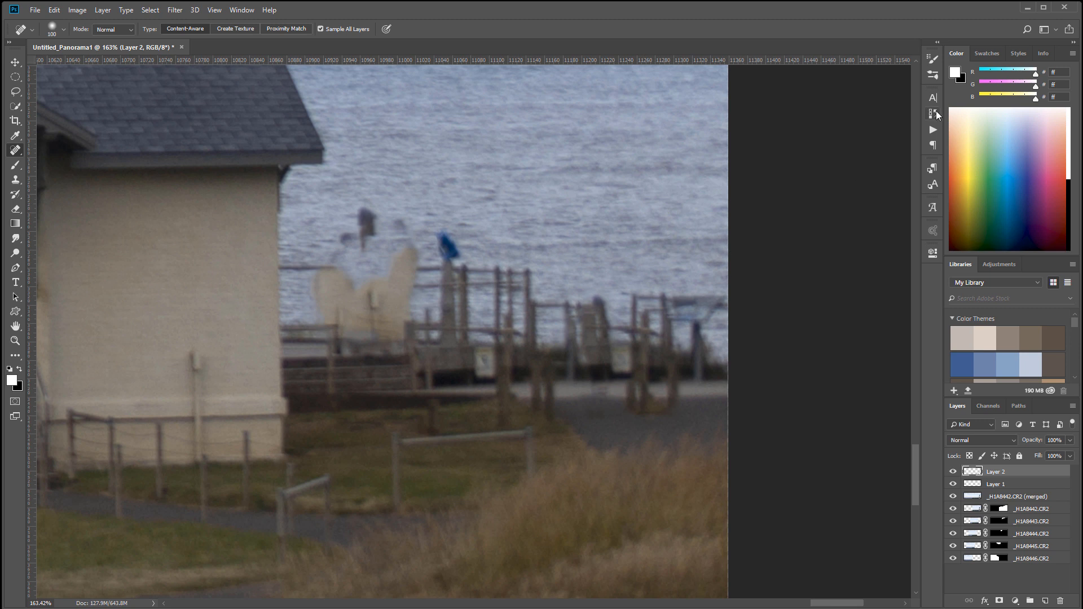
pyautogui.click(936, 111)
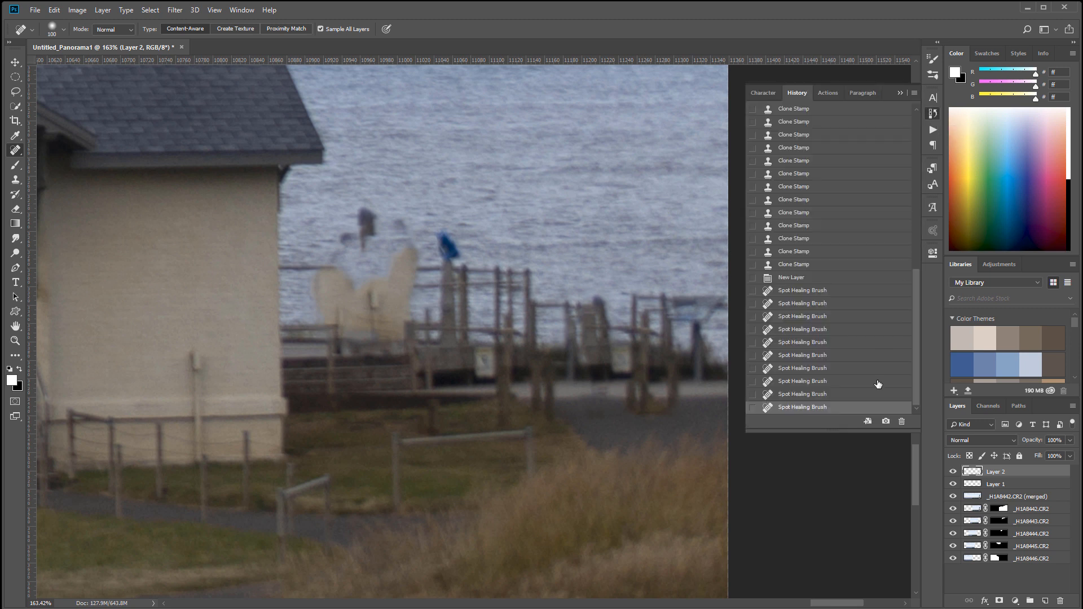
pyautogui.click(833, 394)
pyautogui.click(834, 381)
pyautogui.click(835, 368)
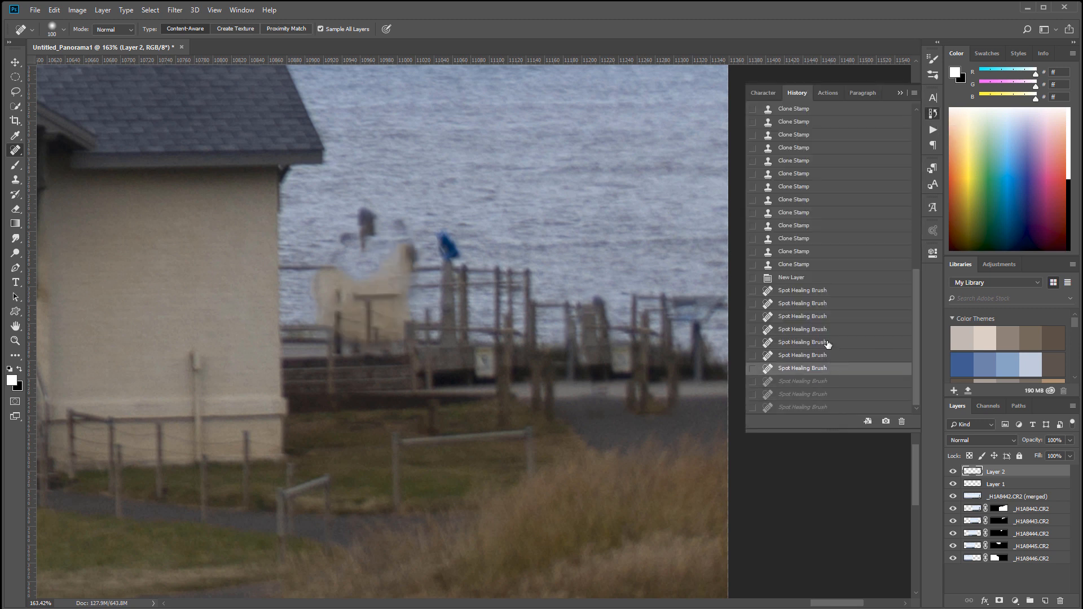
pyautogui.click(829, 355)
pyautogui.click(932, 114)
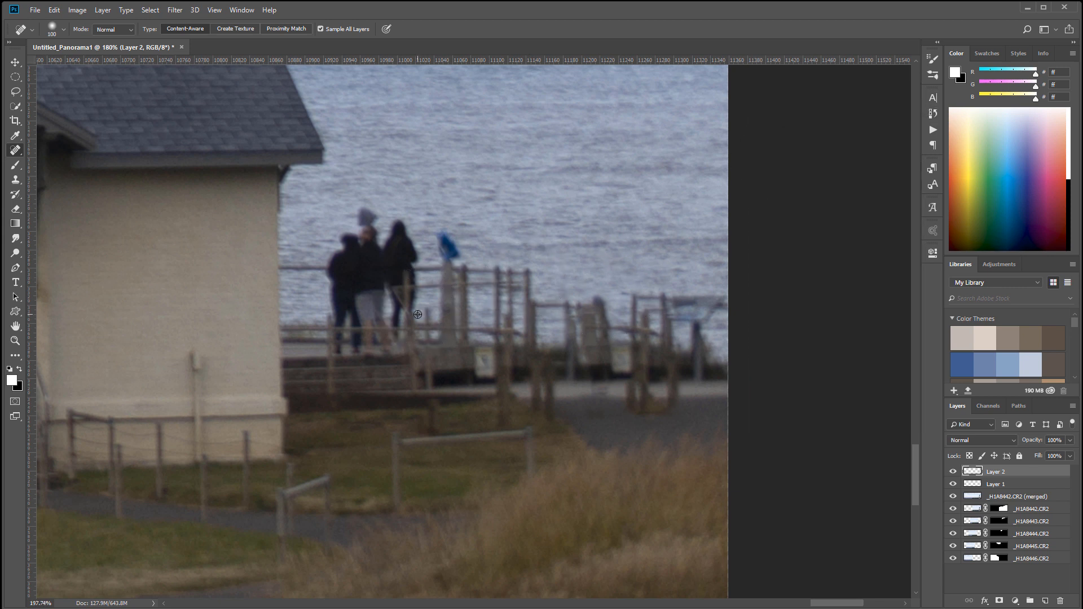
# Clone water, railing and deck over the leftmost person at the railing using the Clone Stamp at size 35.
pyautogui.scroll(5, 417, 314)
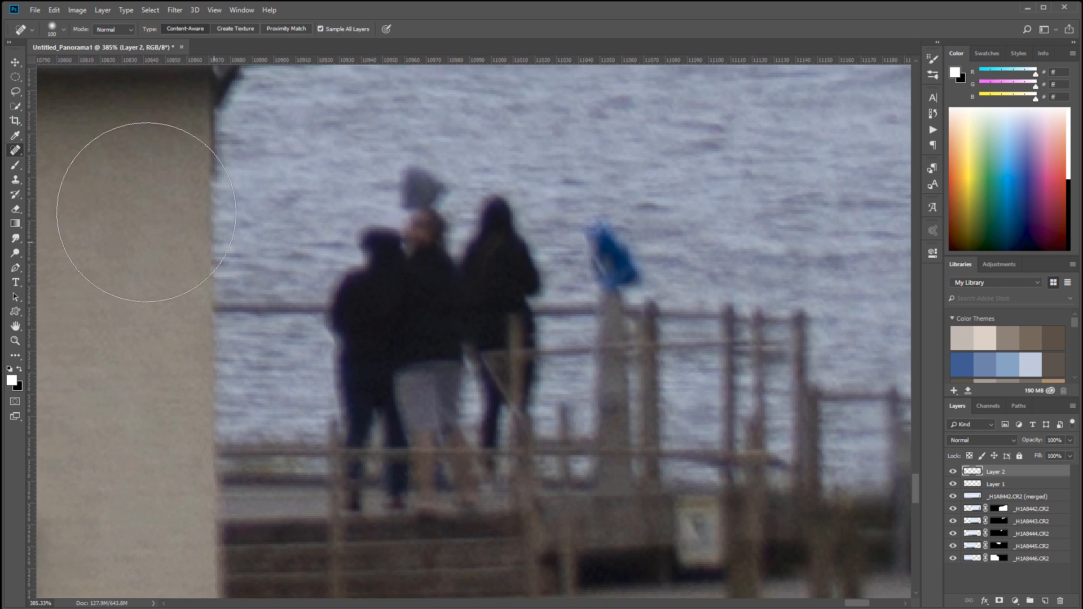
pyautogui.click(15, 179)
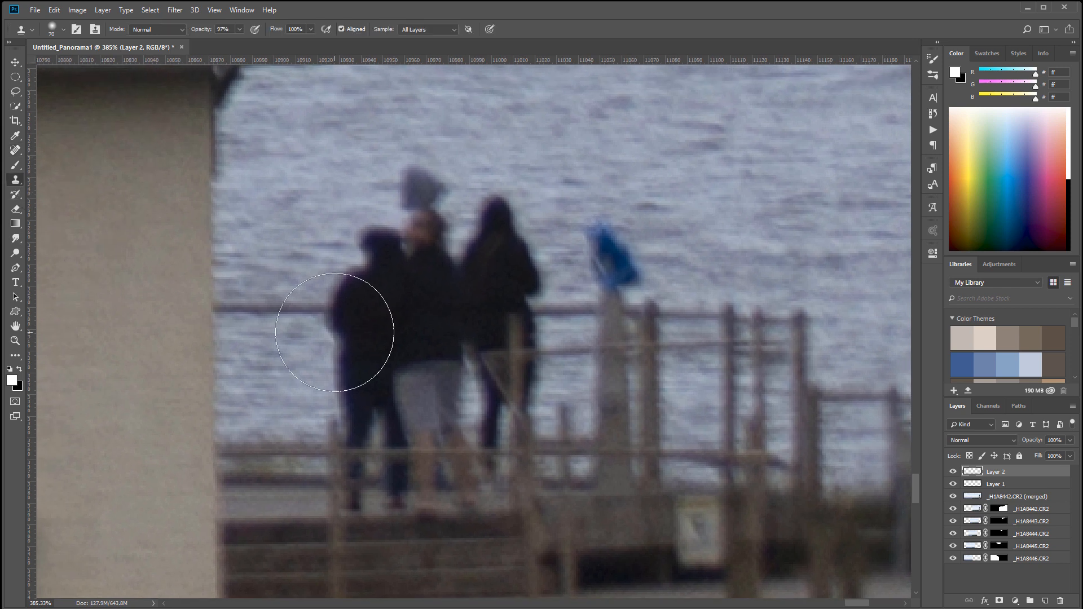
pyautogui.press('[')
pyautogui.press('[')
pyautogui.press('[')
pyautogui.moveTo(324, 301)
pyautogui.mouseDown()
pyautogui.moveTo(335, 354)
pyautogui.moveTo(340, 296)
pyautogui.moveTo(355, 343)
pyautogui.moveTo(361, 255)
pyautogui.moveTo(384, 270)
pyautogui.moveTo(392, 264)
pyautogui.moveTo(414, 192)
pyautogui.moveTo(429, 250)
pyautogui.mouseUp()
pyautogui.moveTo(336, 291)
pyautogui.mouseDown()
pyautogui.moveTo(364, 385)
pyautogui.moveTo(358, 422)
pyautogui.moveTo(376, 434)
pyautogui.moveTo(361, 481)
pyautogui.moveTo(392, 475)
pyautogui.mouseUp()
pyautogui.click(352, 488)
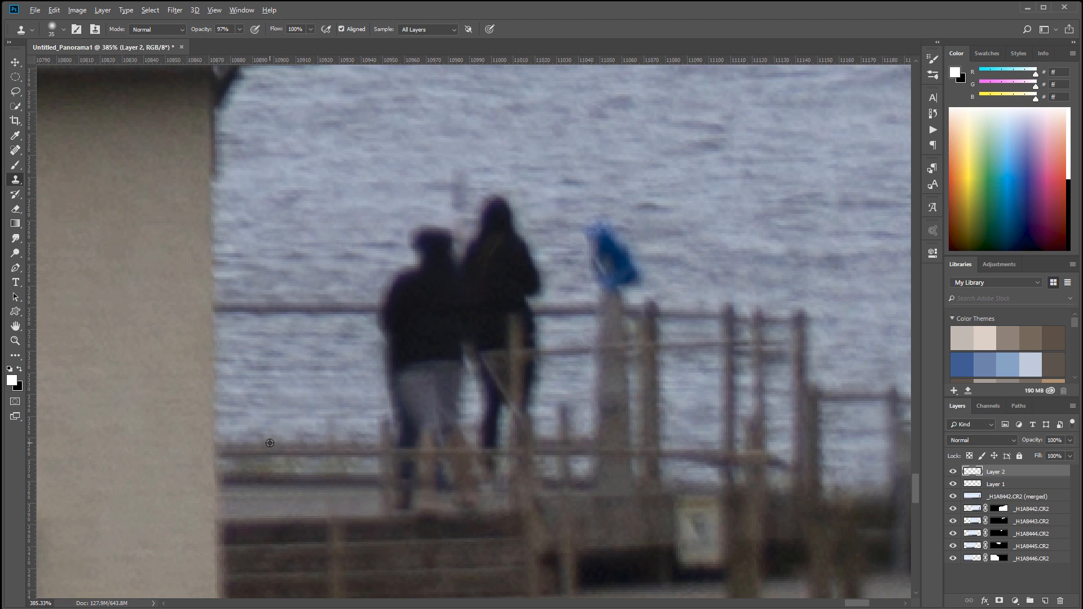
# Clone water and railing over the remaining two people, and cover the blue object above the post with water.
pyautogui.moveTo(418, 428)
pyautogui.mouseDown()
pyautogui.moveTo(395, 447)
pyautogui.moveTo(418, 452)
pyautogui.moveTo(403, 302)
pyautogui.moveTo(491, 235)
pyautogui.moveTo(485, 209)
pyautogui.moveTo(530, 265)
pyautogui.moveTo(445, 316)
pyautogui.moveTo(473, 410)
pyautogui.mouseUp()
pyautogui.keyDown('alt'); pyautogui.click(449, 312); pyautogui.keyUp('alt')
pyautogui.click(533, 306)
pyautogui.moveTo(533, 306); pyautogui.dragTo(543, 285)
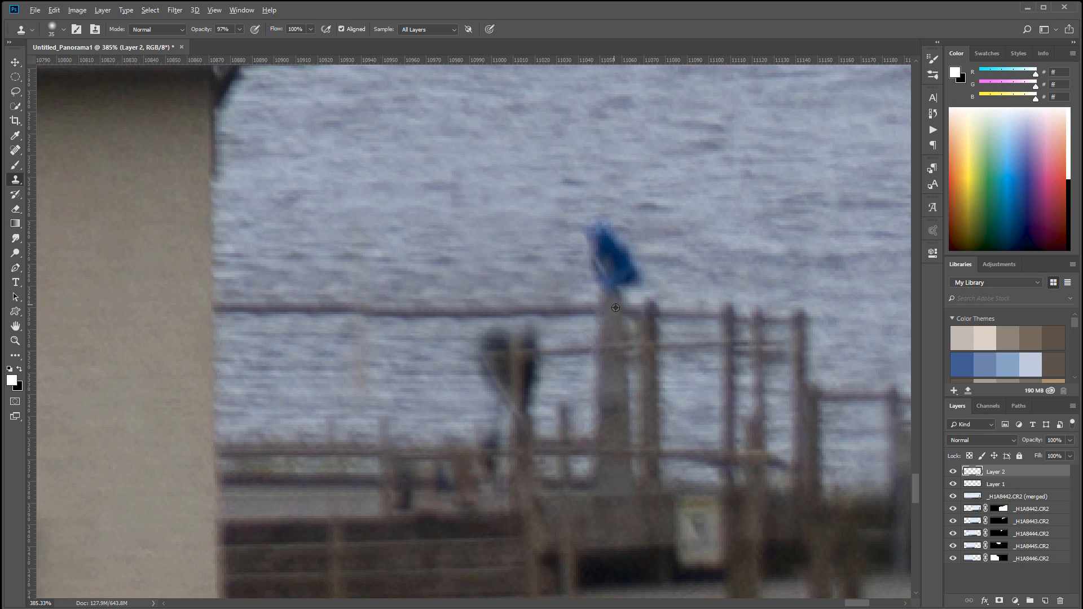
pyautogui.keyDown('alt'); pyautogui.click(495, 258); pyautogui.keyUp('alt')
pyautogui.moveTo(571, 251)
pyautogui.mouseDown()
pyautogui.moveTo(614, 247)
pyautogui.moveTo(602, 229)
pyautogui.moveTo(625, 258)
pyautogui.moveTo(598, 267)
pyautogui.mouseUp()
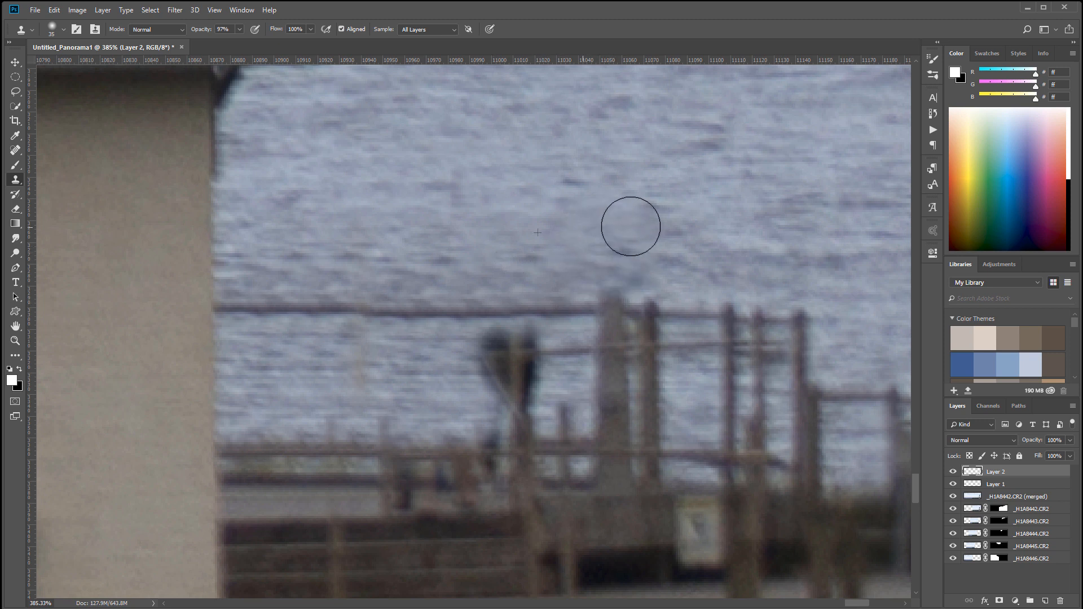
# Heal the dark remnant of the person behind the railing with the Spot Healing Brush, reducing it to size 10.
pyautogui.moveTo(713, 484)
pyautogui.mouseDown()
pyautogui.moveTo(619, 314)
pyautogui.moveTo(634, 454)
pyautogui.moveTo(700, 462)
pyautogui.mouseUp()
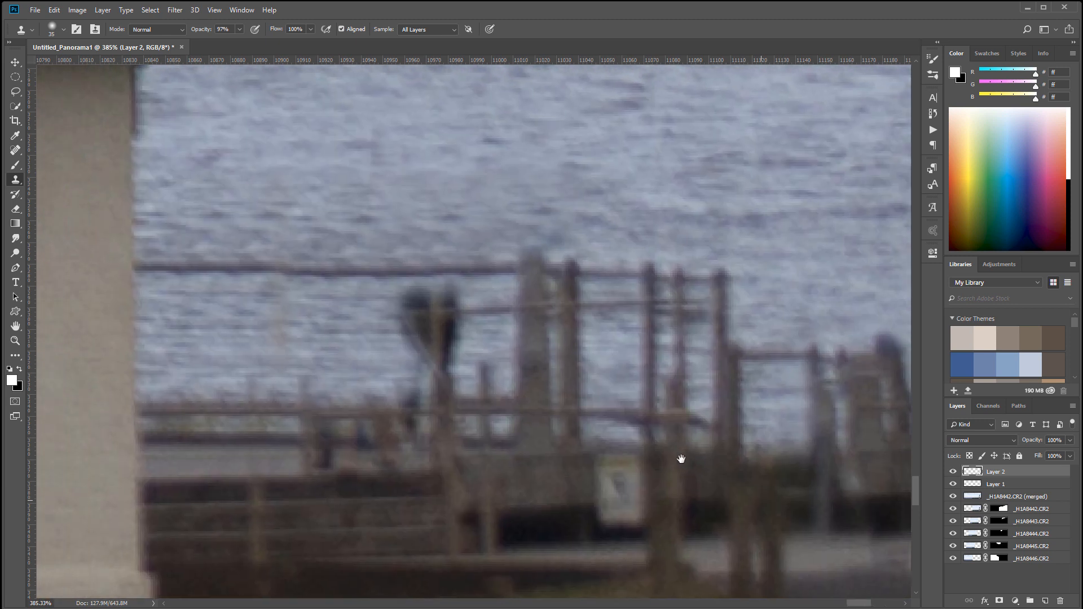
pyautogui.click(15, 150)
pyautogui.press('[')
pyautogui.press('[')
pyautogui.press('[')
pyautogui.press('[')
pyautogui.press('[')
pyautogui.press('[')
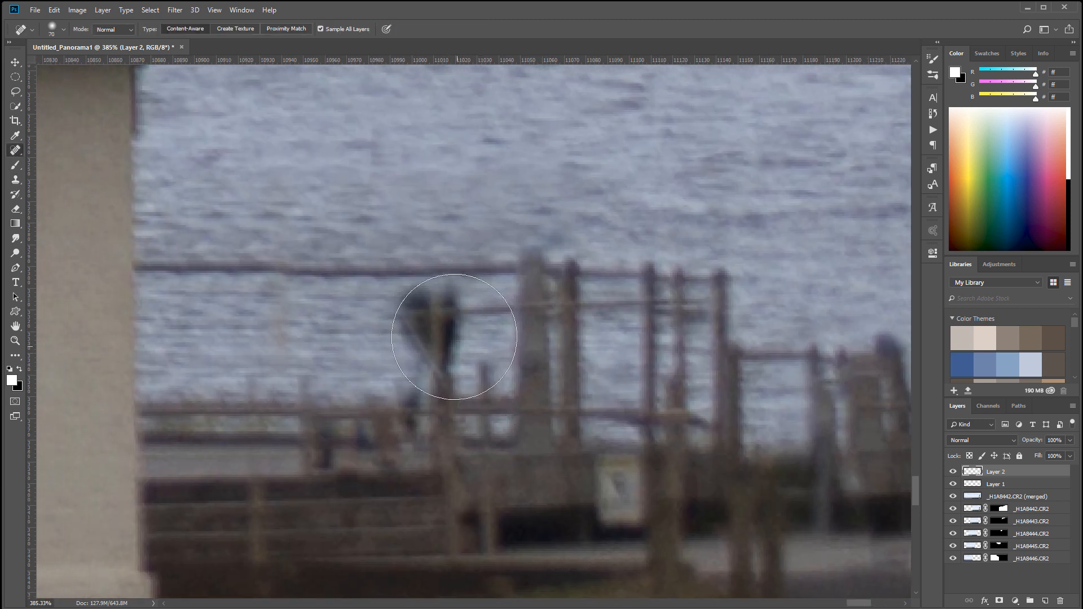
pyautogui.moveTo(451, 326)
pyautogui.mouseDown()
pyautogui.moveTo(450, 361)
pyautogui.moveTo(454, 318)
pyautogui.moveTo(442, 299)
pyautogui.moveTo(422, 300)
pyautogui.moveTo(442, 294)
pyautogui.moveTo(401, 297)
pyautogui.moveTo(418, 323)
pyautogui.moveTo(446, 325)
pyautogui.moveTo(440, 346)
pyautogui.moveTo(403, 332)
pyautogui.moveTo(393, 311)
pyautogui.moveTo(410, 299)
pyautogui.moveTo(426, 321)
pyautogui.mouseUp()
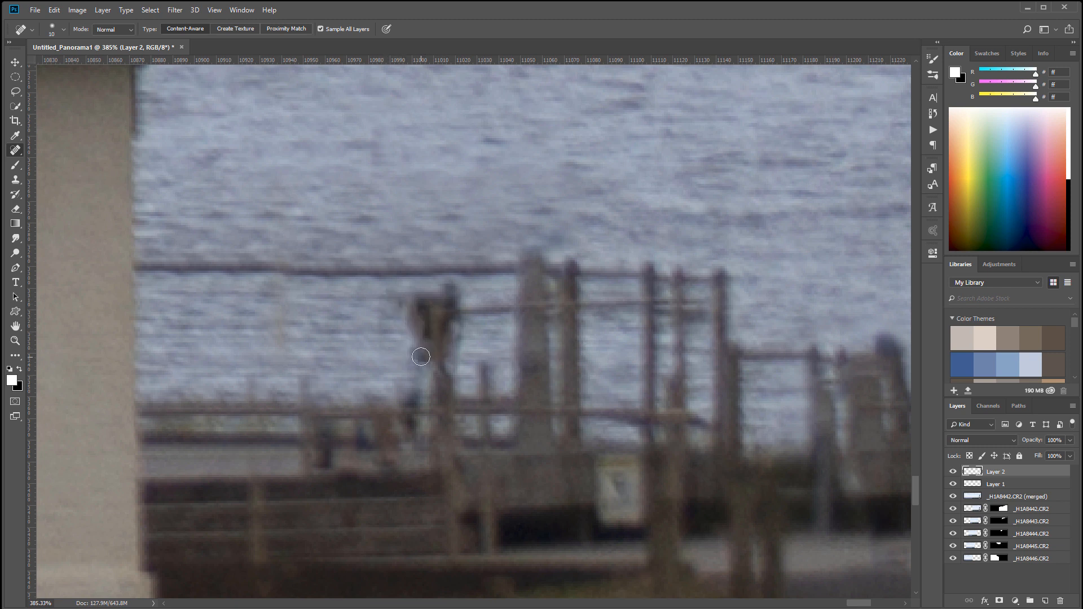
# Heal away the dark patch and the white object in the grass along the panorama's lower edge.
pyautogui.scroll(-10, 465, 334)
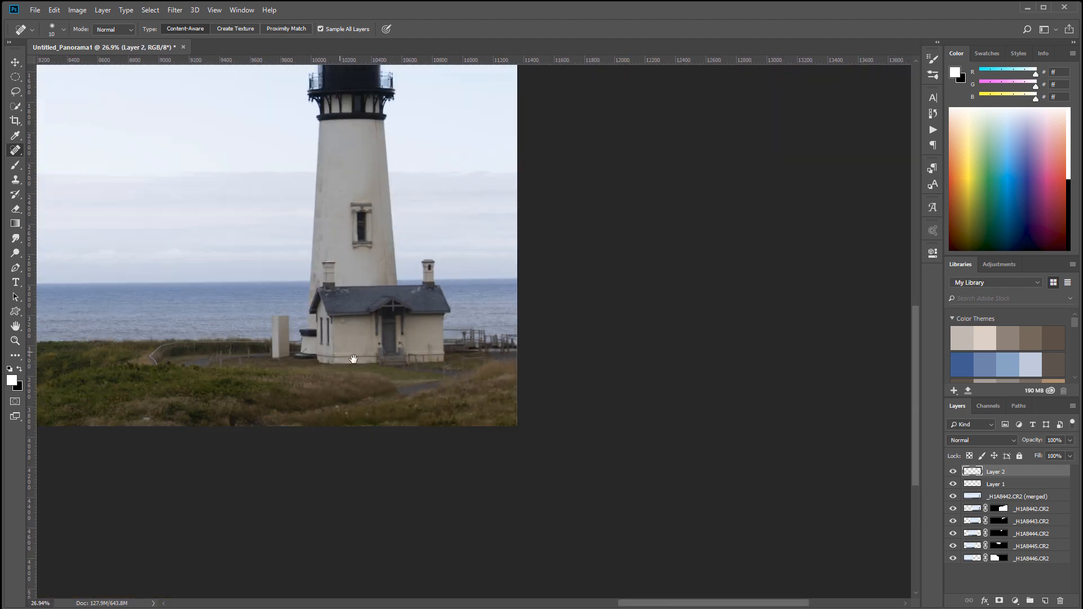
pyautogui.moveTo(353, 360)
pyautogui.mouseDown()
pyautogui.moveTo(528, 372)
pyautogui.moveTo(528, 354)
pyautogui.moveTo(677, 371)
pyautogui.mouseUp()
pyautogui.scroll(8, 548, 440)
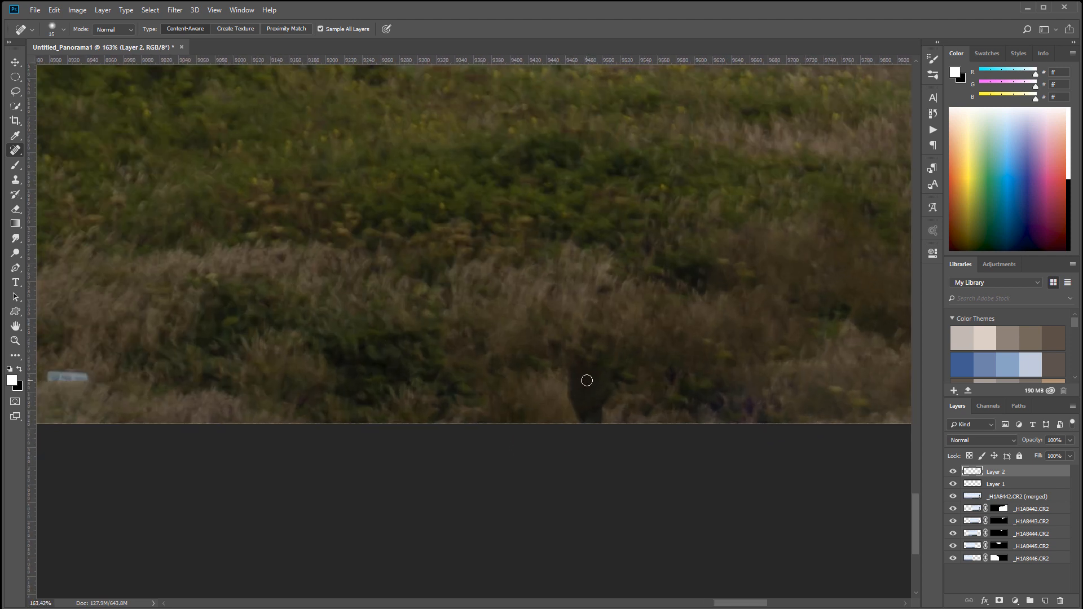
pyautogui.moveTo(587, 372); pyautogui.dragTo(581, 409)
pyautogui.moveTo(191, 406); pyautogui.dragTo(738, 411)
pyautogui.moveTo(628, 383); pyautogui.dragTo(608, 382)
# Review the hillside and the whole panorama for remaining areas that need retouching.
pyautogui.moveTo(227, 392); pyautogui.dragTo(798, 476)
pyautogui.moveTo(685, 406); pyautogui.dragTo(602, 252)
pyautogui.scroll(-6, 386, 271)
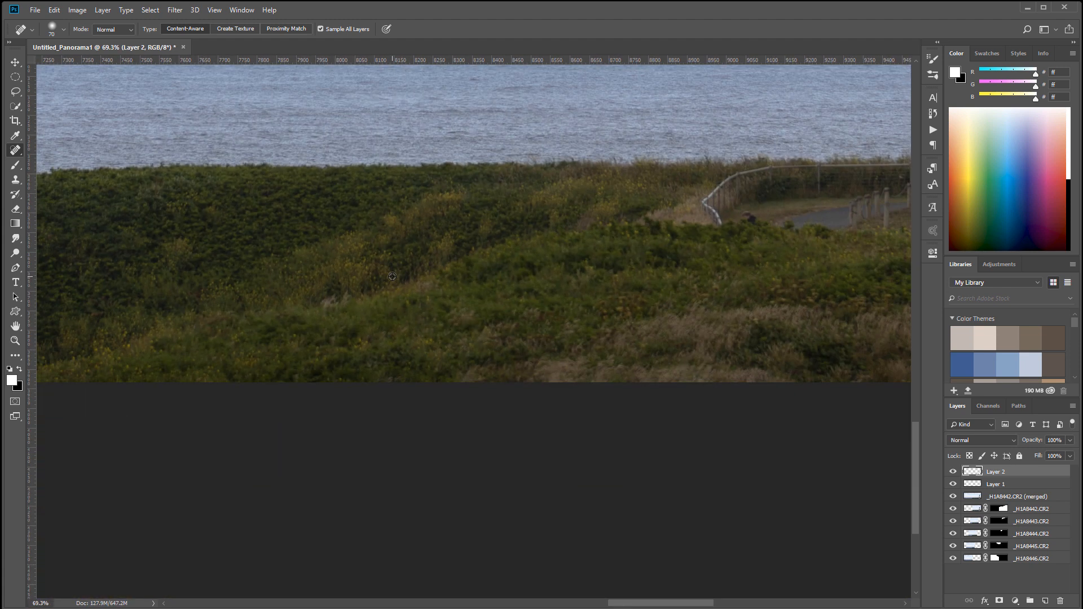
pyautogui.scroll(-5, 477, 273)
pyautogui.moveTo(460, 201); pyautogui.dragTo(590, 370)
pyautogui.scroll(-3, 543, 302)
pyautogui.scroll(-1, 543, 302)
pyautogui.moveTo(291, 259); pyautogui.dragTo(421, 287)
pyautogui.scroll(-2, 426, 279)
pyautogui.scroll(1, 494, 301)
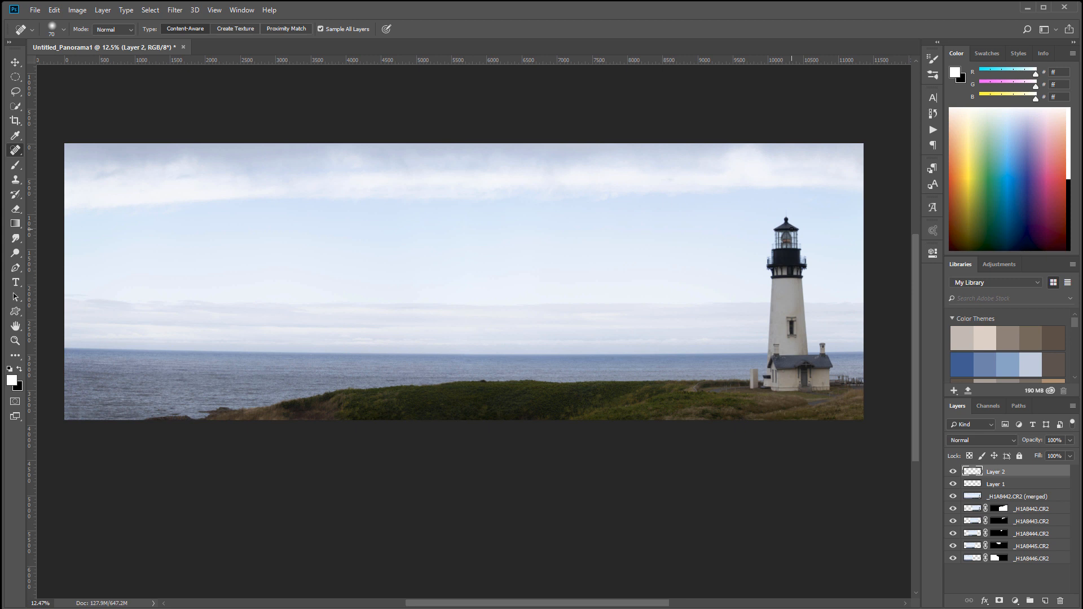
# Stamp all visible layers into a new top layer and rename it Merged.
pyautogui.hotkey('ctrl', 'alt', 'shift', 'e')
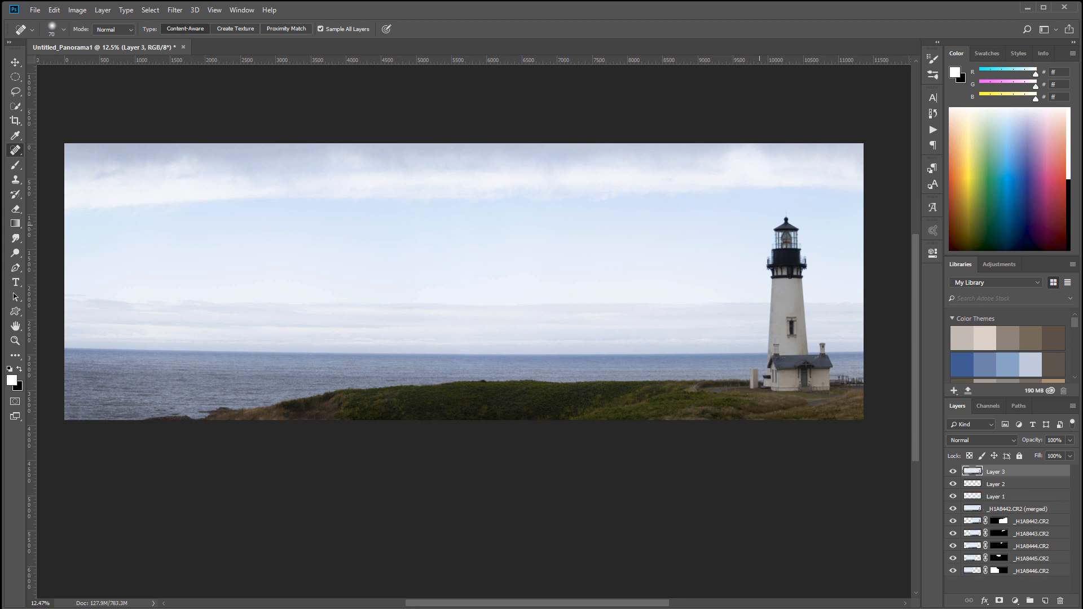
pyautogui.doubleClick(1005, 473)
pyautogui.write('Merged')
pyautogui.press('Return')
# Open the Camera Raw Filter on the Merged layer, and set Highlights to -93 and Shadows to +9.
pyautogui.click(175, 13)
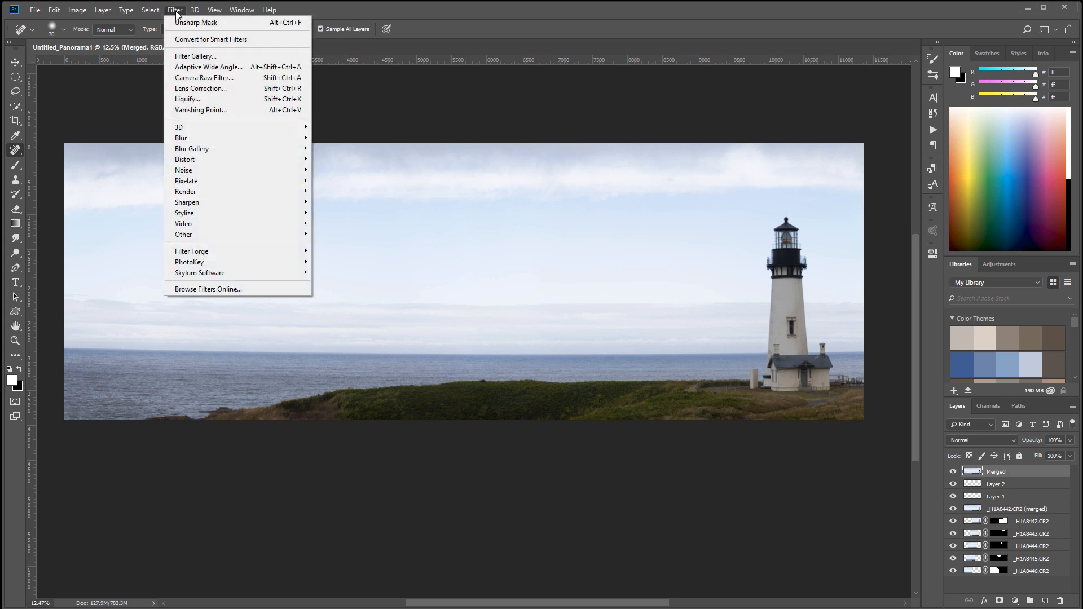
pyautogui.click(220, 78)
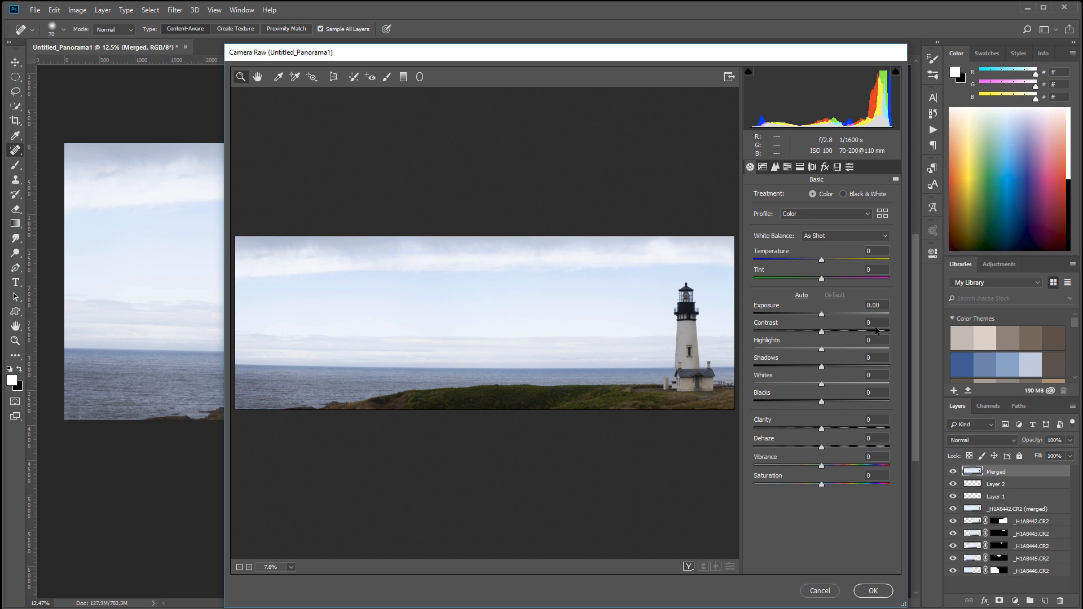
pyautogui.moveTo(822, 351); pyautogui.dragTo(759, 352)
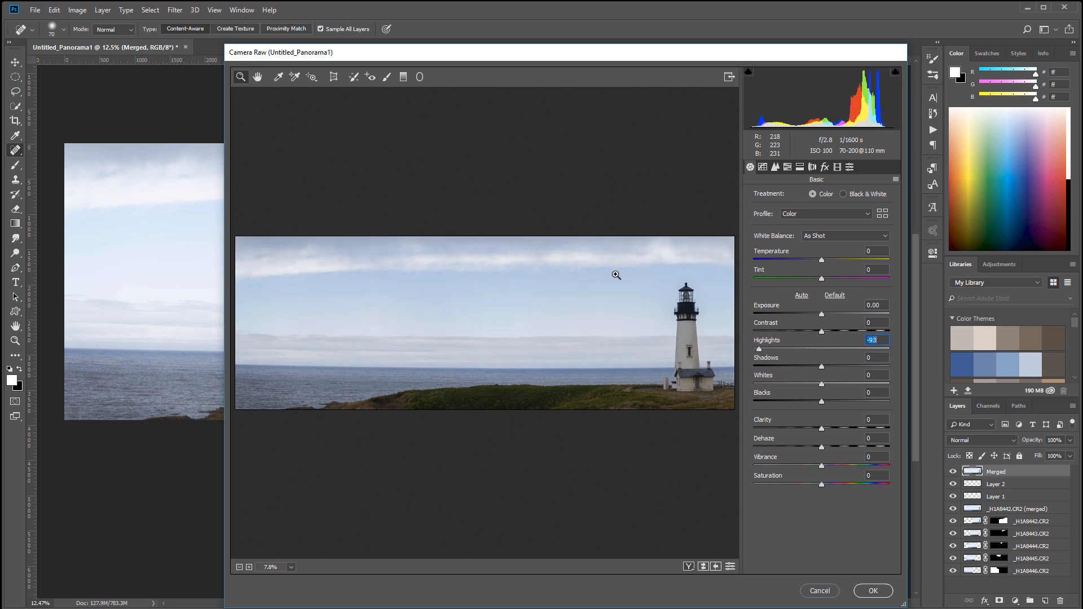
pyautogui.moveTo(822, 367)
pyautogui.mouseDown()
pyautogui.moveTo(887, 367)
pyautogui.moveTo(899, 378)
pyautogui.moveTo(830, 381)
pyautogui.mouseUp()
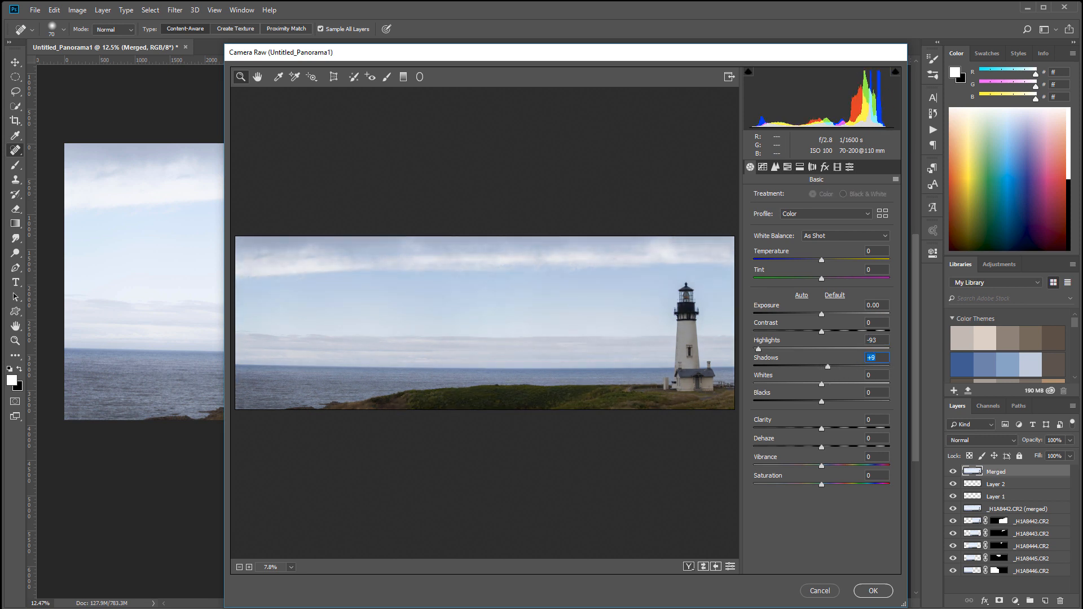
pyautogui.press('Return')
# Set the Camera Raw sharpening amount to 54, checking the effect on the lighthouse up close.
pyautogui.click(813, 167)
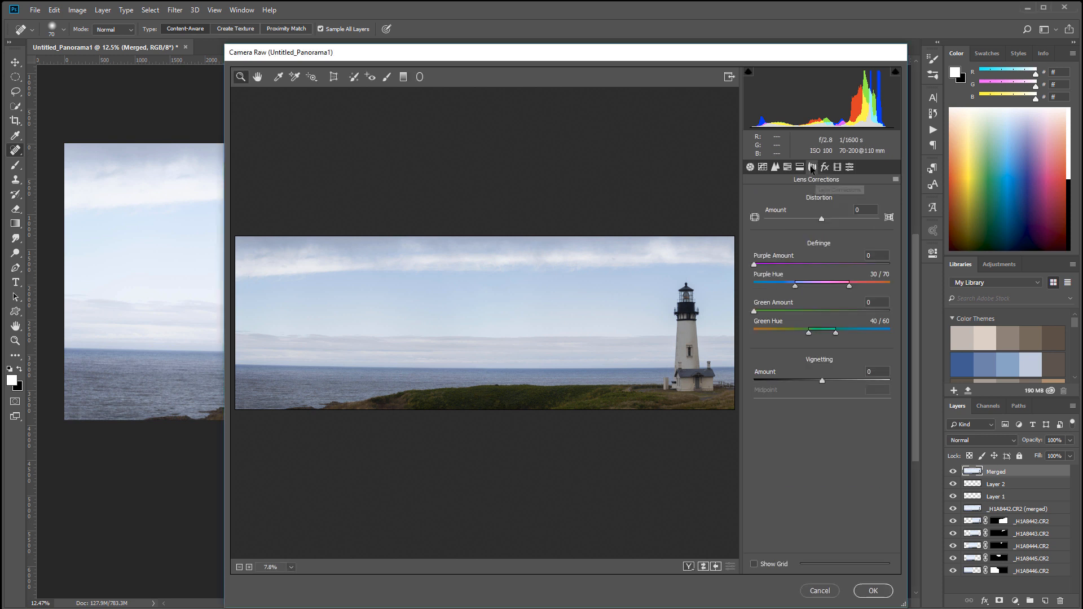
pyautogui.click(775, 167)
pyautogui.click(766, 214)
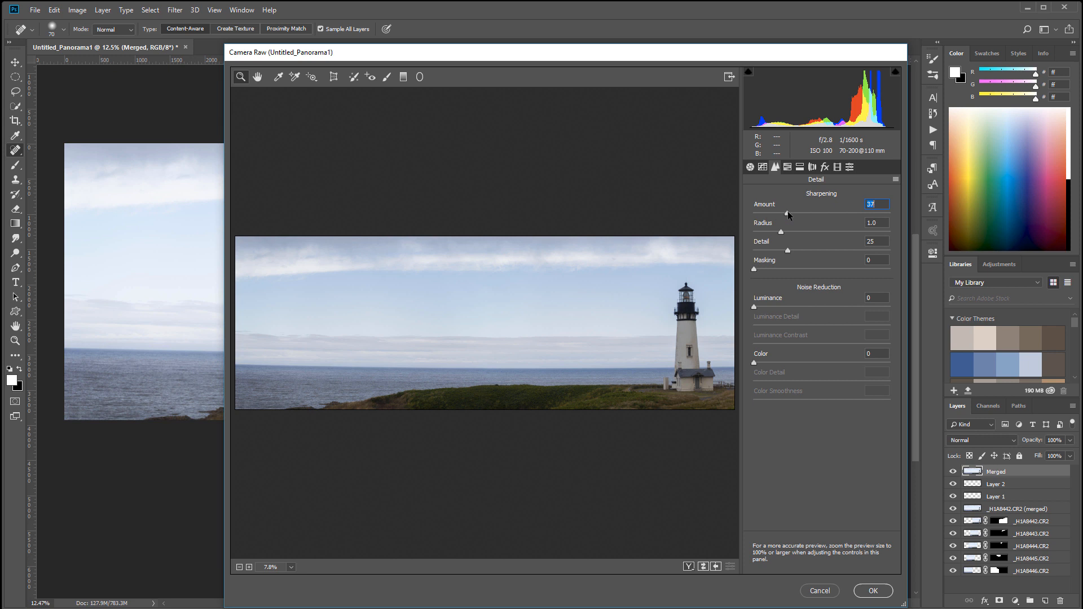
pyautogui.moveTo(678, 320); pyautogui.dragTo(750, 389)
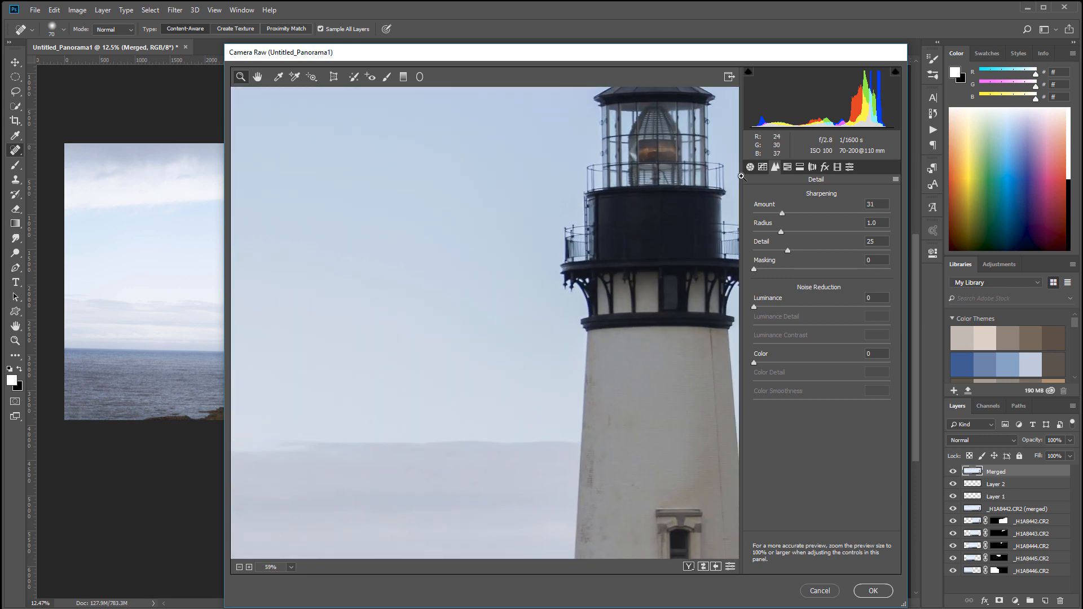
pyautogui.click(782, 213)
pyautogui.moveTo(781, 213)
pyautogui.mouseDown()
pyautogui.moveTo(858, 213)
pyautogui.moveTo(801, 219)
pyautogui.mouseUp()
pyautogui.moveTo(667, 454); pyautogui.dragTo(595, 259)
pyautogui.moveTo(534, 471); pyautogui.dragTo(486, 452)
pyautogui.hotkey('ctrl', '0')
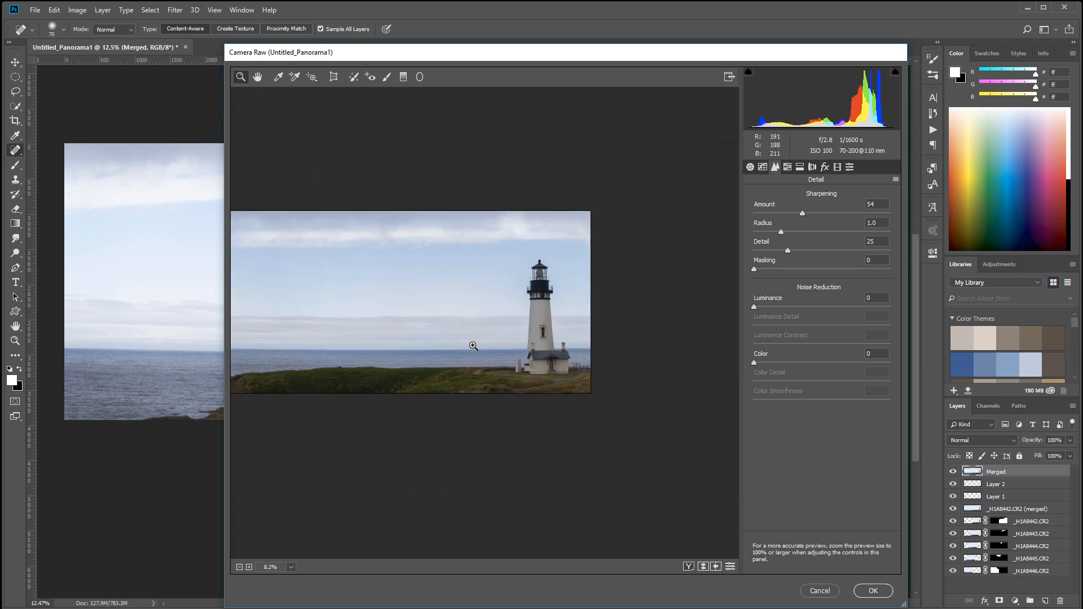
pyautogui.moveTo(347, 310); pyautogui.dragTo(544, 360)
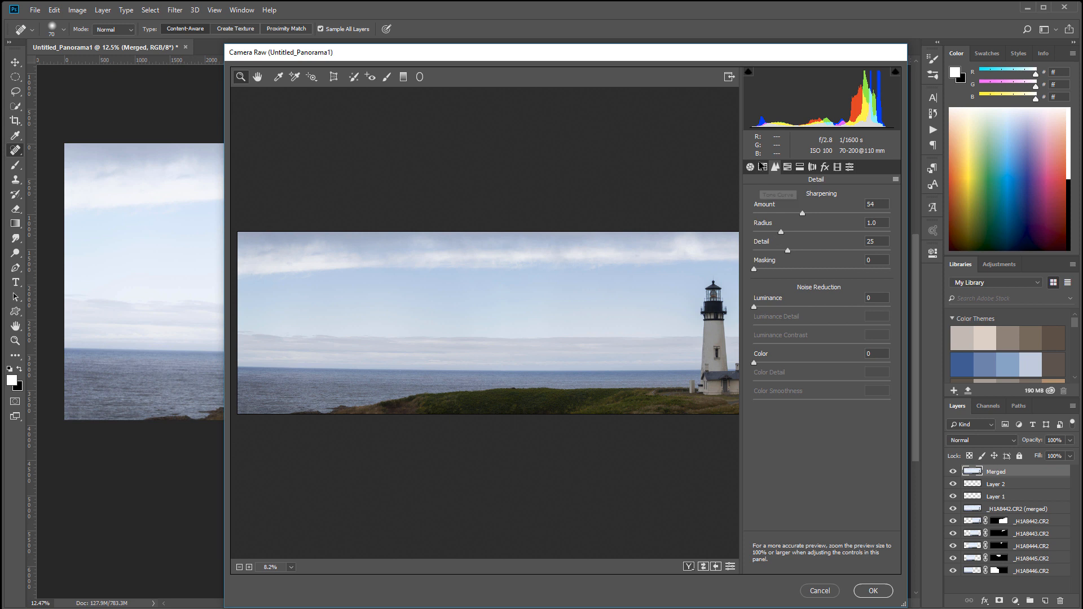
# Set the HSL luminance to Yellows +28, Greens +15, Aquas -19 and Blues -12.
pyautogui.click(787, 168)
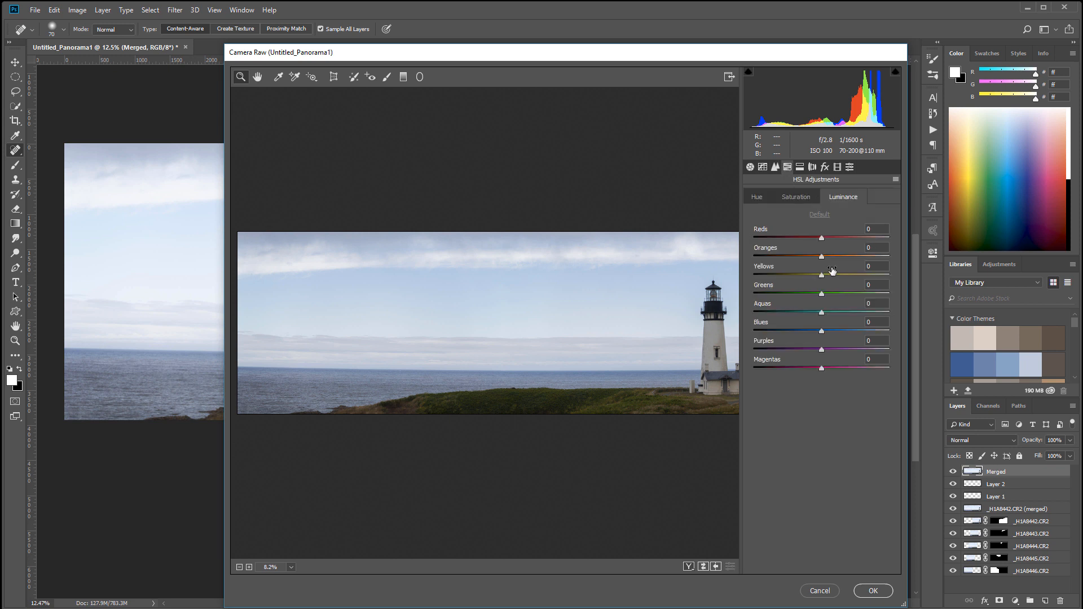
pyautogui.moveTo(642, 360); pyautogui.dragTo(546, 384)
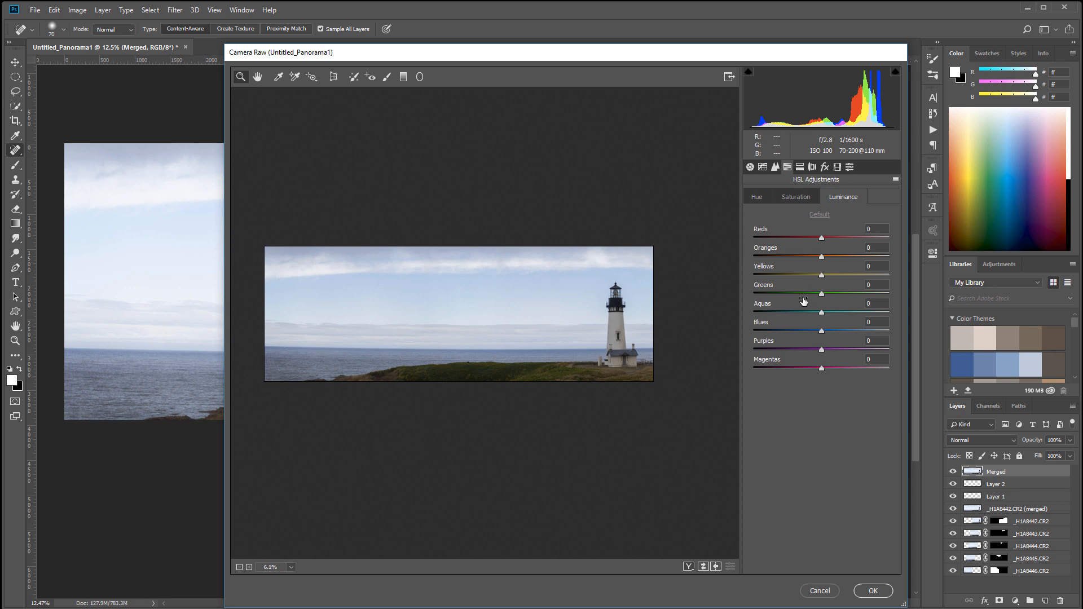
pyautogui.moveTo(821, 295); pyautogui.dragTo(827, 295)
pyautogui.moveTo(856, 292); pyautogui.dragTo(842, 276)
pyautogui.moveTo(821, 331)
pyautogui.mouseDown()
pyautogui.moveTo(861, 333)
pyautogui.moveTo(800, 334)
pyautogui.moveTo(815, 335)
pyautogui.moveTo(811, 317)
pyautogui.mouseUp()
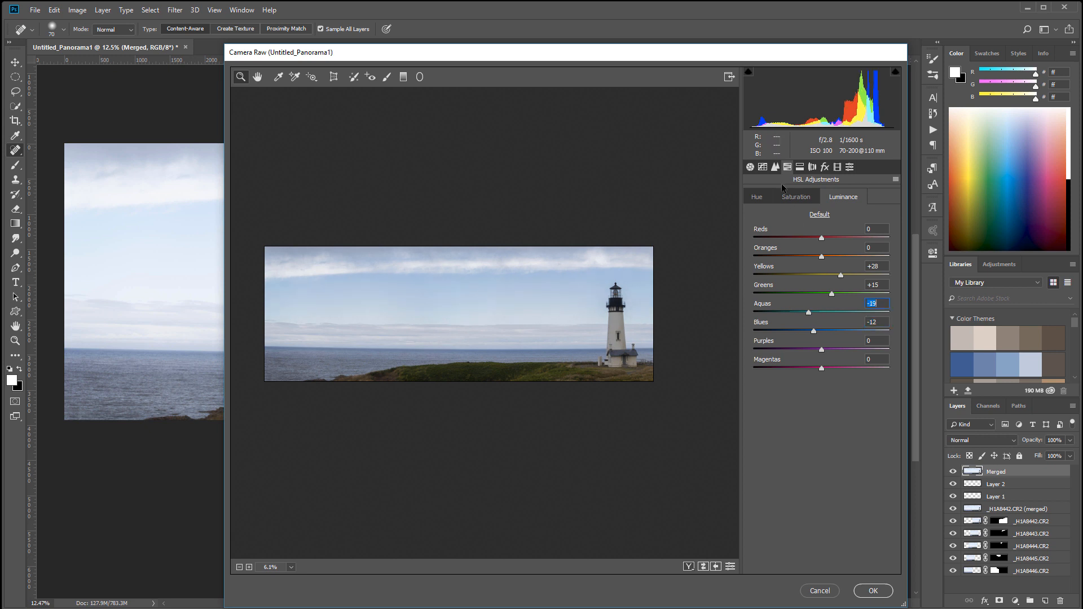
# Set the HSL saturation to Greens +8, Aquas +9 and Blues +8, and apply the Camera Raw filter.
pyautogui.click(796, 197)
pyautogui.moveTo(824, 337); pyautogui.dragTo(825, 299)
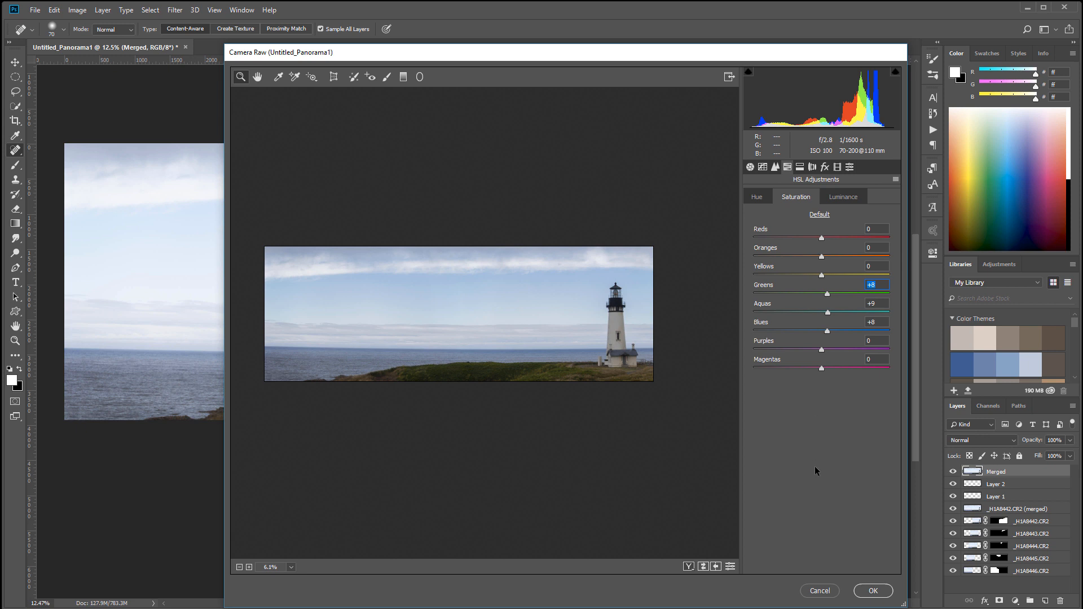
pyautogui.click(872, 591)
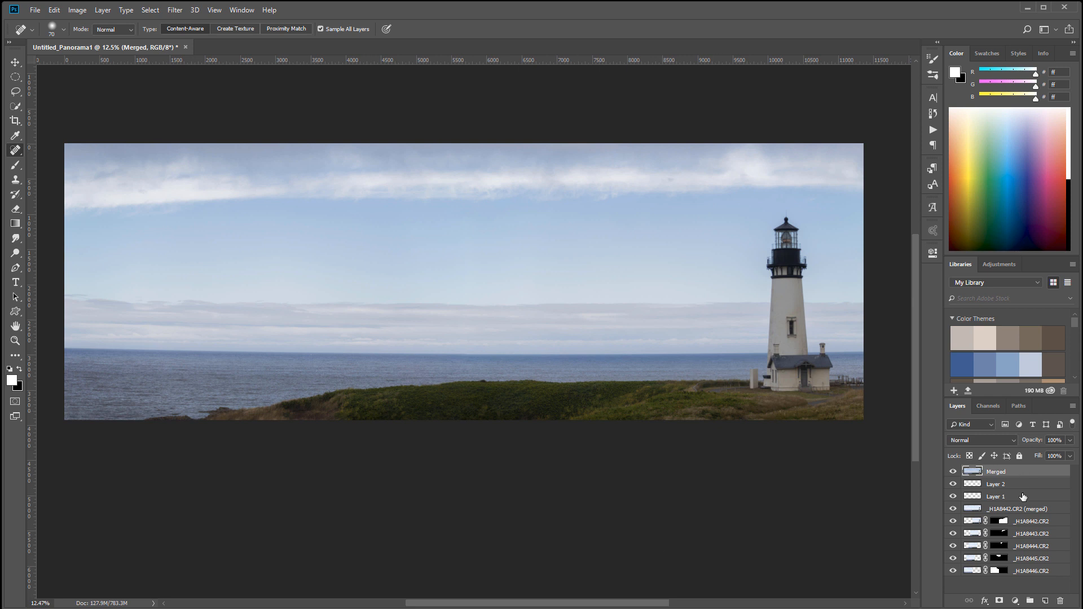
# Compare the panorama with and without the Camera Raw adjustments on the Merged layer.
pyautogui.click(954, 472)
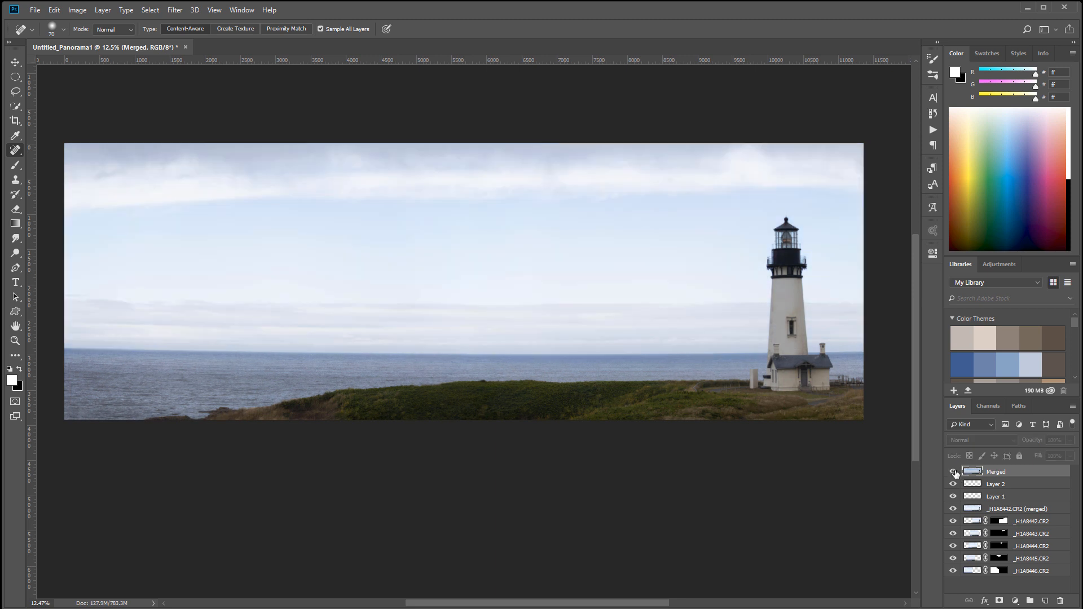
pyautogui.click(953, 472)
pyautogui.click(954, 472)
pyautogui.click(954, 471)
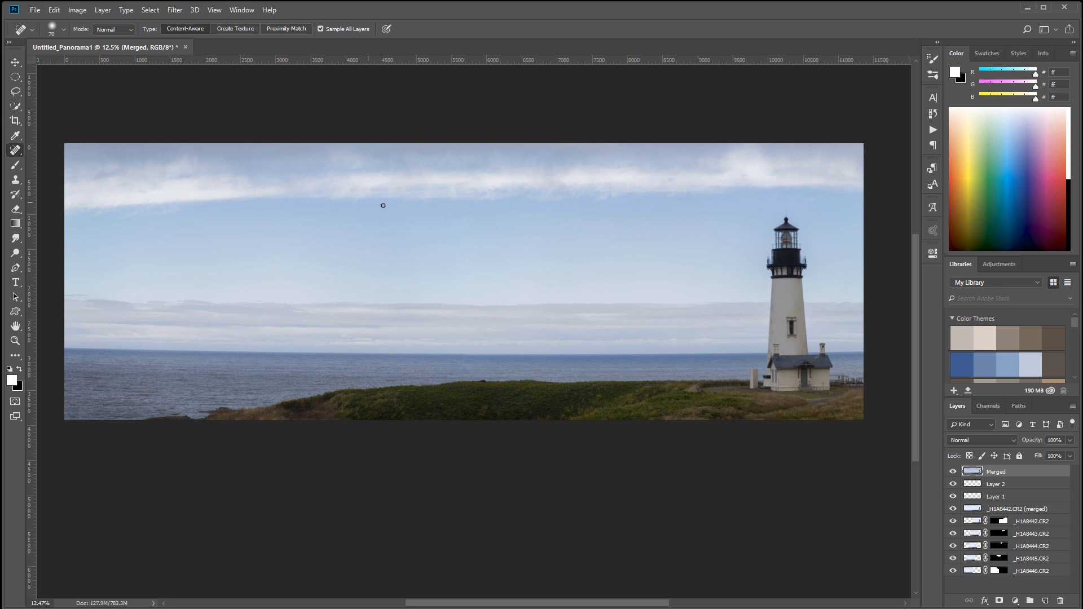
pyautogui.click(952, 474)
pyautogui.click(952, 474)
# Duplicate the Merged layer and start a Black & White adjustment on the copy with Cyans 11 and Blues -15.
pyautogui.moveTo(1022, 474); pyautogui.dragTo(1045, 601)
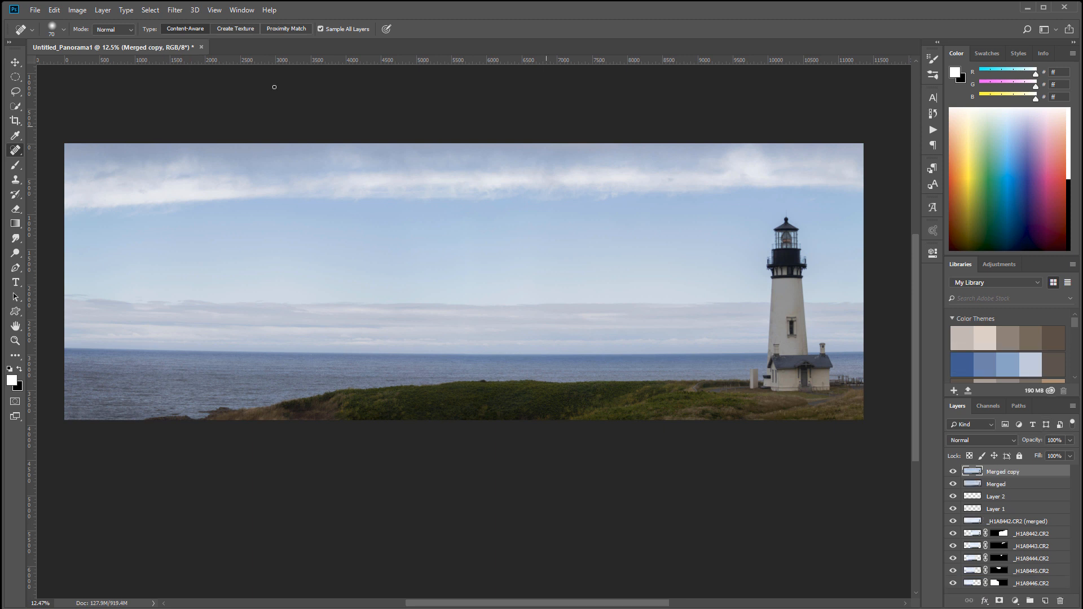
pyautogui.click(77, 10)
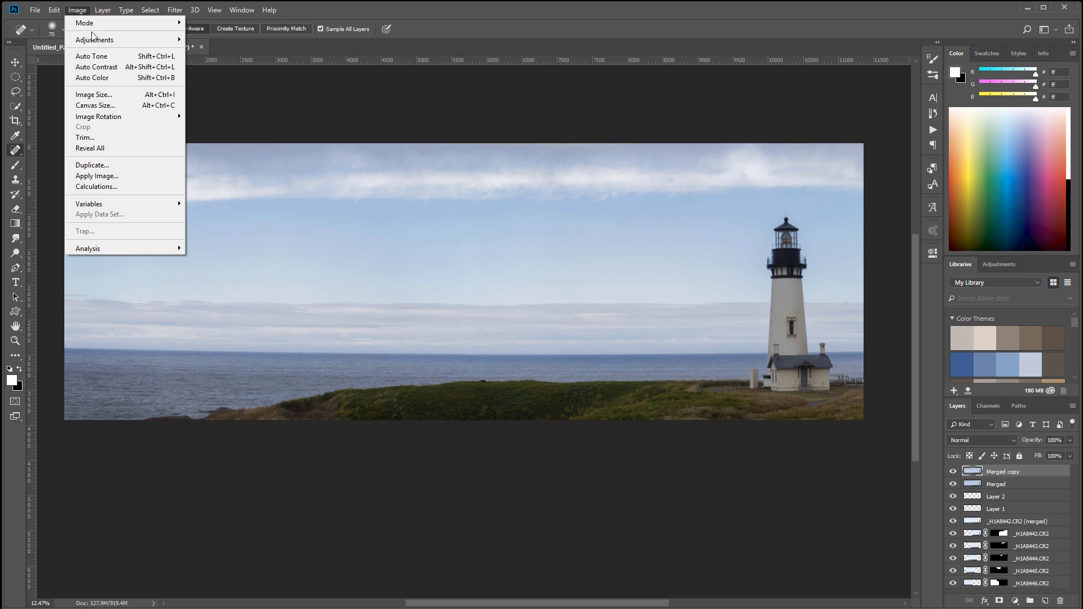
pyautogui.moveTo(102, 41)
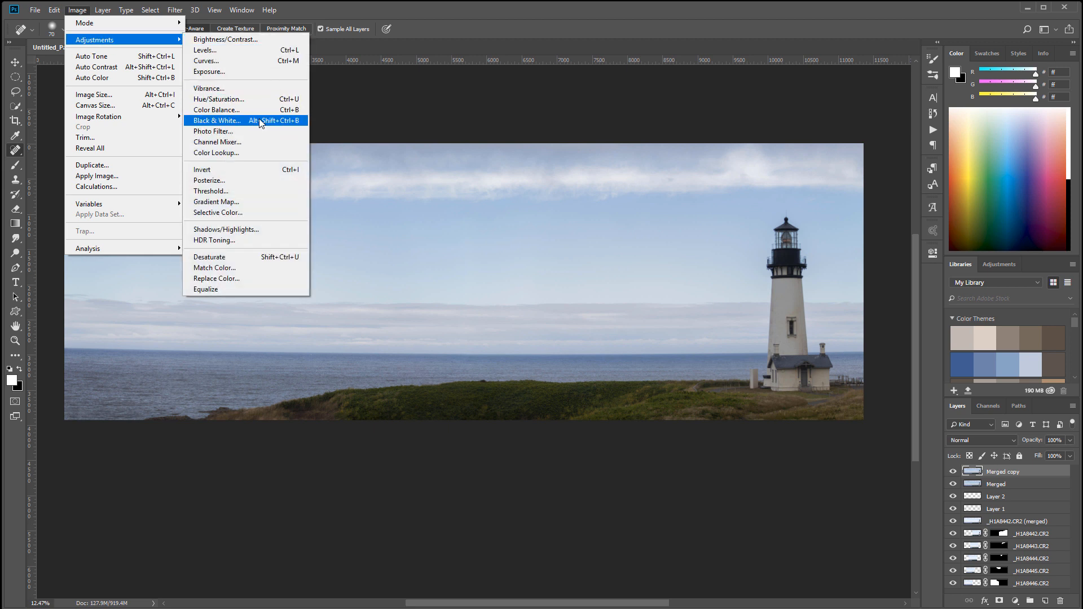
pyautogui.click(261, 123)
pyautogui.moveTo(842, 80); pyautogui.dragTo(807, 206)
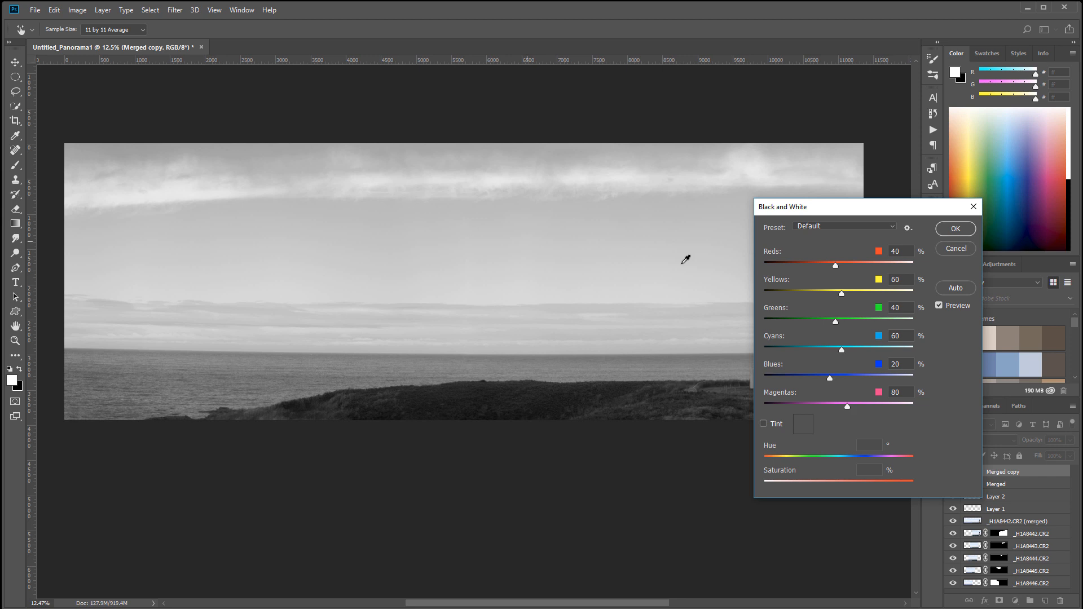
pyautogui.moveTo(882, 211); pyautogui.dragTo(951, 249)
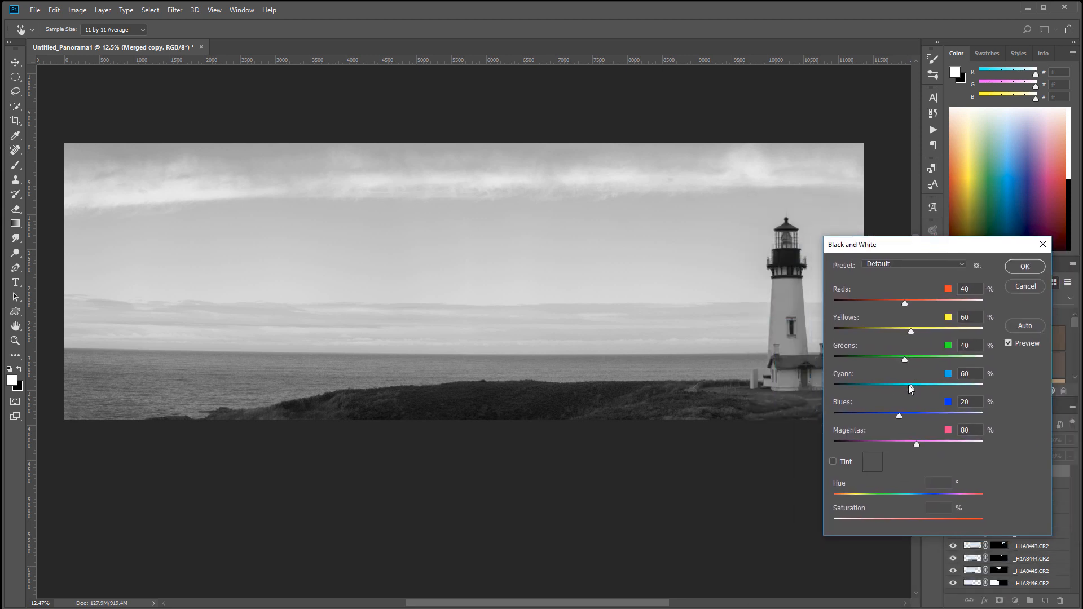
pyautogui.moveTo(898, 417); pyautogui.dragTo(896, 388)
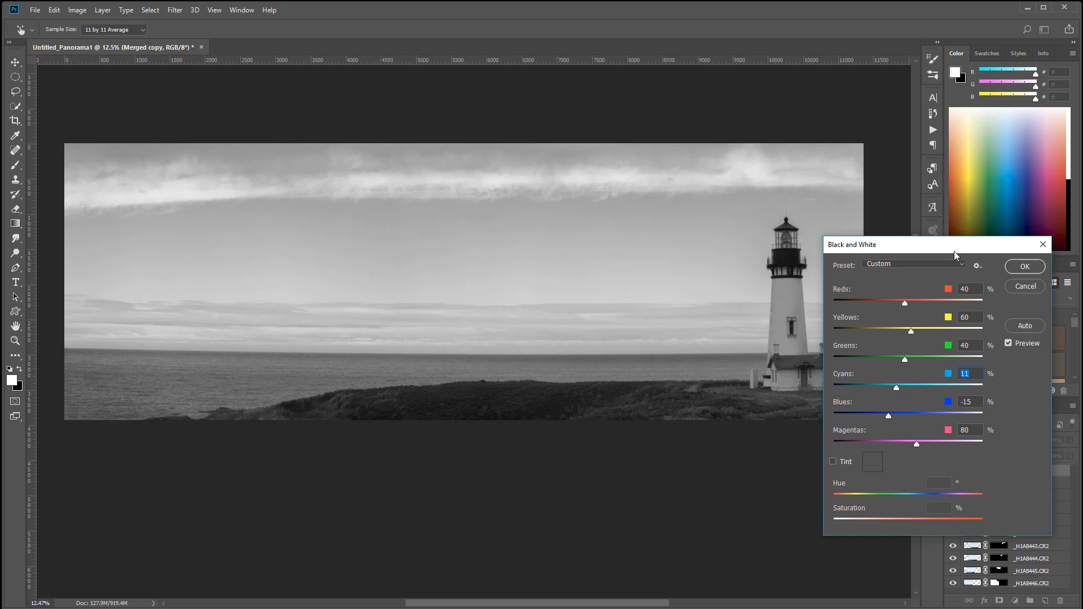
# Set the black and white conversion's Reds to 143 and Yellows to 130, try different Magentas values, and apply it.
pyautogui.moveTo(906, 303); pyautogui.dragTo(932, 330)
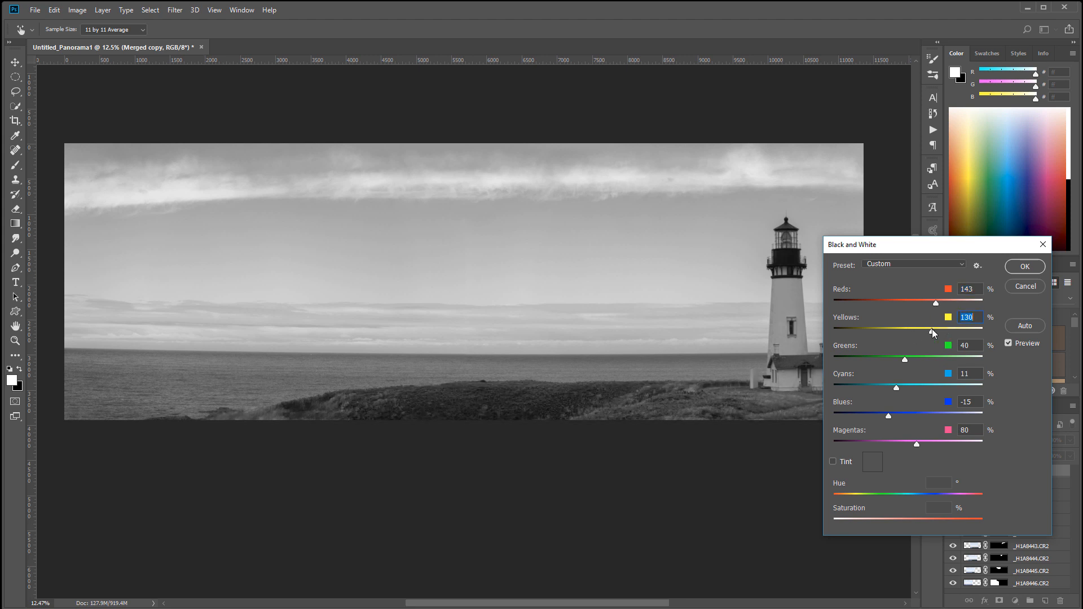
pyautogui.moveTo(916, 443); pyautogui.dragTo(997, 444)
pyautogui.moveTo(857, 446); pyautogui.dragTo(915, 441)
pyautogui.click(1025, 267)
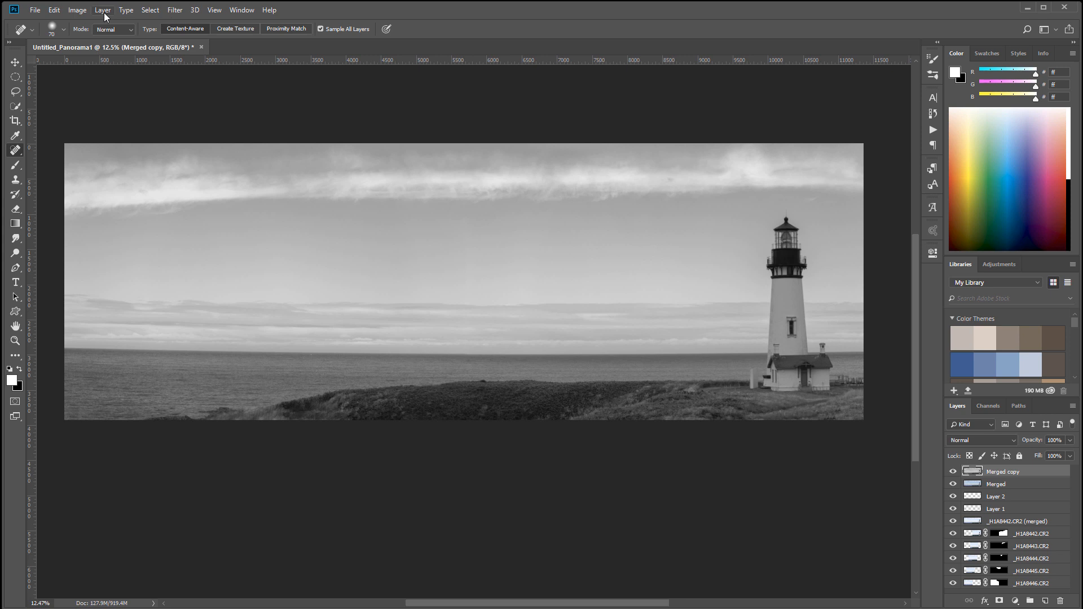
# Start a Shadows/Highlights adjustment on the Merged copy layer with both the shadows and highlights amounts at 100%.
pyautogui.click(79, 10)
pyautogui.moveTo(179, 46)
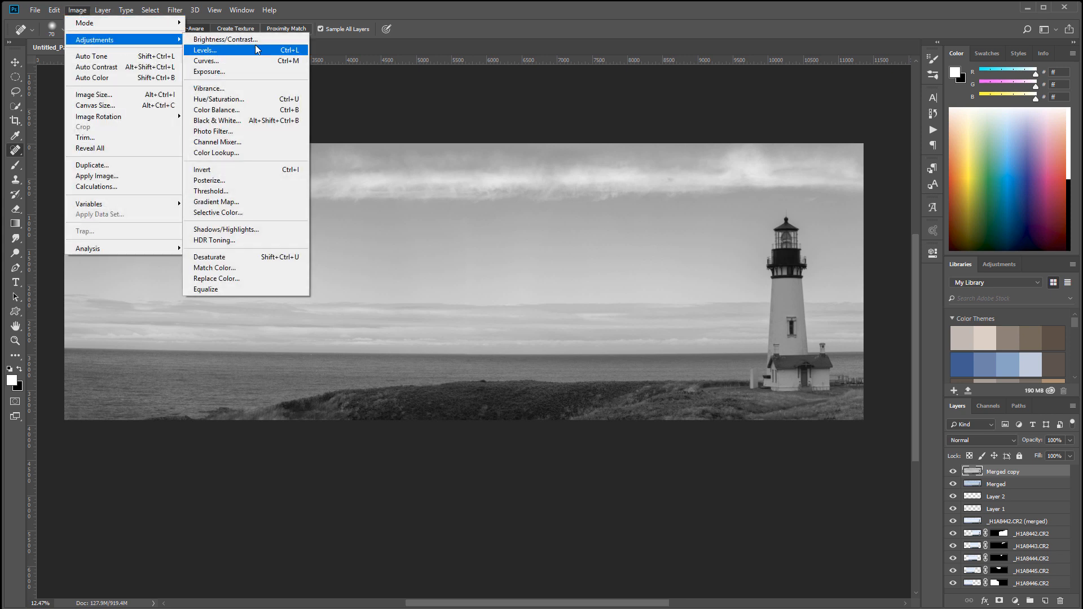
pyautogui.click(263, 232)
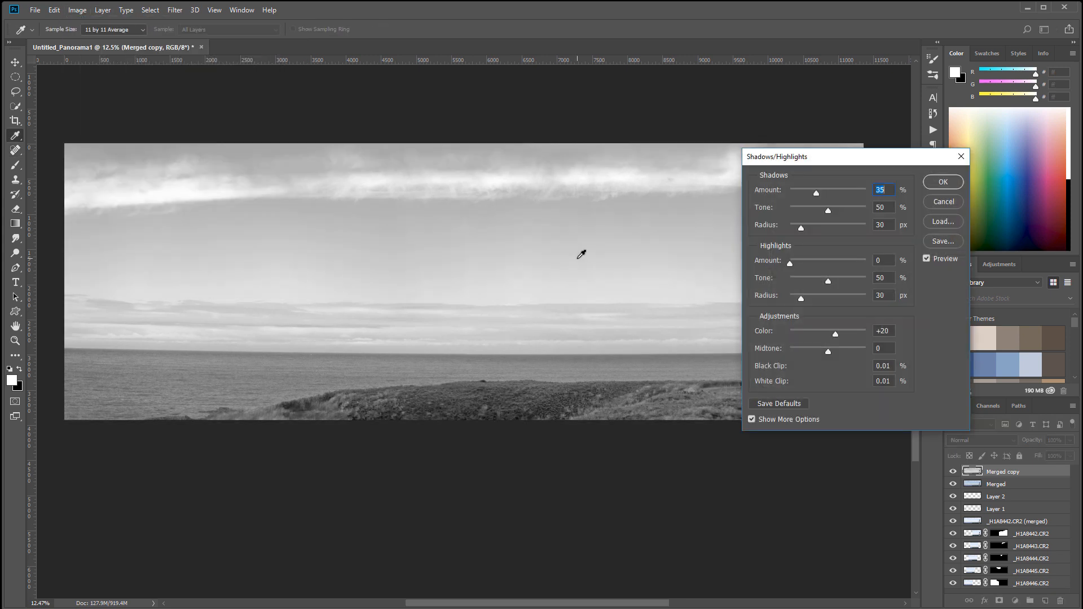
pyautogui.moveTo(846, 160); pyautogui.dragTo(840, 235)
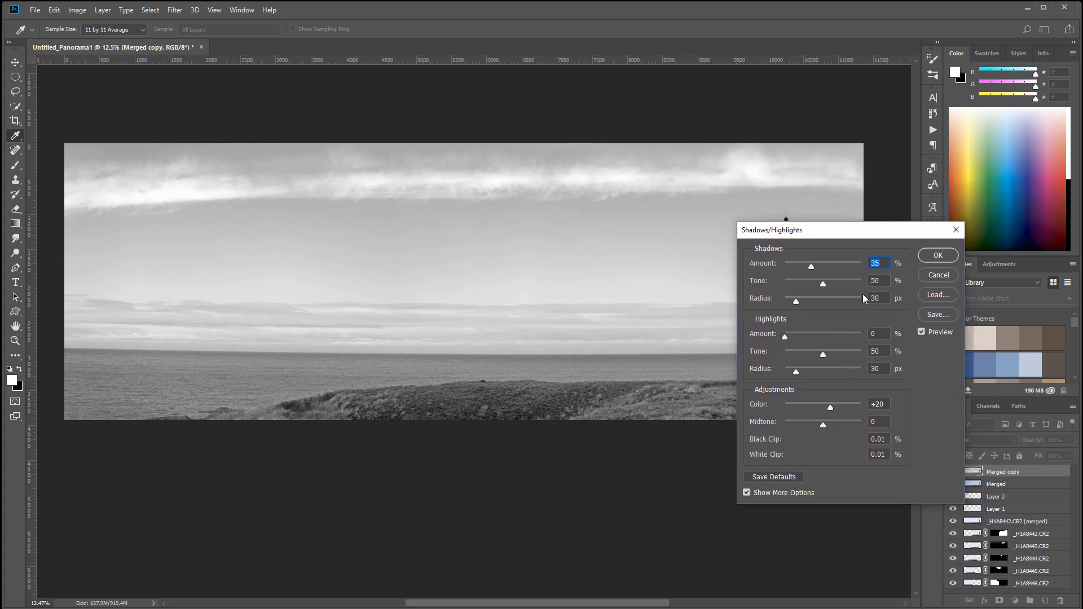
pyautogui.moveTo(812, 266); pyautogui.dragTo(885, 300)
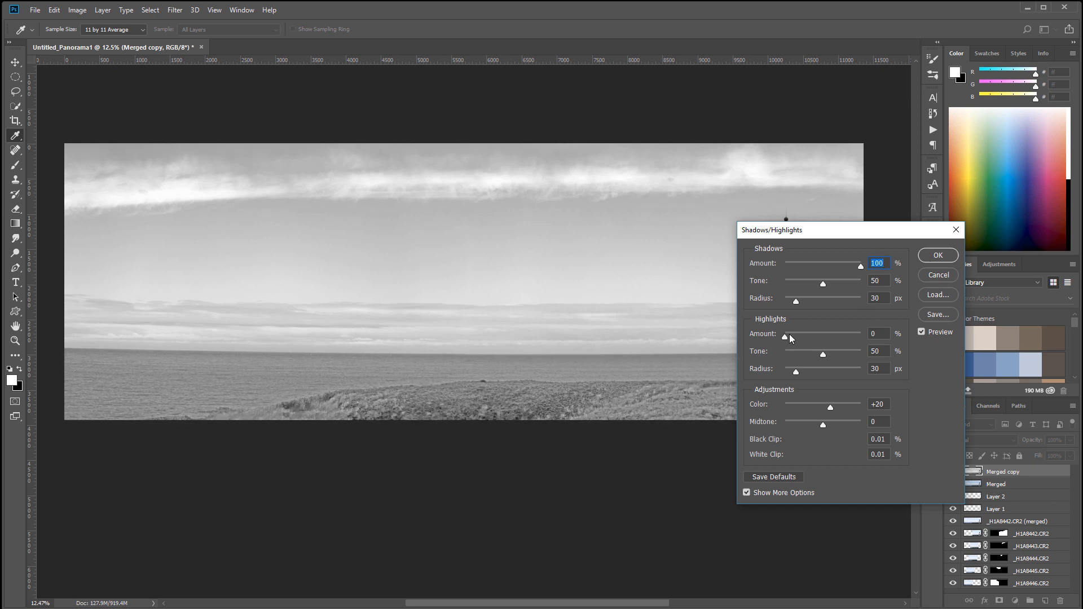
pyautogui.moveTo(787, 336); pyautogui.dragTo(863, 336)
pyautogui.moveTo(872, 233); pyautogui.dragTo(922, 188)
pyautogui.click(797, 448)
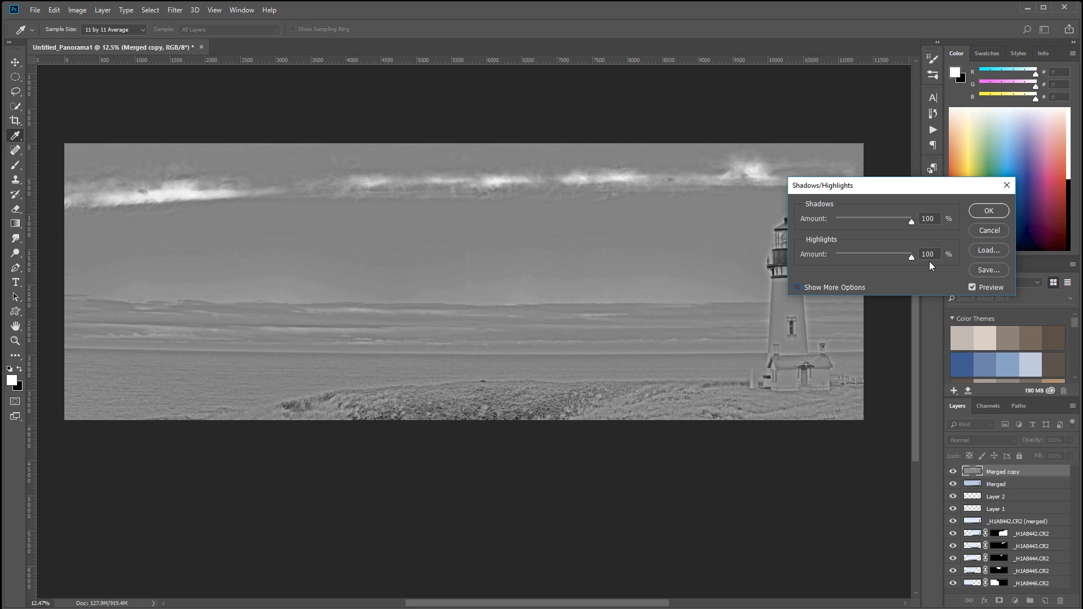
pyautogui.click(796, 287)
# Set both radii to 12 px, the shadows tone to 41% and the highlights tone to 44%, and apply the Shadows/Highlights adjustment.
pyautogui.doubleClick(934, 249)
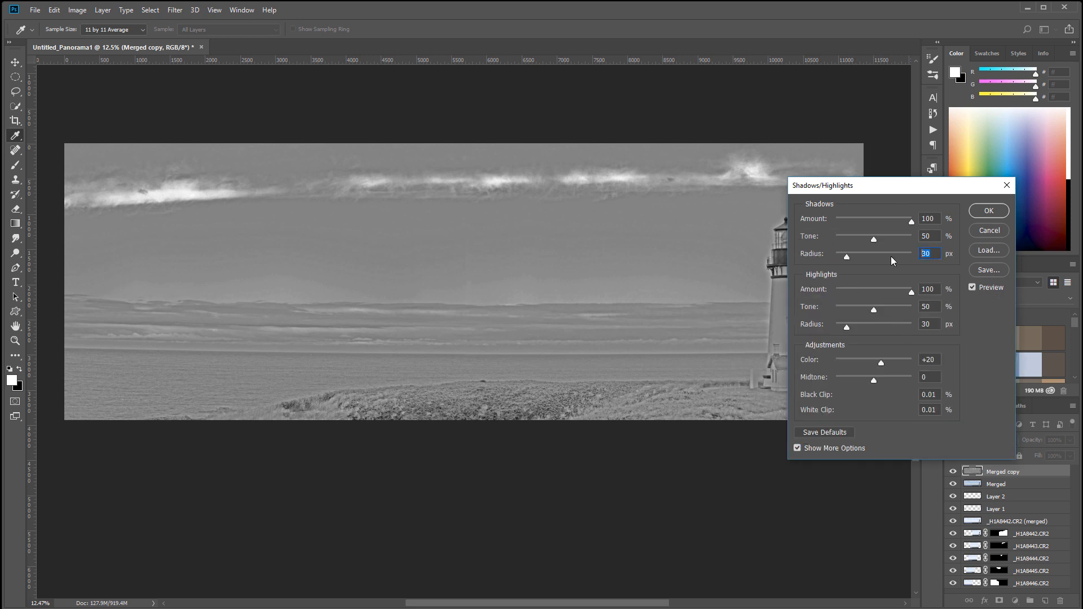
pyautogui.write('1212')
pyautogui.moveTo(875, 239); pyautogui.dragTo(867, 238)
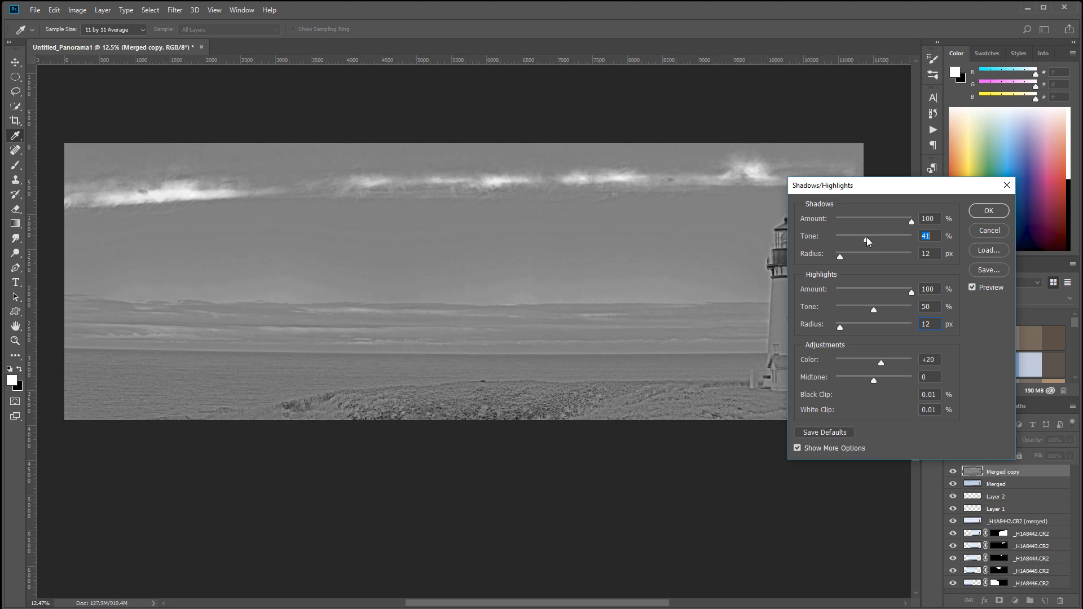
pyautogui.moveTo(873, 313)
pyautogui.mouseDown()
pyautogui.moveTo(888, 310)
pyautogui.moveTo(858, 308)
pyautogui.moveTo(893, 307)
pyautogui.moveTo(846, 306)
pyautogui.moveTo(871, 305)
pyautogui.mouseUp()
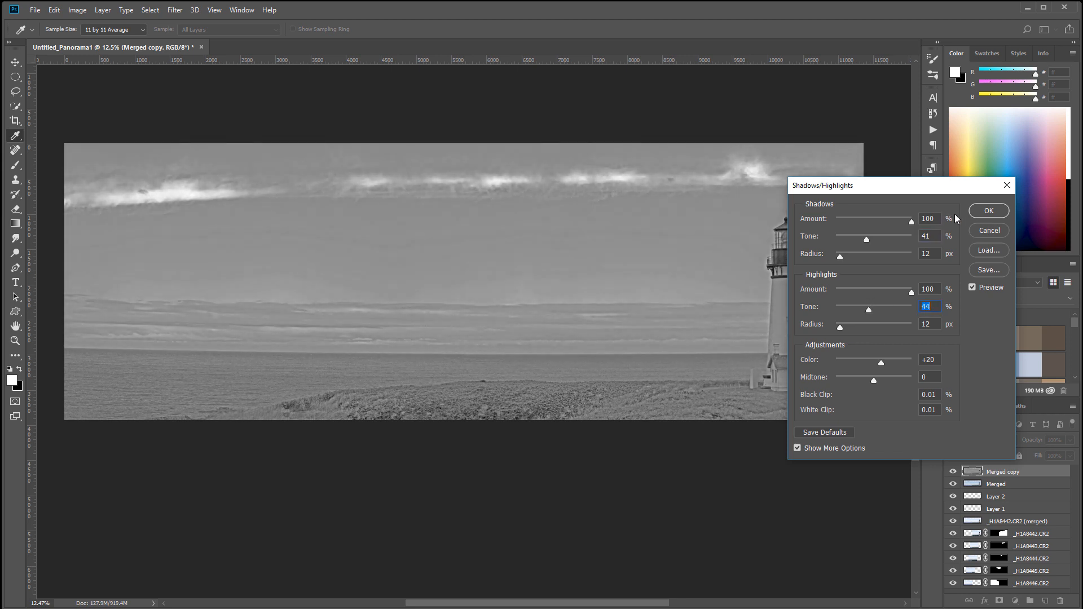
pyautogui.click(973, 214)
# Set the Merged copy layer's blend mode to Soft Light.
pyautogui.press('j')
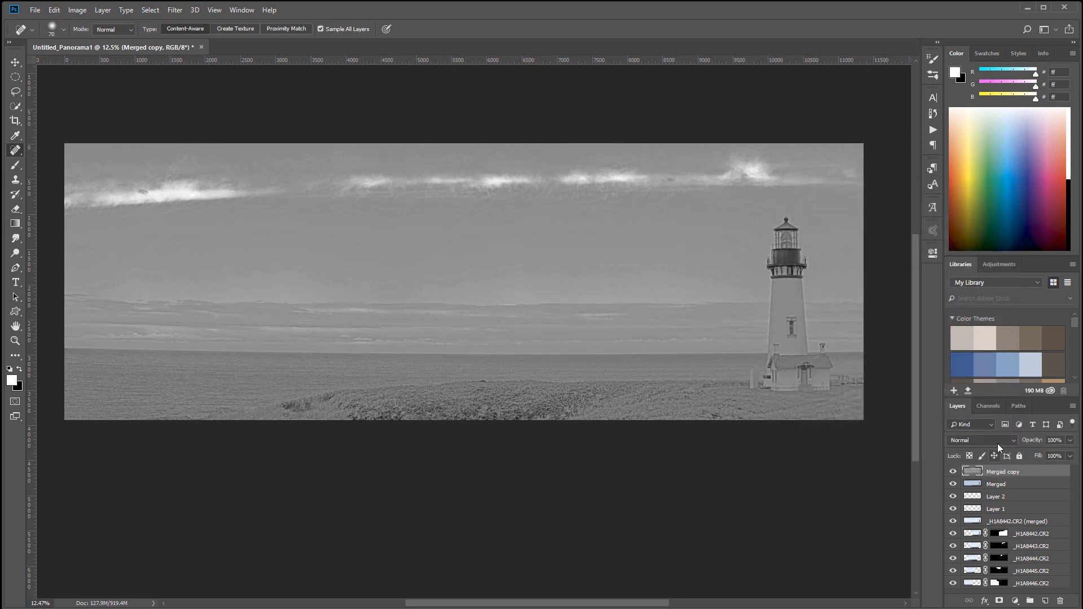
pyautogui.click(997, 441)
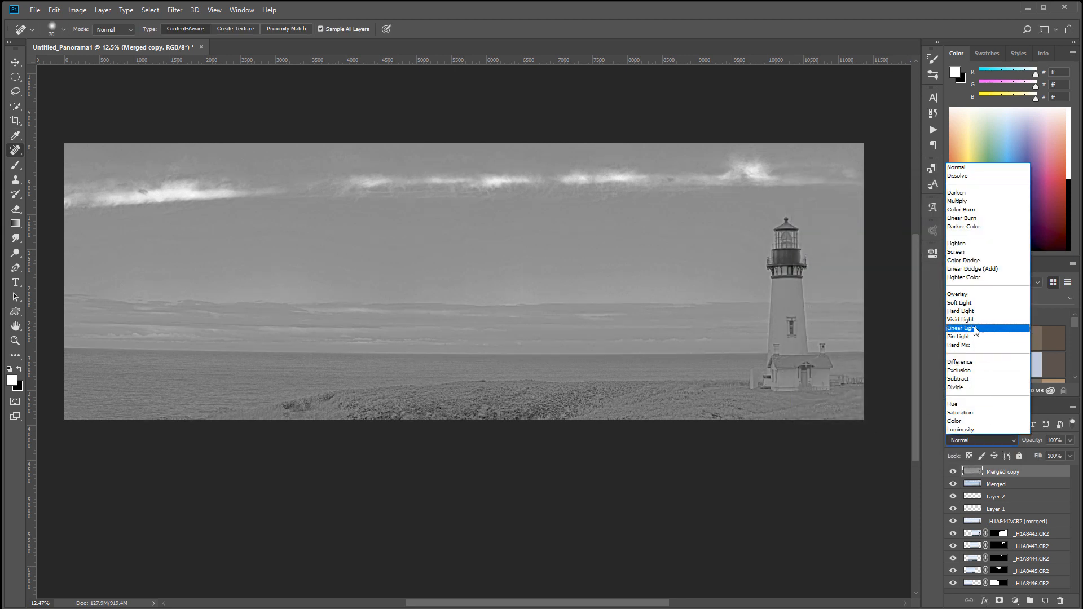
pyautogui.click(960, 303)
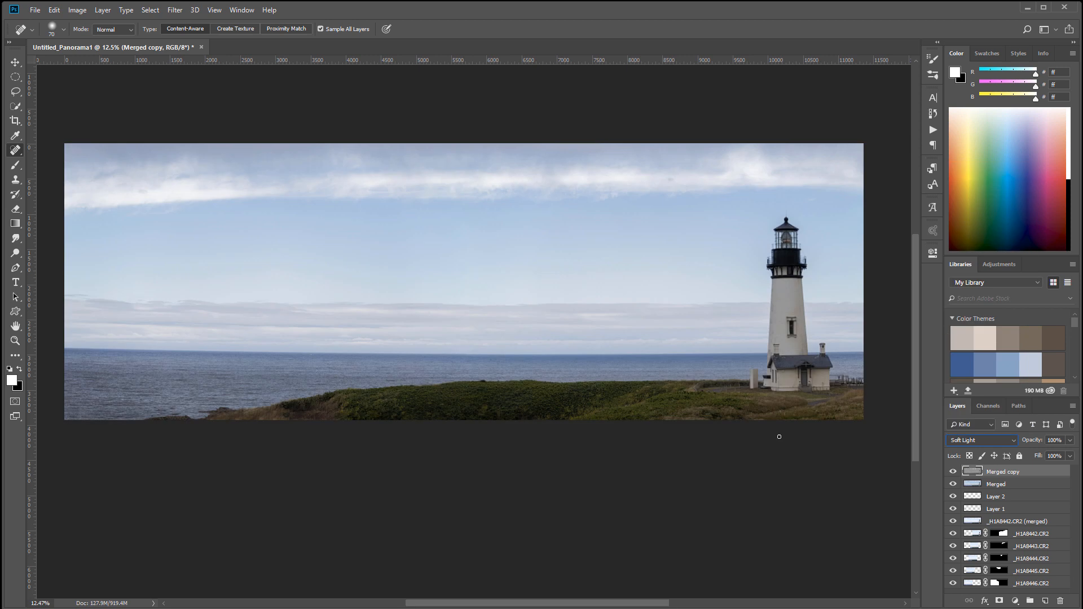
# Compare the panorama with and without the Soft Light contrast layer.
pyautogui.click(953, 473)
pyautogui.click(953, 473)
pyautogui.click(953, 472)
pyautogui.click(952, 473)
pyautogui.click(953, 472)
pyautogui.click(953, 473)
pyautogui.click(953, 473)
pyautogui.click(953, 472)
pyautogui.click(953, 473)
pyautogui.click(953, 473)
pyautogui.click(952, 472)
pyautogui.click(953, 473)
# Adjust the opacity of the Merged copy layer to fine-tune the contrast effect.
pyautogui.click(1071, 440)
pyautogui.moveTo(1070, 454); pyautogui.dragTo(1014, 457)
pyautogui.moveTo(1061, 460); pyautogui.dragTo(1060, 461)
pyautogui.click(1050, 474)
# Add a Curves adjustment layer above the Merged copy layer and set its blend mode to Color.
pyautogui.click(1015, 601)
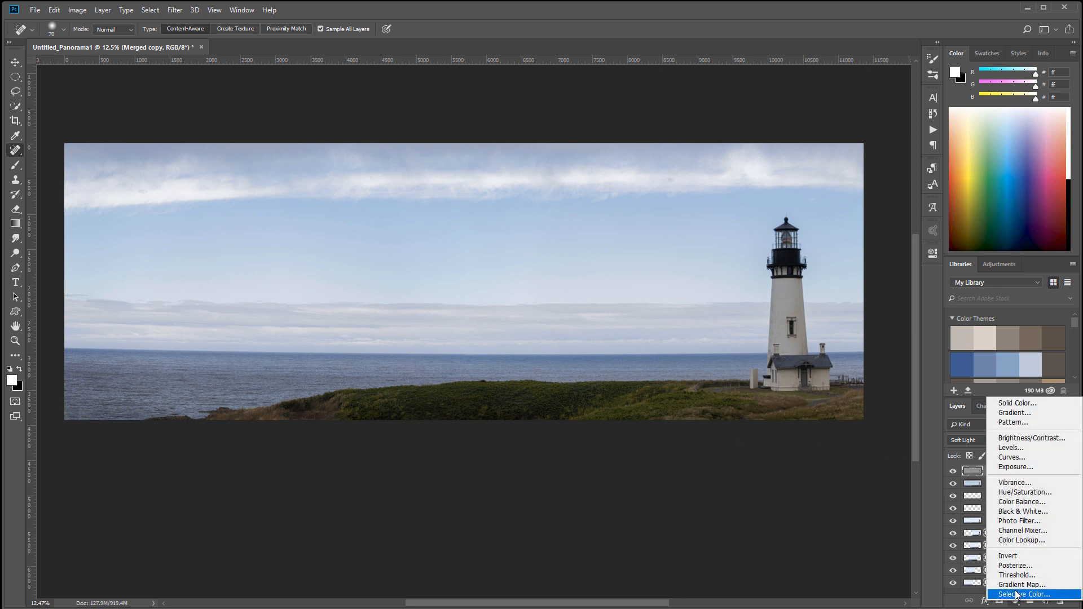
pyautogui.click(1021, 457)
pyautogui.click(993, 442)
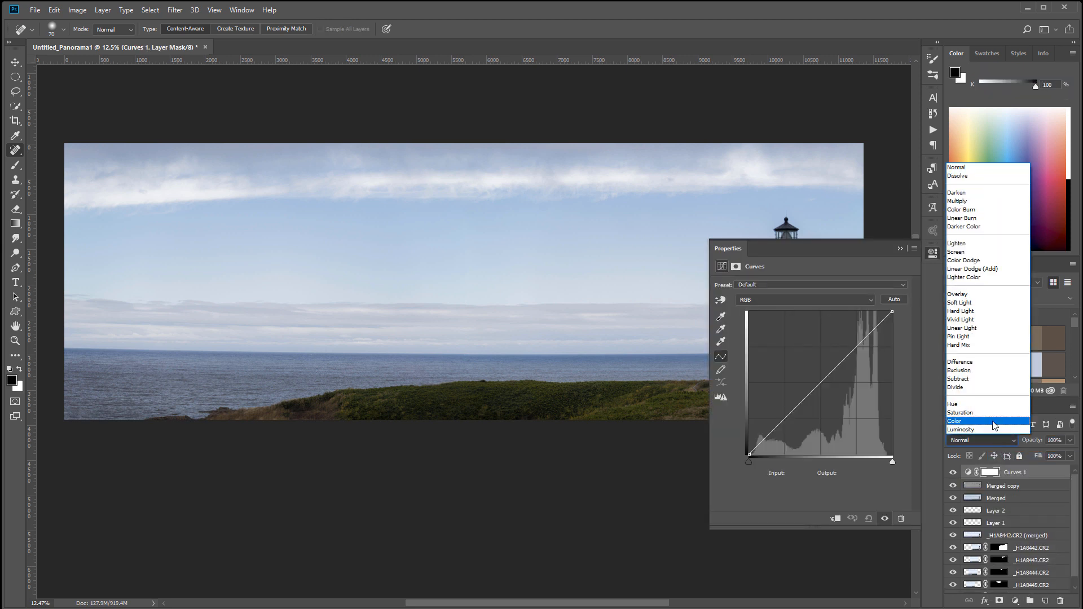
pyautogui.click(993, 420)
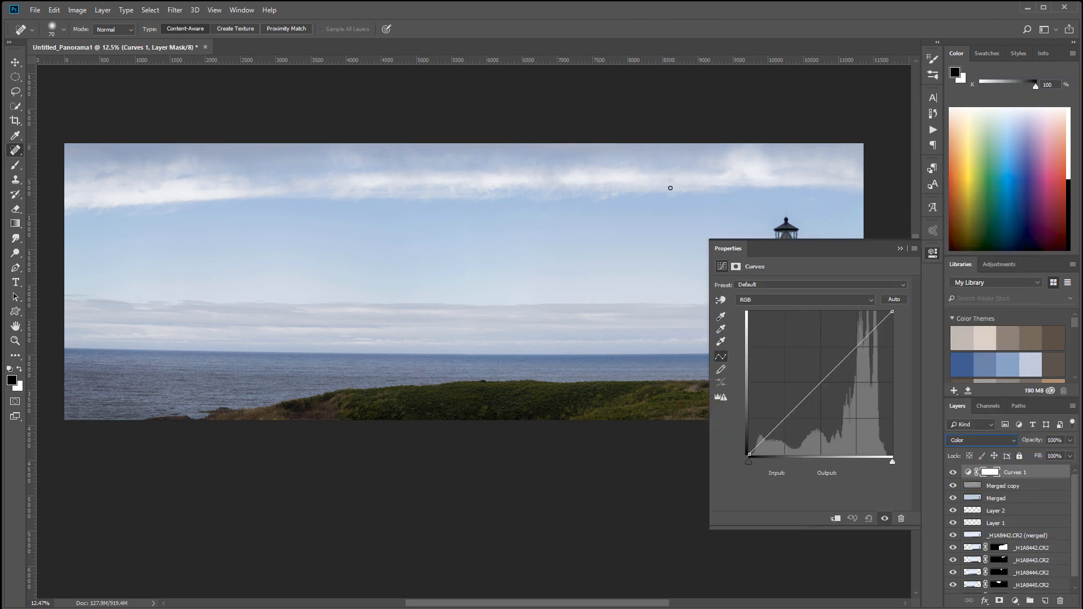
pyautogui.moveTo(568, 314); pyautogui.dragTo(476, 307)
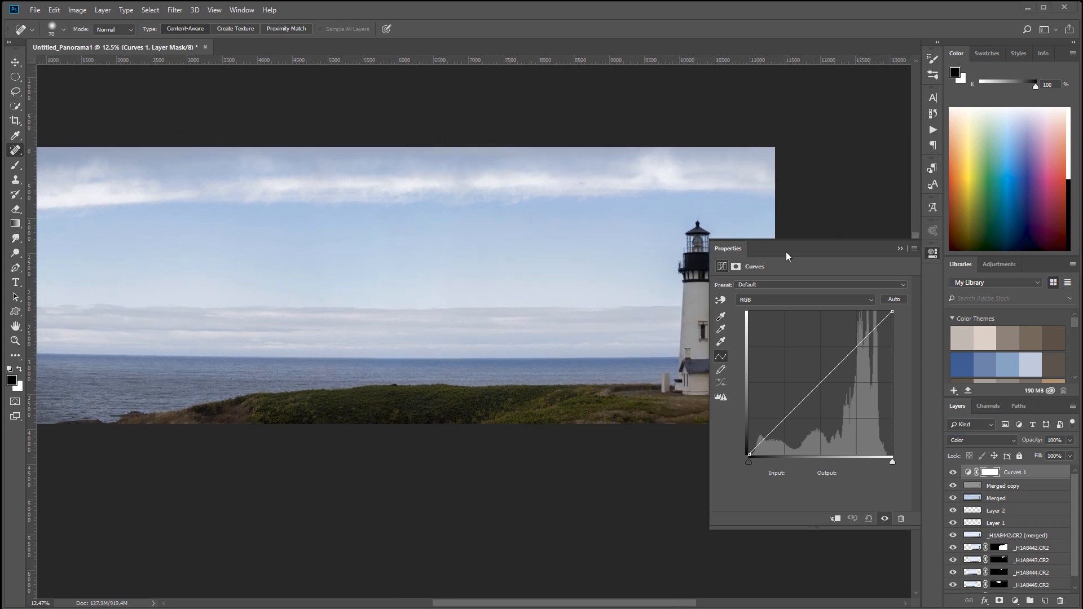
# In the Curves 1 blue channel, raise the black point to output 24 and place a midtone point at input 139, output 124.
pyautogui.click(748, 300)
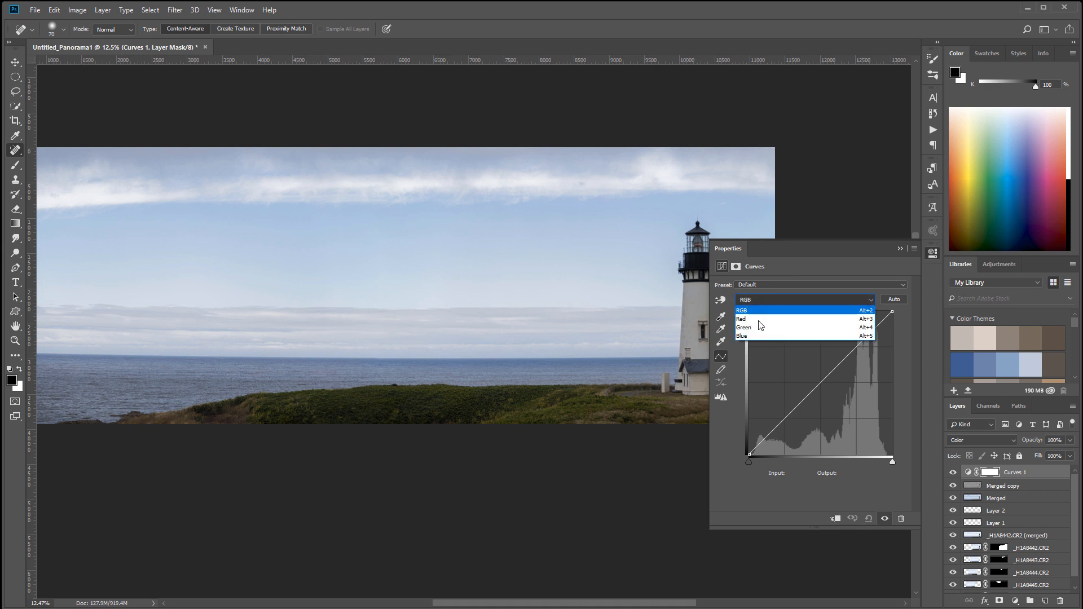
pyautogui.click(760, 336)
pyautogui.moveTo(749, 454); pyautogui.dragTo(733, 441)
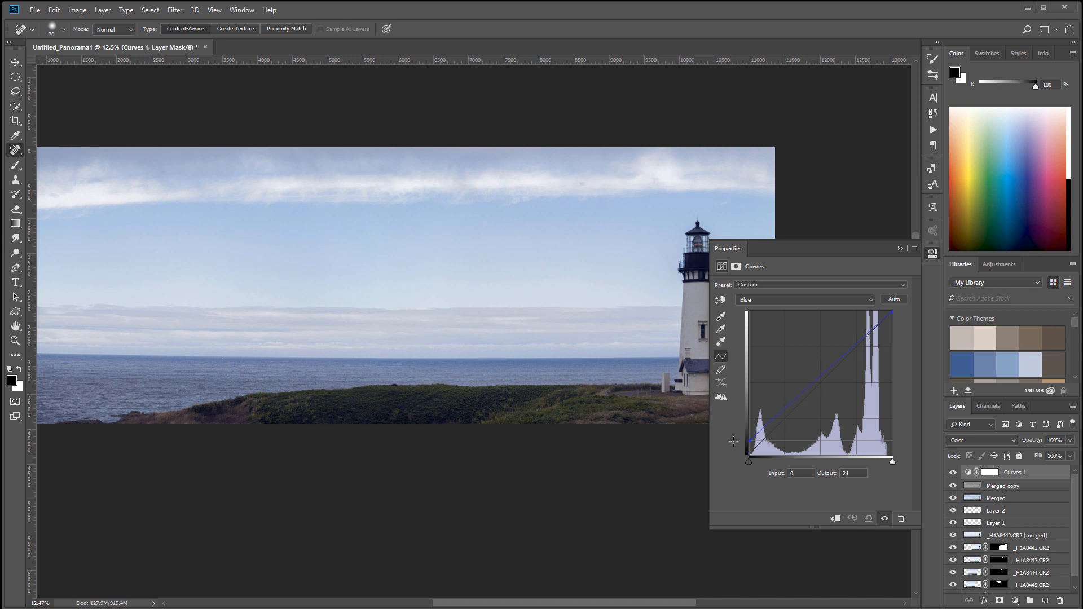
pyautogui.click(829, 382)
pyautogui.moveTo(832, 383); pyautogui.dragTo(828, 384)
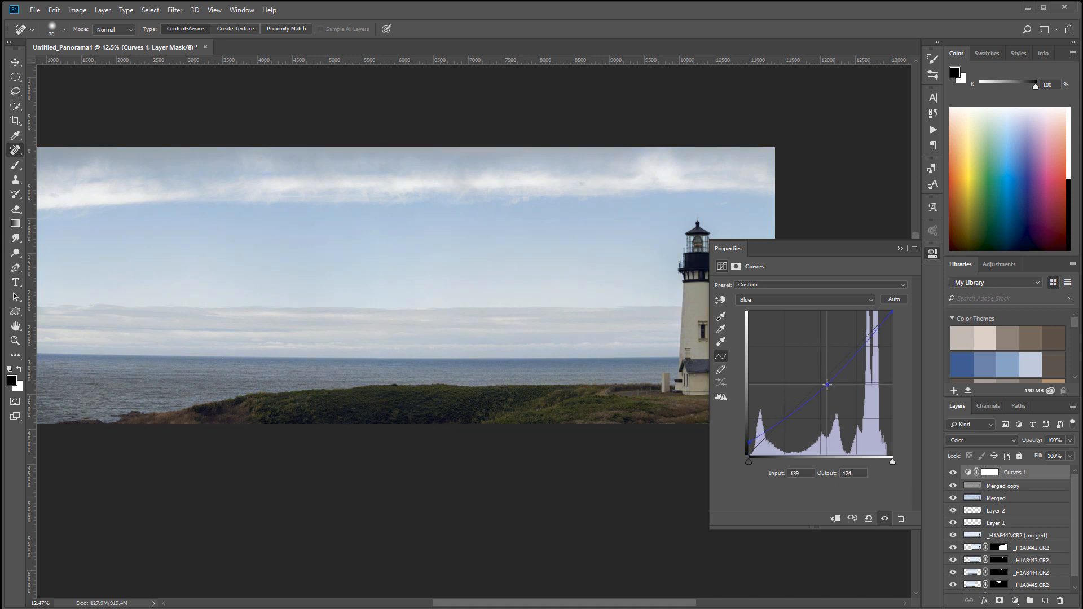
# In the red channel, shift the black point slightly inward and anchor the midtones at input 105, output 103.
pyautogui.click(780, 299)
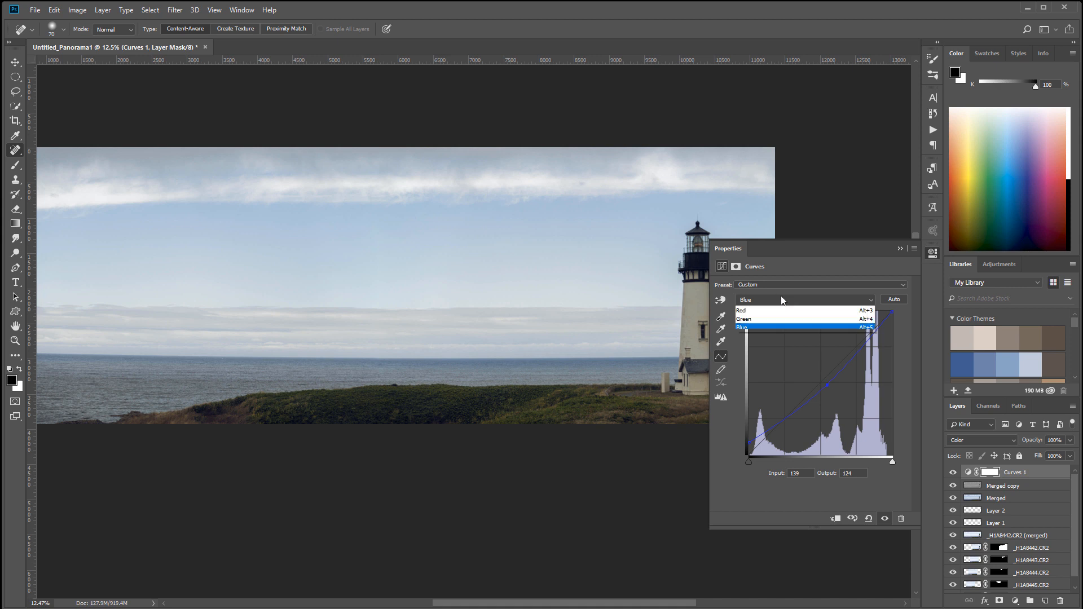
pyautogui.click(779, 311)
pyautogui.moveTo(749, 455); pyautogui.dragTo(758, 481)
pyautogui.click(809, 398)
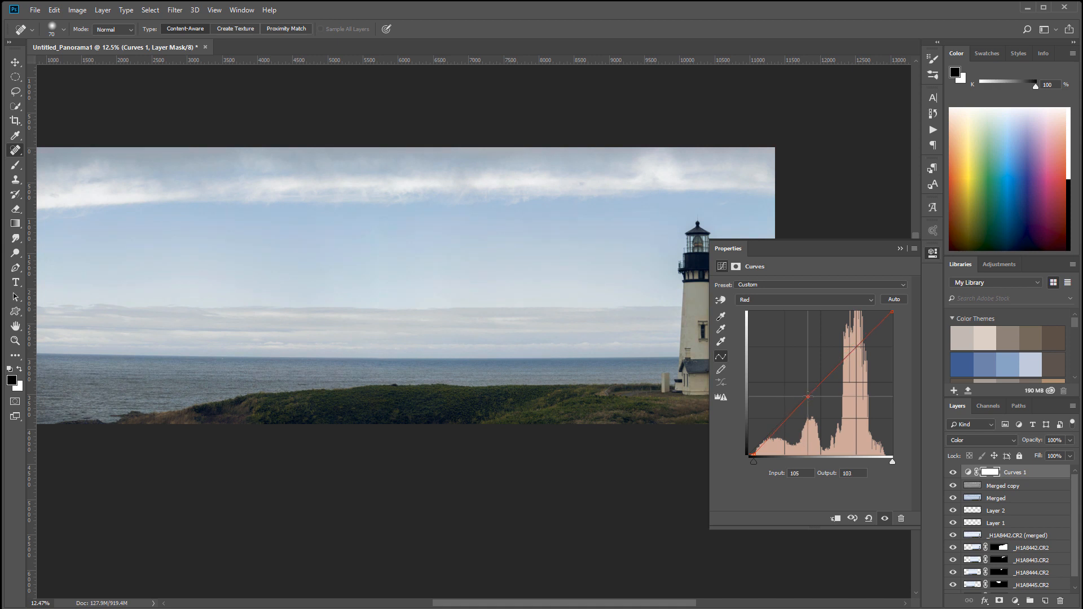
# In the green channel, anchor the midtones at input 116, output 116, and close the curve settings.
pyautogui.click(811, 300)
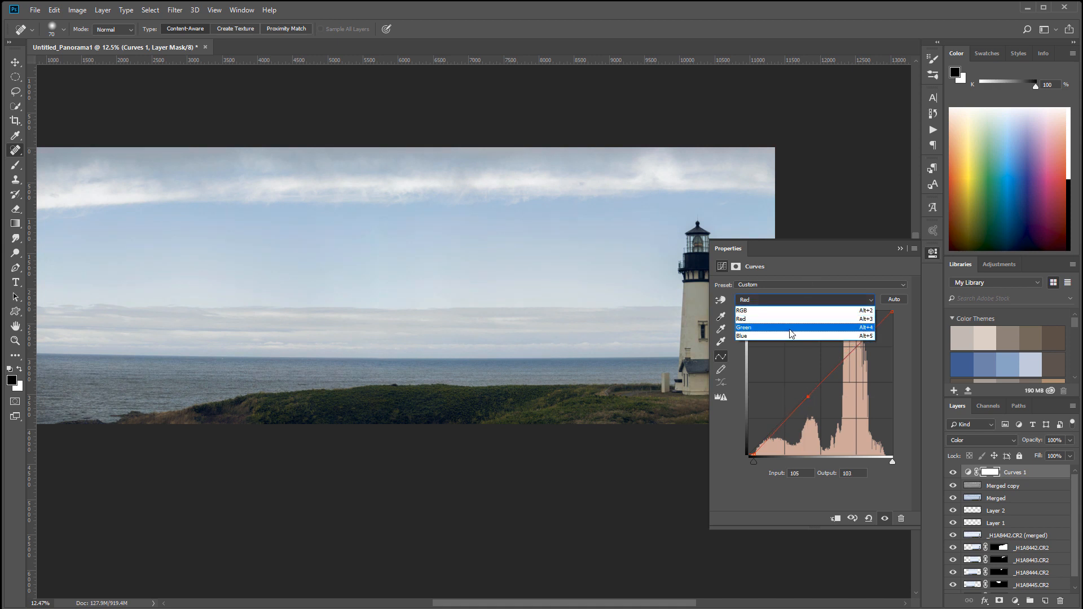
pyautogui.click(801, 319)
pyautogui.moveTo(810, 390)
pyautogui.mouseDown()
pyautogui.moveTo(803, 384)
pyautogui.moveTo(816, 376)
pyautogui.moveTo(814, 389)
pyautogui.mouseUp()
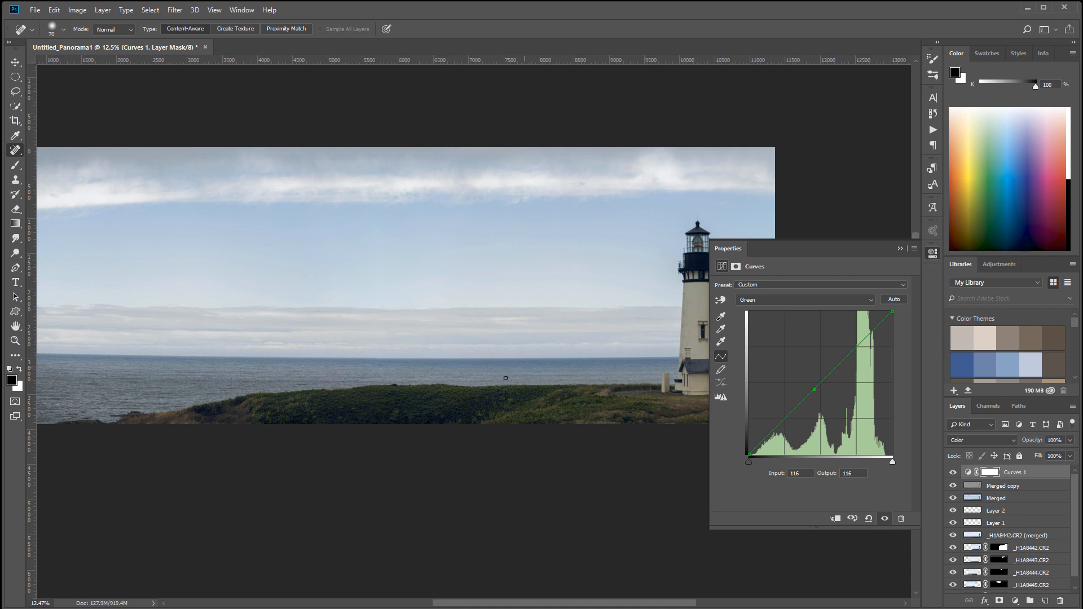
pyautogui.moveTo(378, 384)
pyautogui.mouseDown()
pyautogui.moveTo(571, 346)
pyautogui.moveTo(530, 380)
pyautogui.moveTo(542, 387)
pyautogui.moveTo(497, 411)
pyautogui.mouseUp()
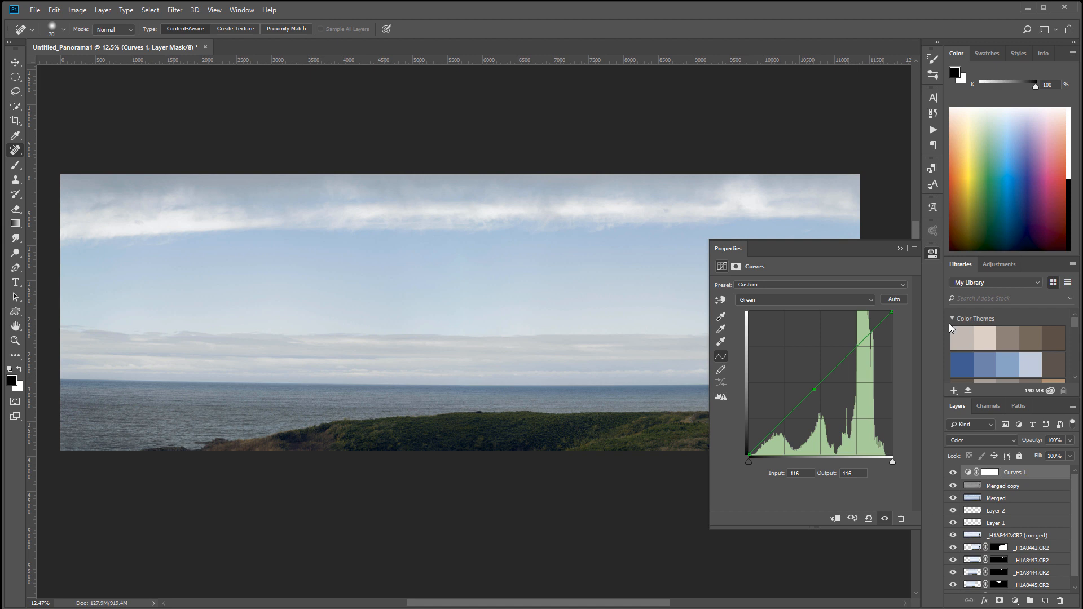
pyautogui.click(934, 253)
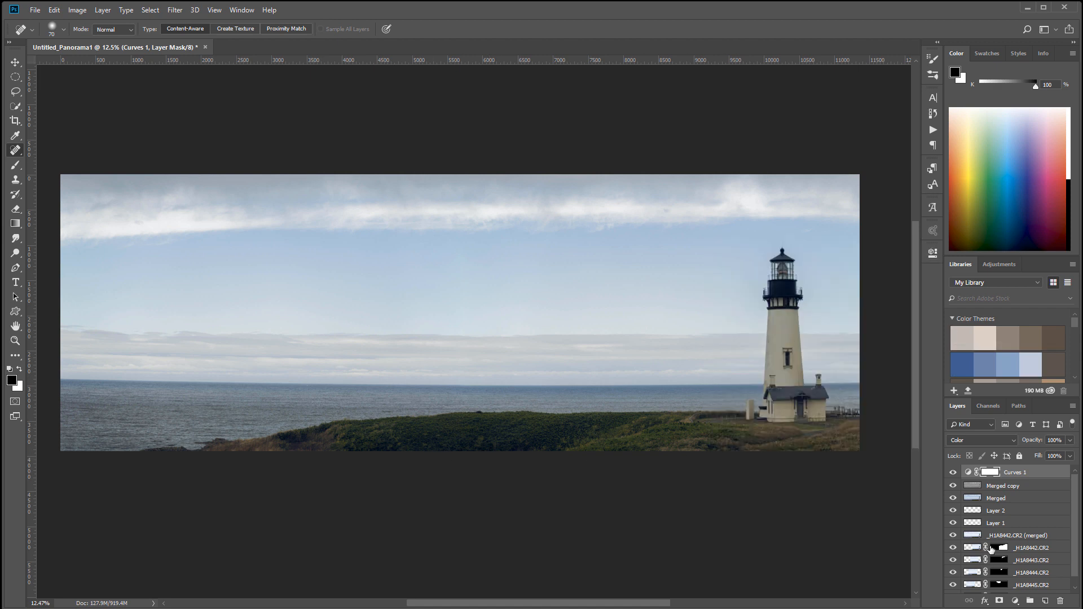
# Add a second Curves adjustment layer on top and set its blend mode to Luminosity.
pyautogui.click(1015, 601)
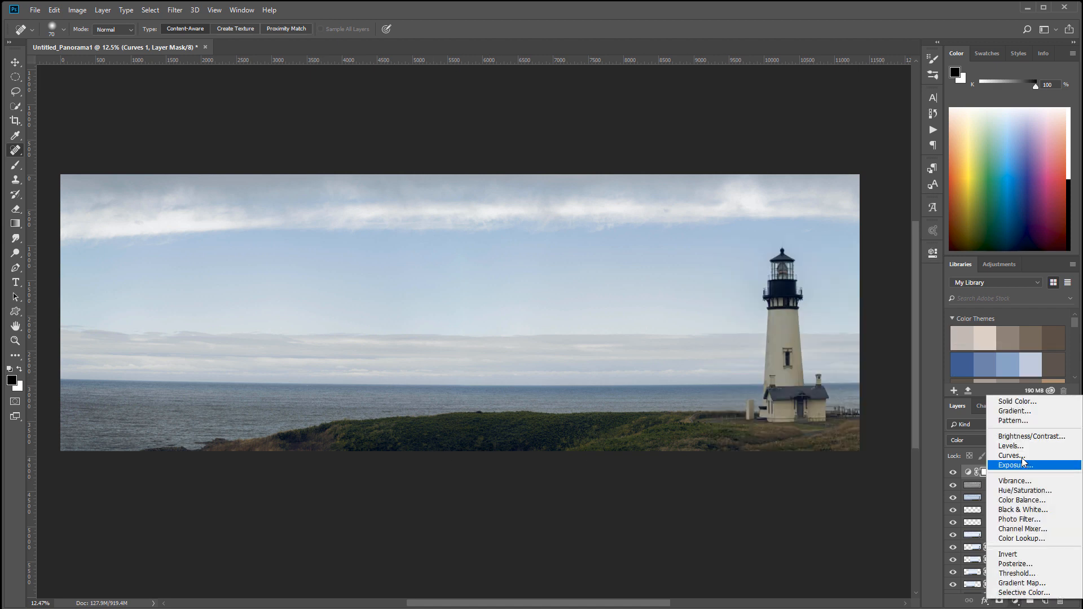
pyautogui.click(1012, 455)
pyautogui.click(997, 438)
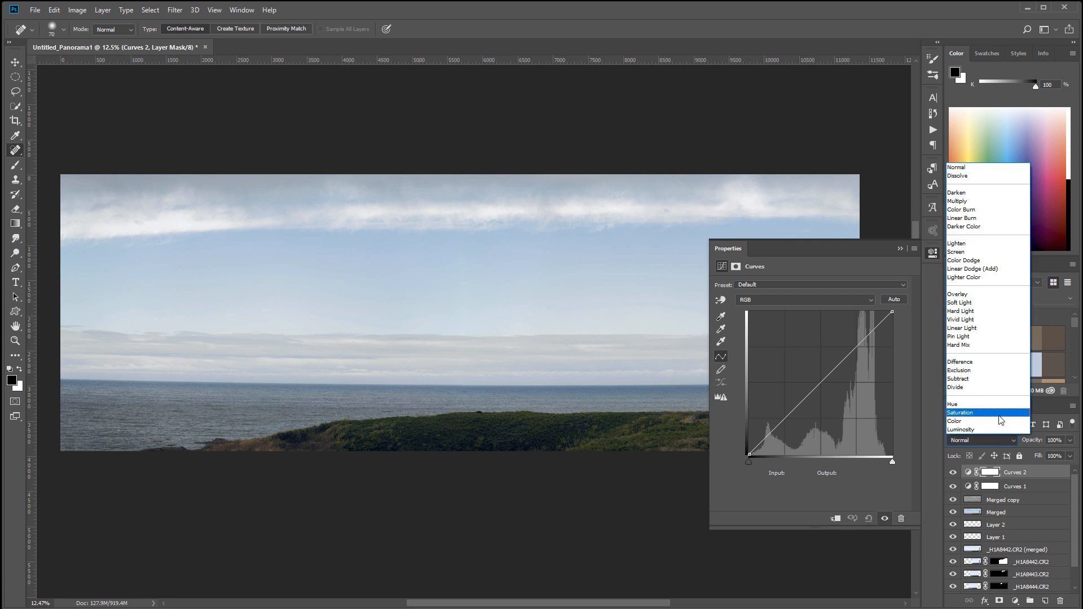
pyautogui.click(996, 429)
# Rename the Curves 1 layer as Color and the Curves 2 layer as Lumin.
pyautogui.doubleClick(1020, 487)
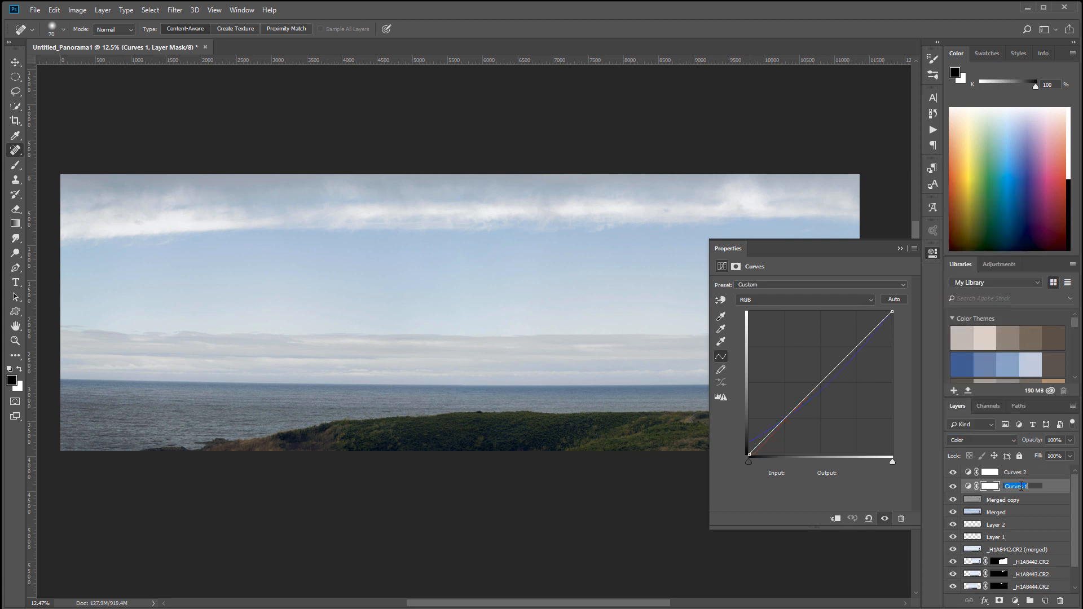
pyautogui.write('Color')
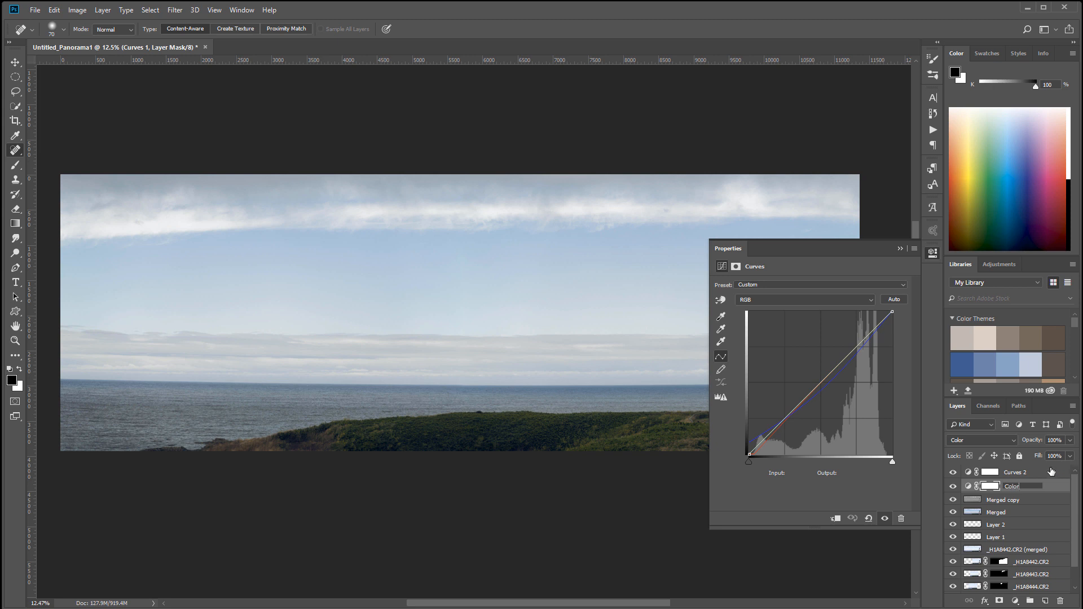
pyautogui.doubleClick(1016, 471)
pyautogui.write('Lumin')
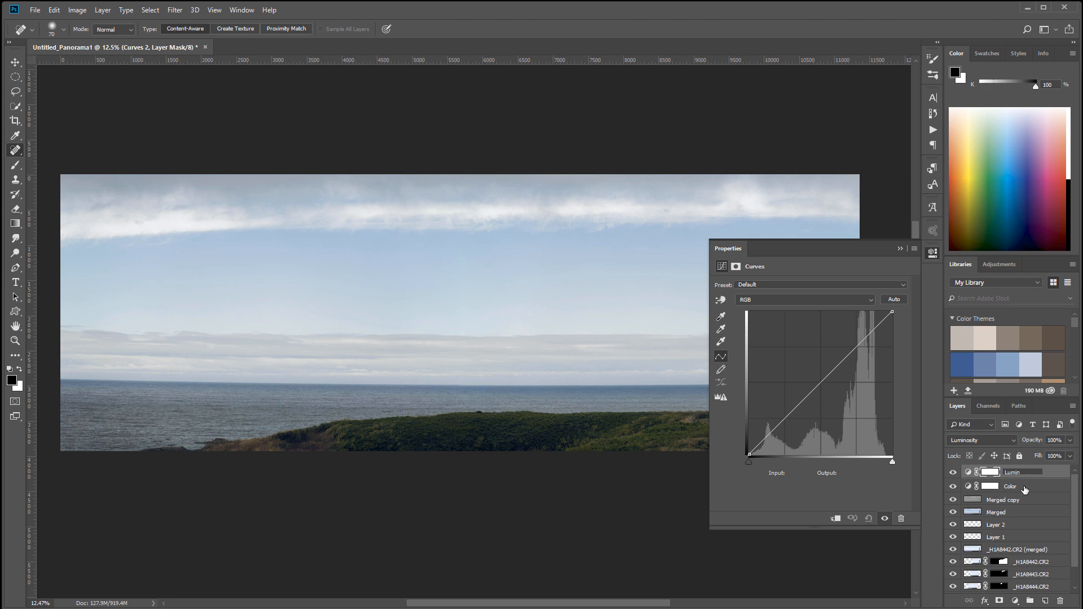
pyautogui.press('Return')
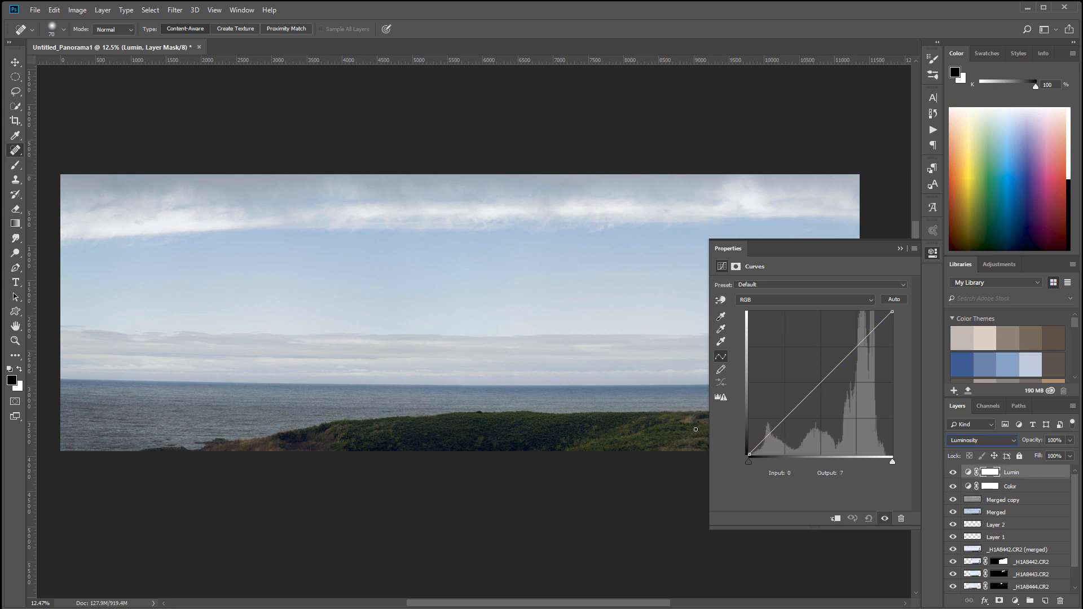
# Try a strongly flattened Lumin curve by raising the black point to output 41 and lowering the white point.
pyautogui.moveTo(646, 405); pyautogui.dragTo(527, 392)
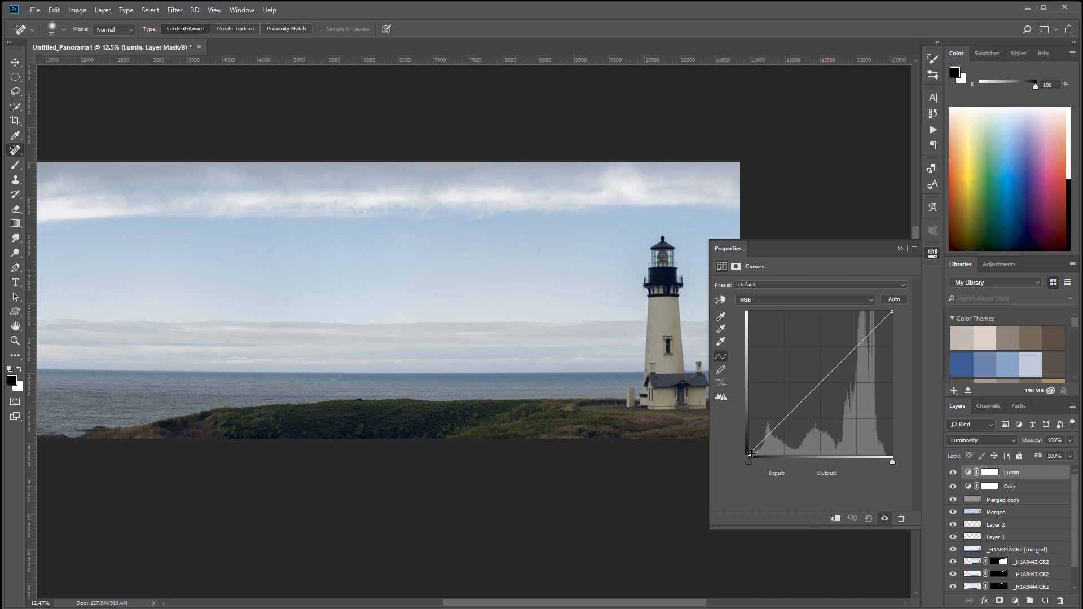
pyautogui.moveTo(749, 454); pyautogui.dragTo(733, 448)
pyautogui.moveTo(893, 310); pyautogui.dragTo(898, 329)
pyautogui.moveTo(744, 445); pyautogui.dragTo(745, 431)
pyautogui.moveTo(242, 397)
pyautogui.mouseDown()
pyautogui.moveTo(446, 396)
pyautogui.moveTo(295, 398)
pyautogui.moveTo(305, 401)
pyautogui.moveTo(243, 390)
pyautogui.moveTo(251, 387)
pyautogui.mouseUp()
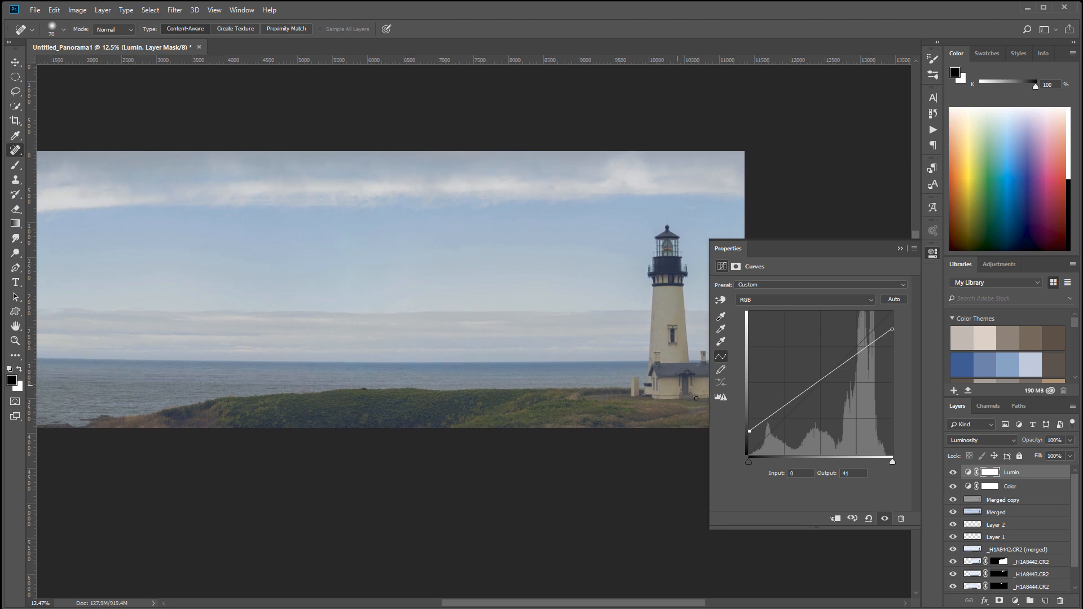
# Set the Lumin curve's black point to output 14 and white point to output 245, with no midtone point, and close the settings.
pyautogui.moveTo(751, 432); pyautogui.dragTo(741, 447)
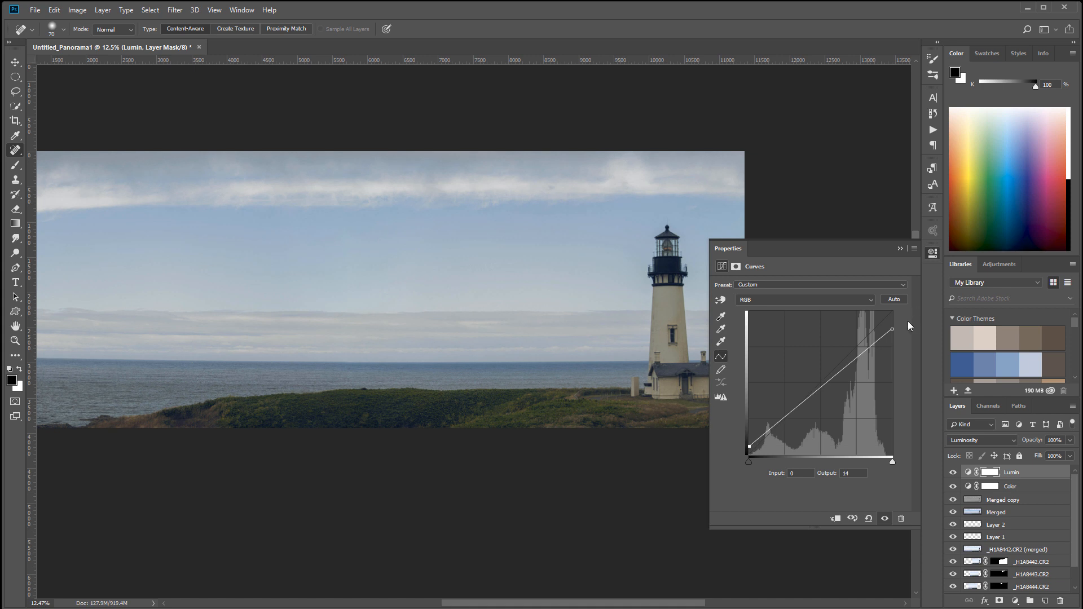
pyautogui.moveTo(892, 329); pyautogui.dragTo(897, 315)
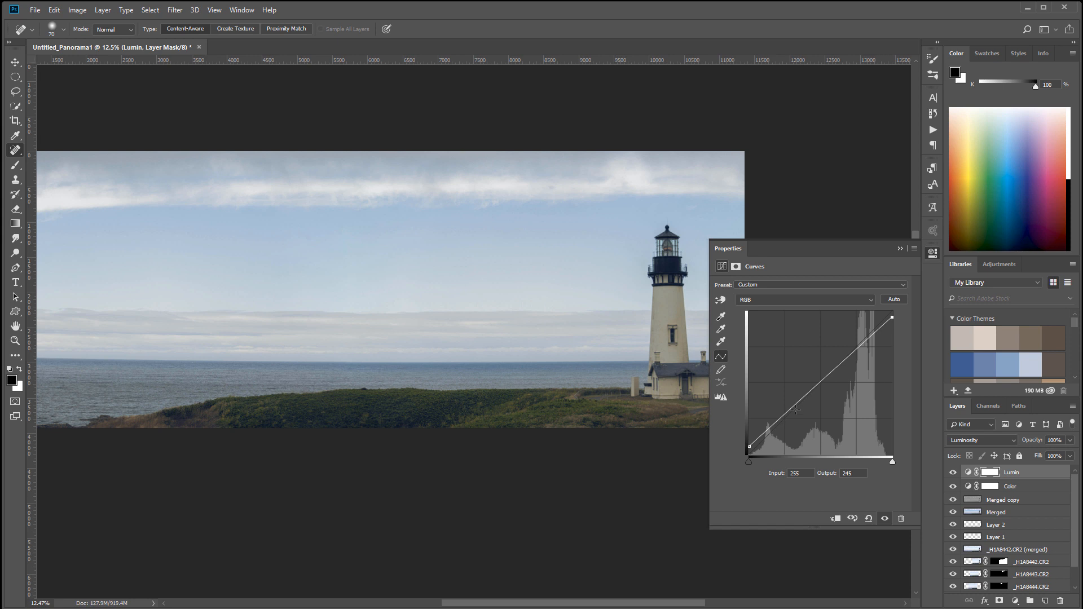
pyautogui.moveTo(812, 390)
pyautogui.mouseDown()
pyautogui.moveTo(797, 384)
pyautogui.moveTo(807, 393)
pyautogui.mouseUp()
pyautogui.press('Delete')
pyautogui.moveTo(321, 357); pyautogui.dragTo(333, 383)
pyautogui.scroll(-5, 448, 348)
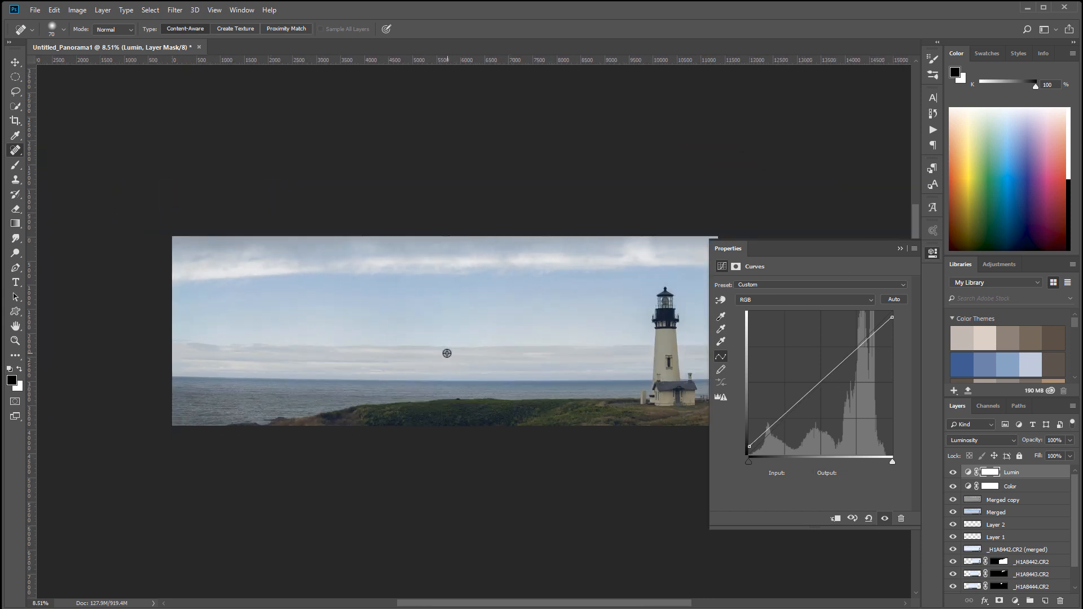
pyautogui.moveTo(542, 367); pyautogui.dragTo(459, 363)
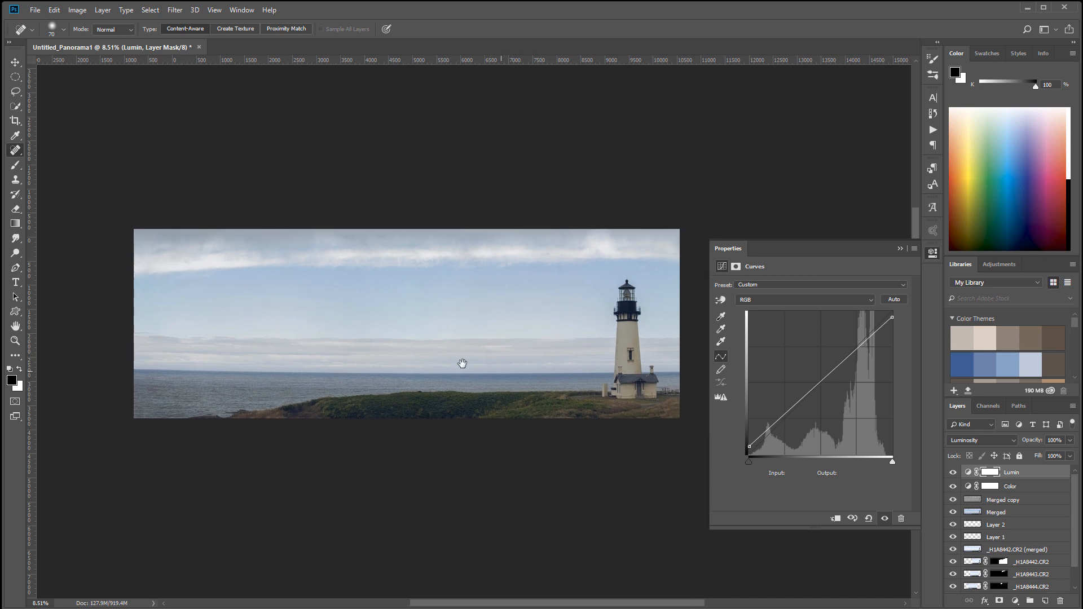
pyautogui.click(932, 253)
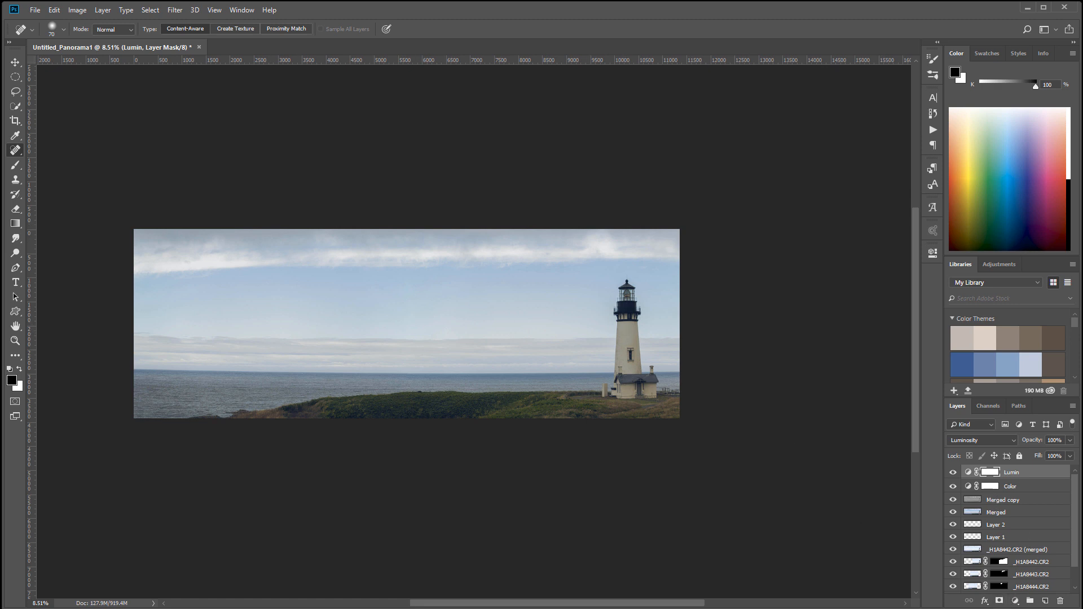
# Add a third Curves adjustment layer on top and rename it Vin.
pyautogui.click(1015, 601)
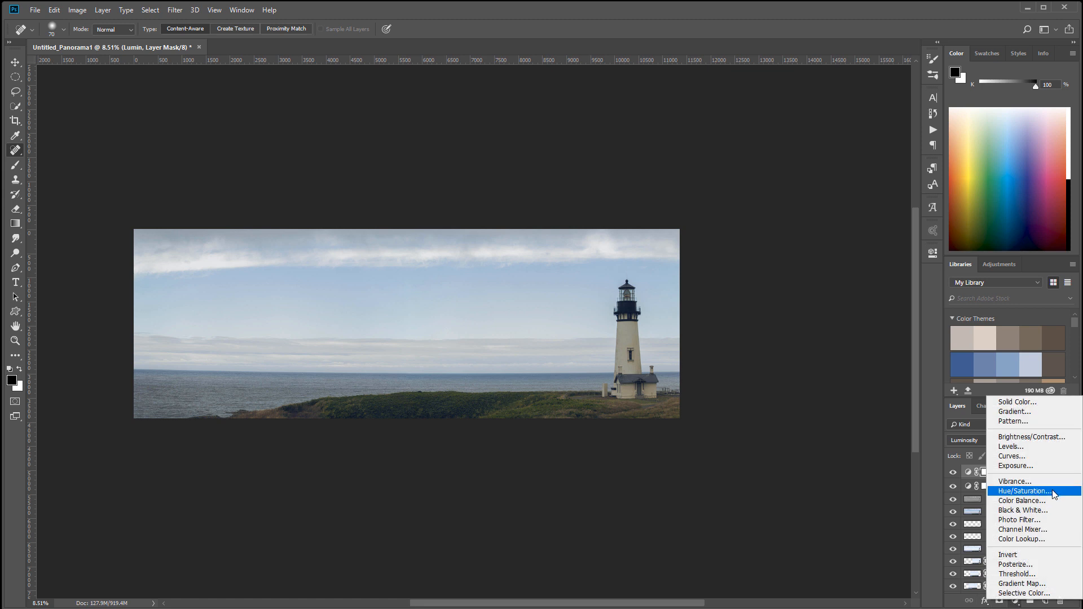
pyautogui.click(1046, 457)
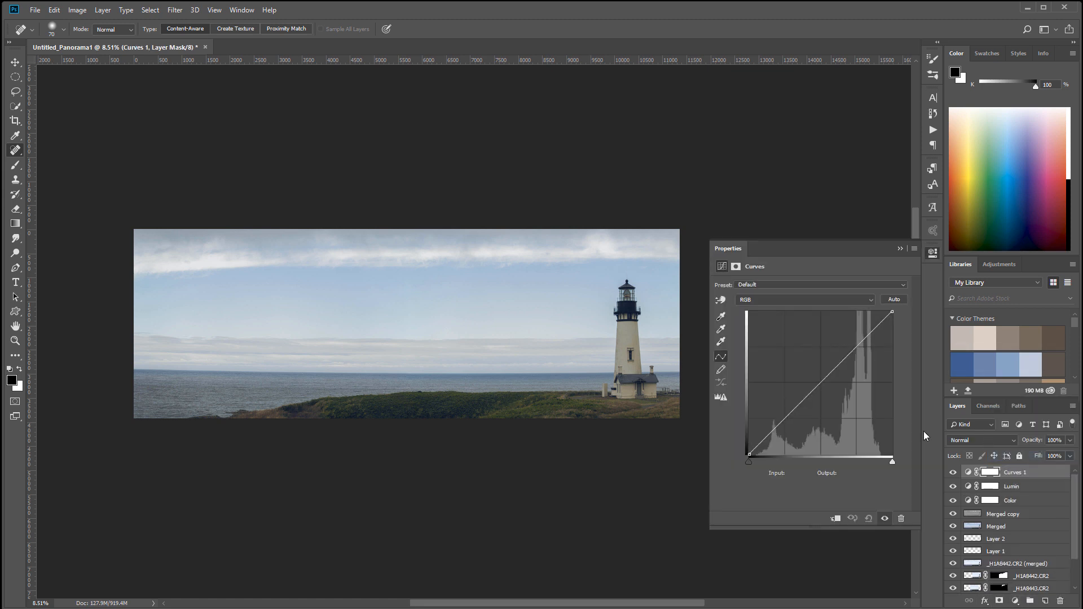
pyautogui.doubleClick(1009, 472)
pyautogui.write('V')
pyautogui.press('Return')
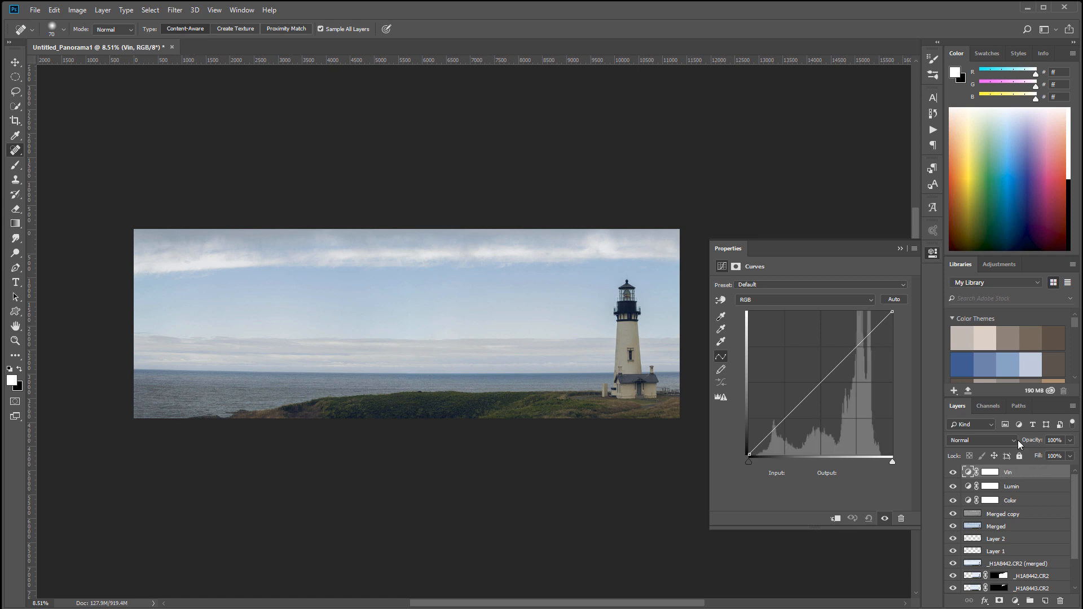
# Pull the Vin curve's white point down to output 0 to turn the whole image black.
pyautogui.click(1018, 440)
pyautogui.click(865, 337)
pyautogui.moveTo(894, 313); pyautogui.dragTo(892, 454)
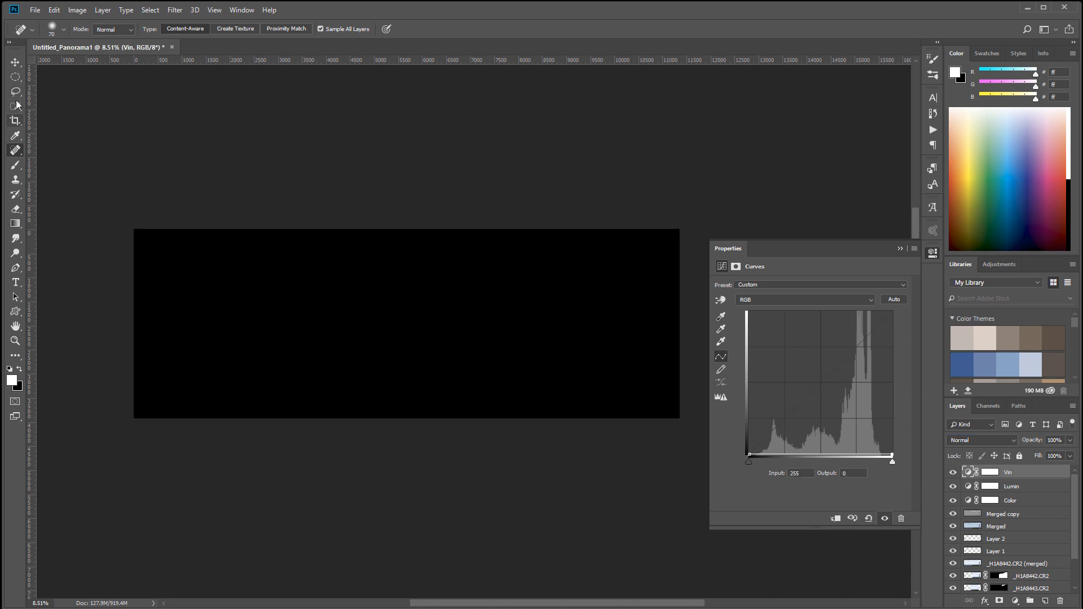
# Make a rectangular selection just inside the image edges, fill it with black on the Vin layer mask, and deselect.
pyautogui.click(15, 77)
pyautogui.click(46, 77)
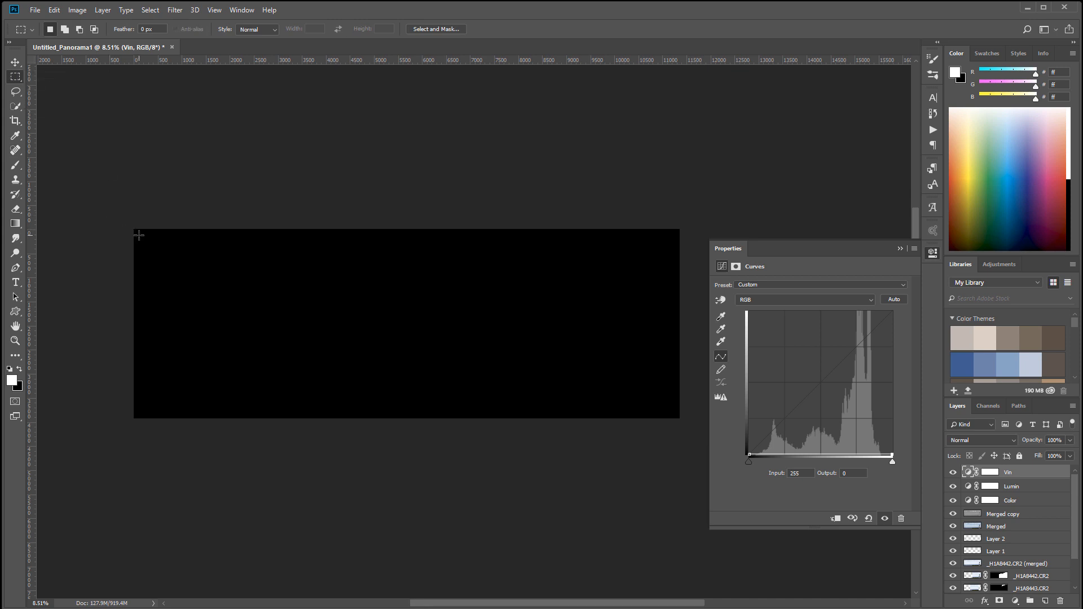
pyautogui.moveTo(184, 277); pyautogui.dragTo(676, 414)
pyautogui.press('x')
pyautogui.hotkey('alt', 'BackSpace')
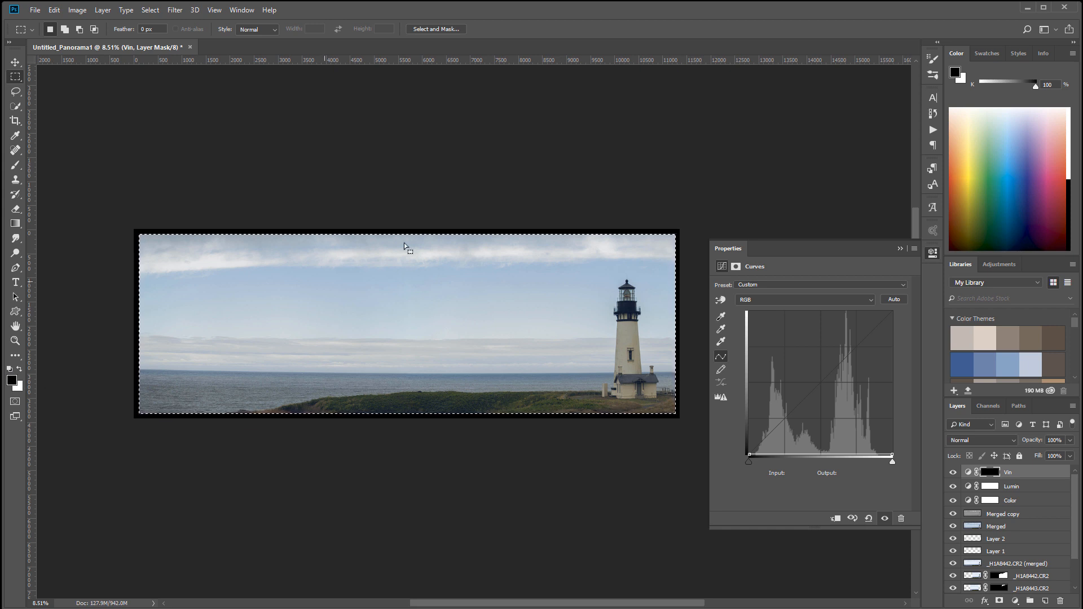
pyautogui.hotkey('ctrl', 'd')
# Feather the Vin layer mask to 313.1 px to soften the black border into a vignette.
pyautogui.click(736, 267)
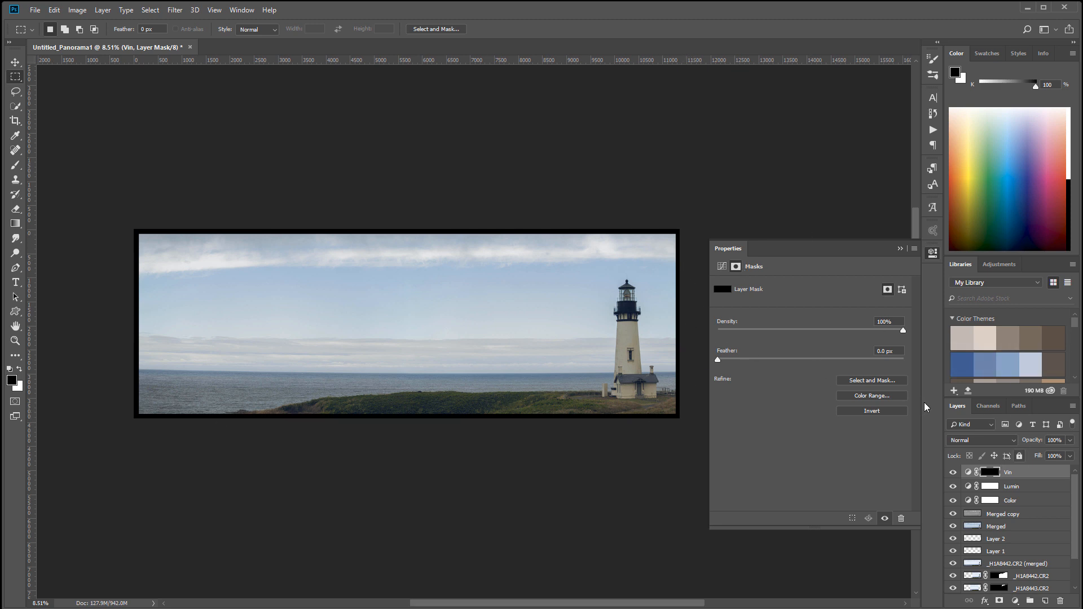
pyautogui.click(719, 360)
pyautogui.moveTo(823, 357); pyautogui.dragTo(878, 361)
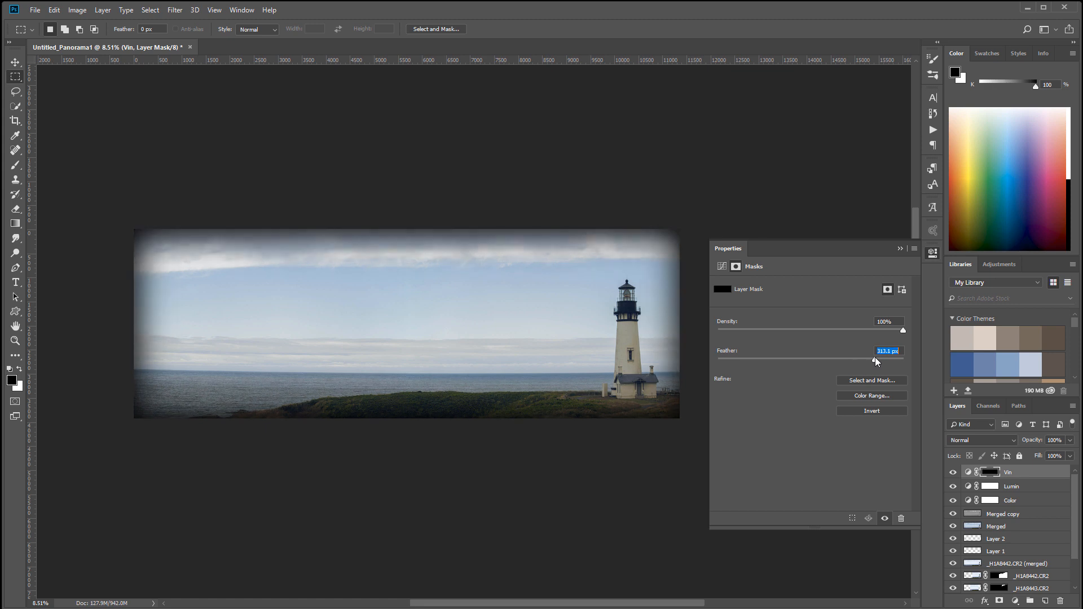
# Set the Vin layer's blend mode to Soft Light and compare the image with and without the vignette.
pyautogui.click(1003, 439)
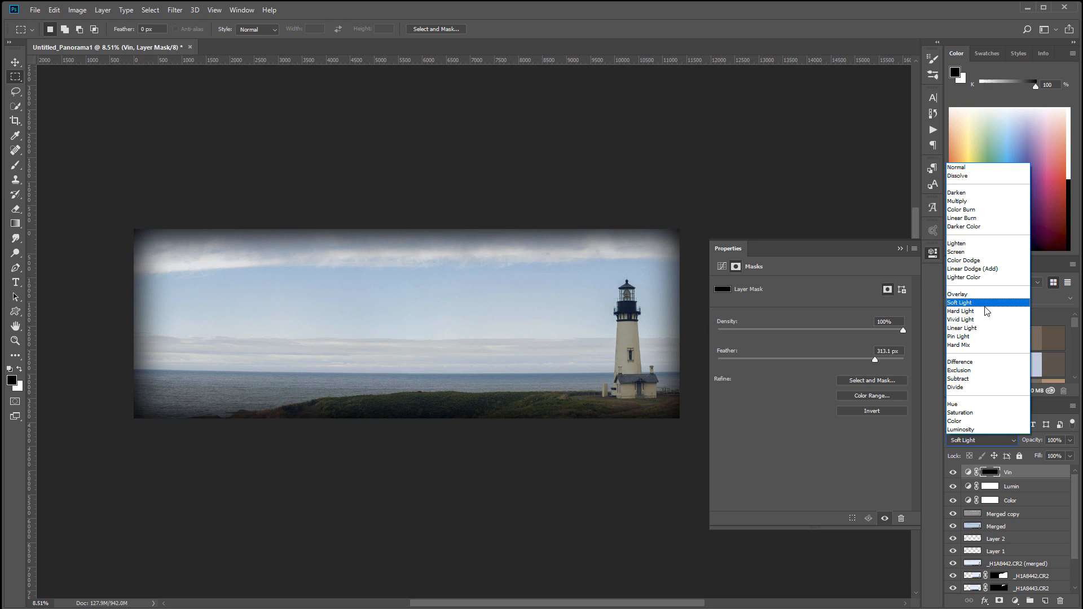
pyautogui.click(989, 311)
pyautogui.click(953, 473)
pyautogui.click(952, 473)
pyautogui.click(952, 473)
pyautogui.click(952, 473)
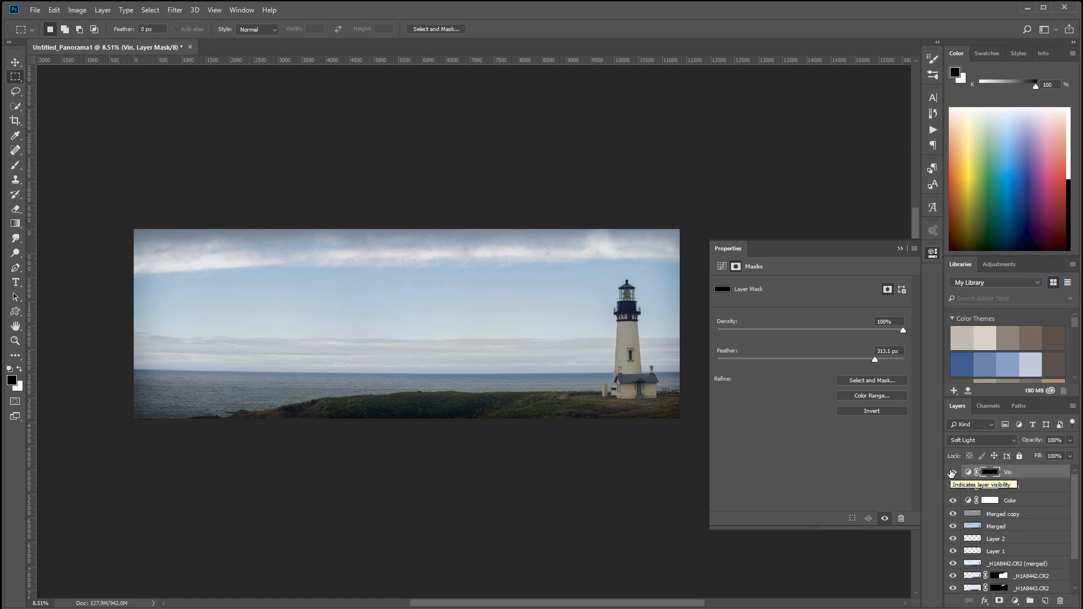
# Try a light vignette by moving the Vin curve's white point to input 4, output 255, and return it to input 255, output 0.
pyautogui.click(721, 267)
pyautogui.moveTo(892, 452); pyautogui.dragTo(752, 312)
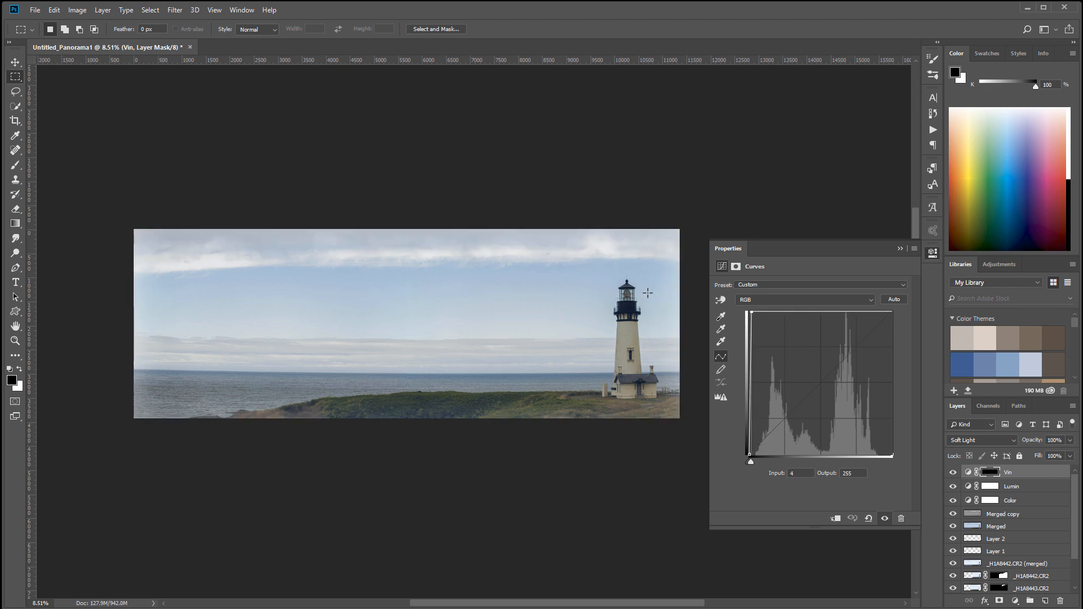
pyautogui.click(952, 473)
pyautogui.click(953, 472)
pyautogui.moveTo(751, 313); pyautogui.dragTo(892, 454)
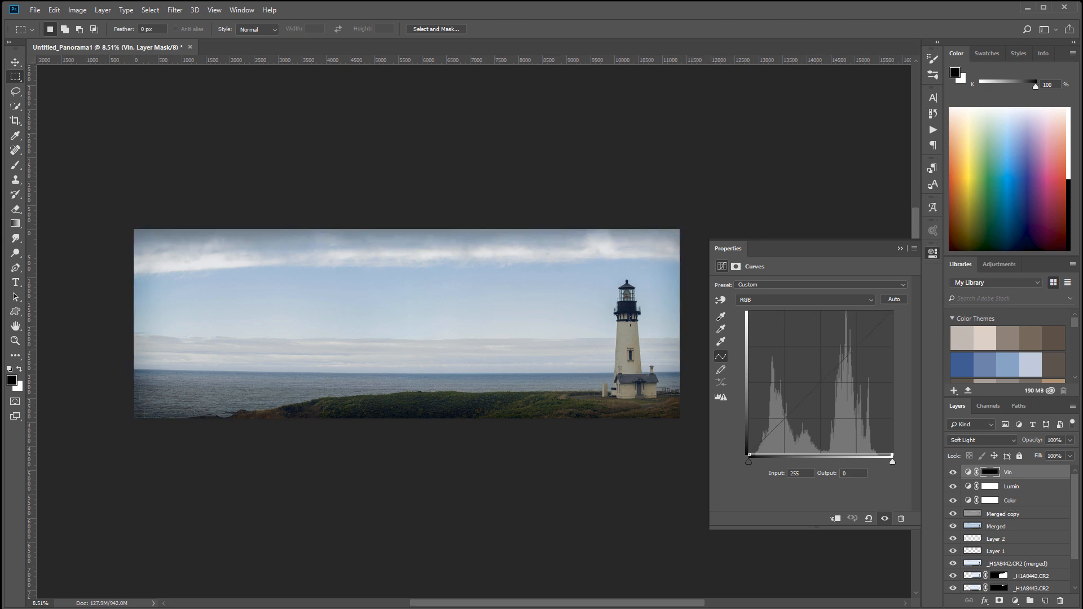
# Try tinting the vignette through the Vin curve's Blue channel, undo it, and return the RGB white point to output 0.
pyautogui.click(807, 300)
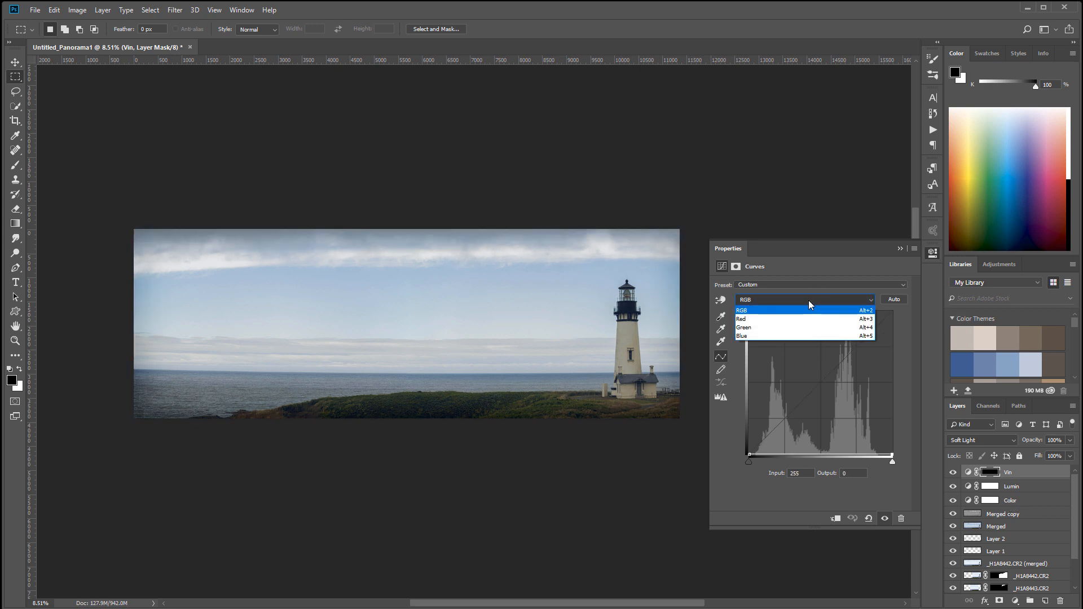
pyautogui.click(896, 436)
pyautogui.moveTo(895, 454); pyautogui.dragTo(893, 312)
pyautogui.click(830, 299)
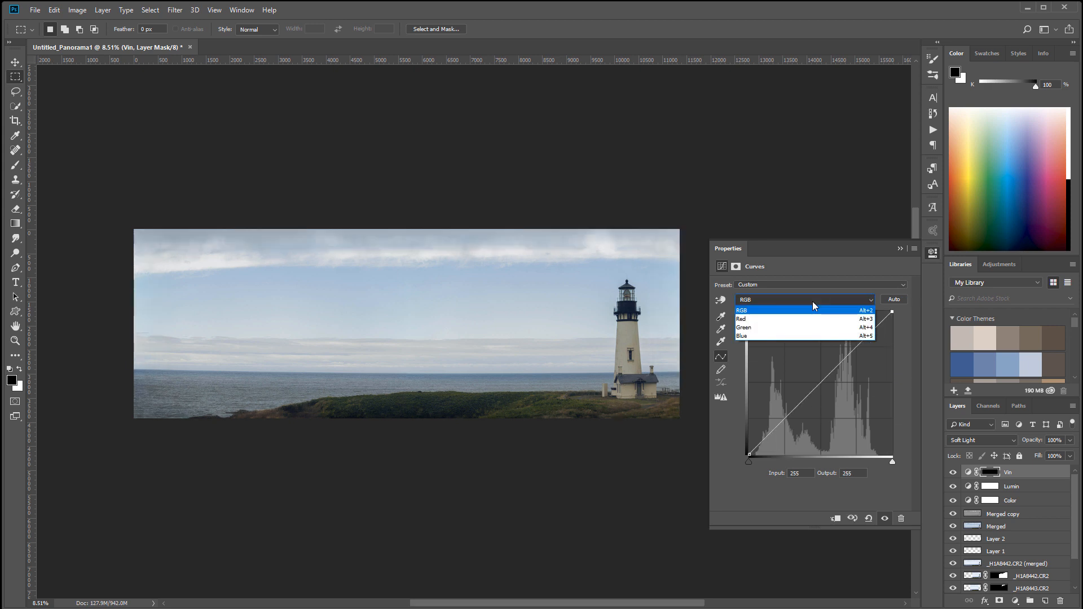
pyautogui.click(750, 337)
pyautogui.moveTo(892, 312); pyautogui.dragTo(938, 485)
pyautogui.hotkey('ctrl', 'z')
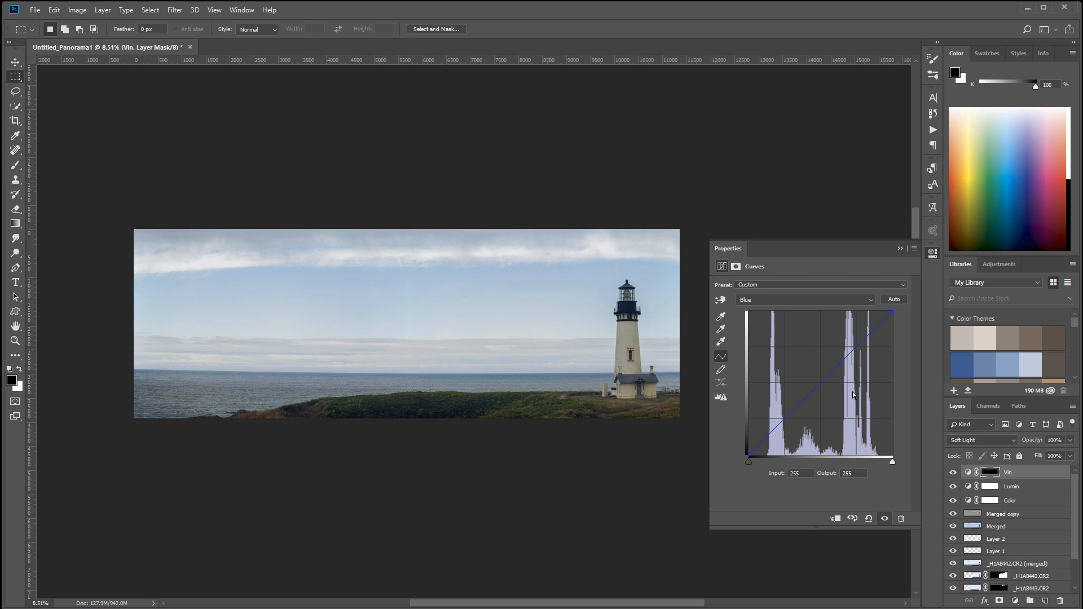
pyautogui.click(825, 297)
pyautogui.click(801, 310)
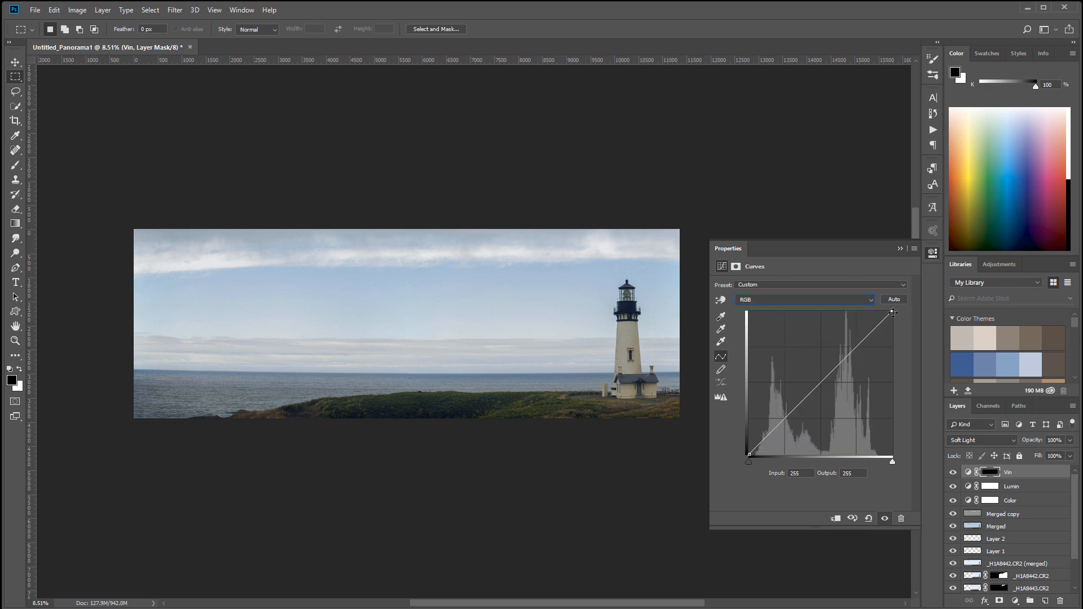
pyautogui.moveTo(893, 313); pyautogui.dragTo(892, 455)
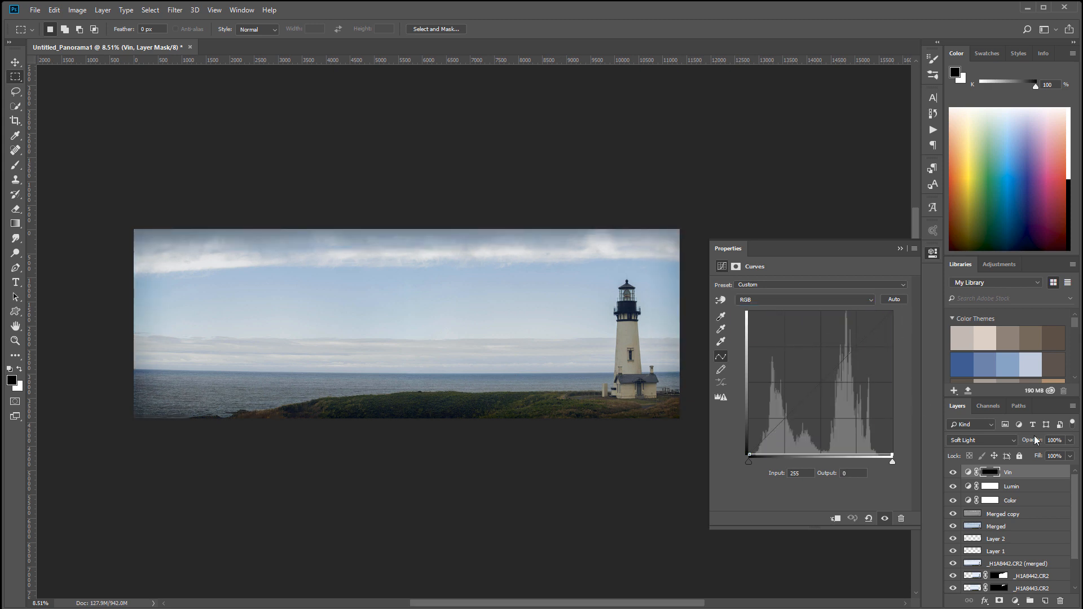
# Reduce the Vin layer's opacity to 36% and close its curve settings.
pyautogui.click(1070, 441)
pyautogui.moveTo(1071, 456); pyautogui.dragTo(1035, 454)
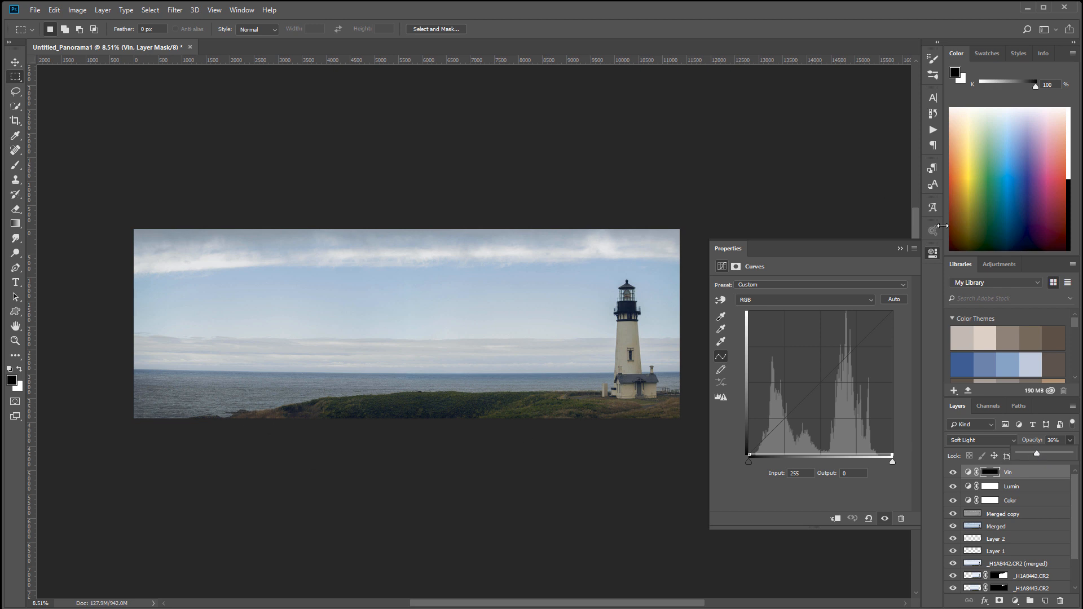
pyautogui.click(933, 254)
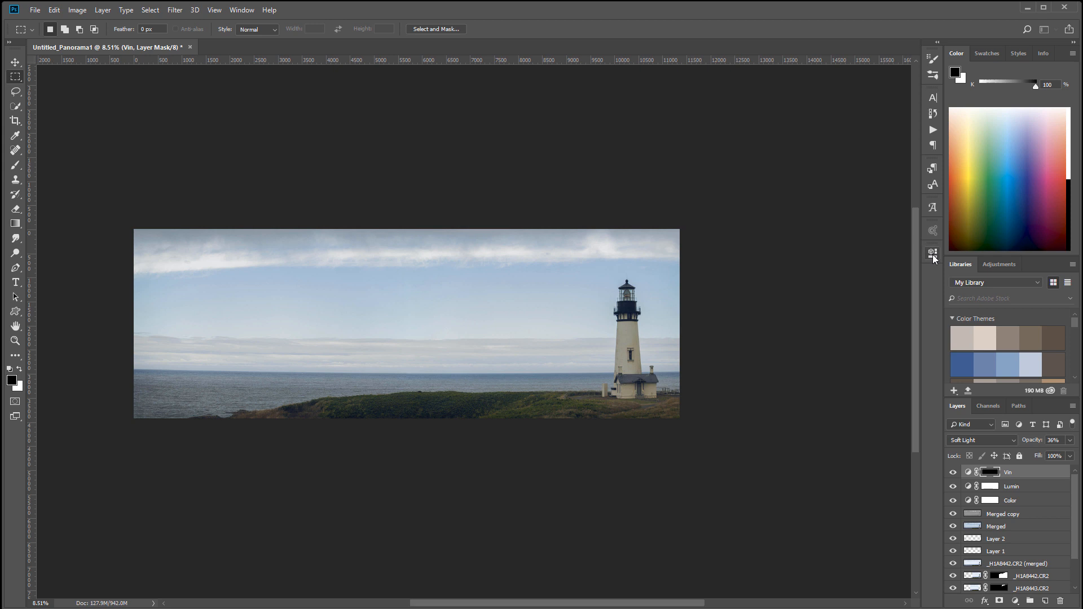
# Examine the lighthouse up close and the whole panorama with the softened vignette.
pyautogui.click(15, 62)
pyautogui.scroll(4, 600, 360)
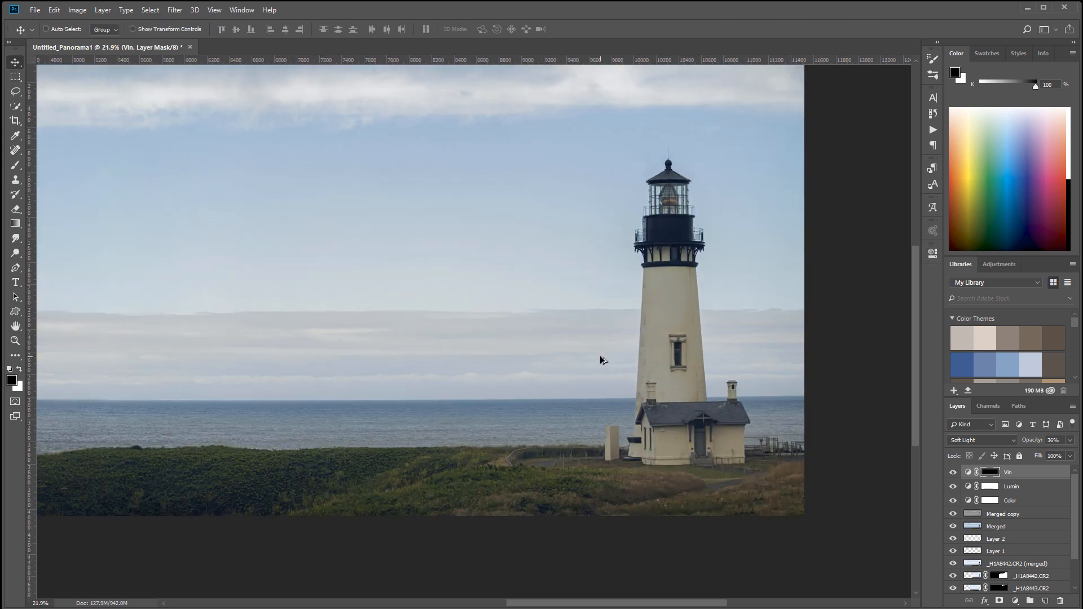
pyautogui.scroll(1, 601, 360)
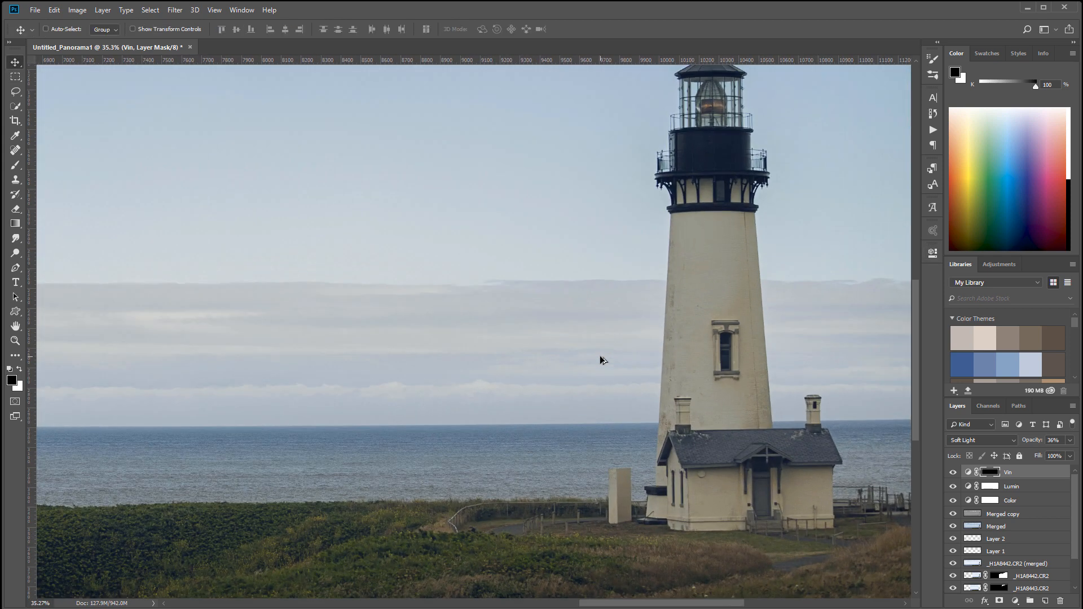
pyautogui.click(13, 342)
pyautogui.doubleClick(13, 342)
pyautogui.moveTo(750, 428); pyautogui.dragTo(587, 212)
pyautogui.moveTo(657, 174); pyautogui.dragTo(612, 531)
pyautogui.moveTo(665, 119); pyautogui.dragTo(555, 347)
pyautogui.moveTo(644, 247); pyautogui.dragTo(559, 345)
pyautogui.moveTo(311, 286); pyautogui.dragTo(441, 314)
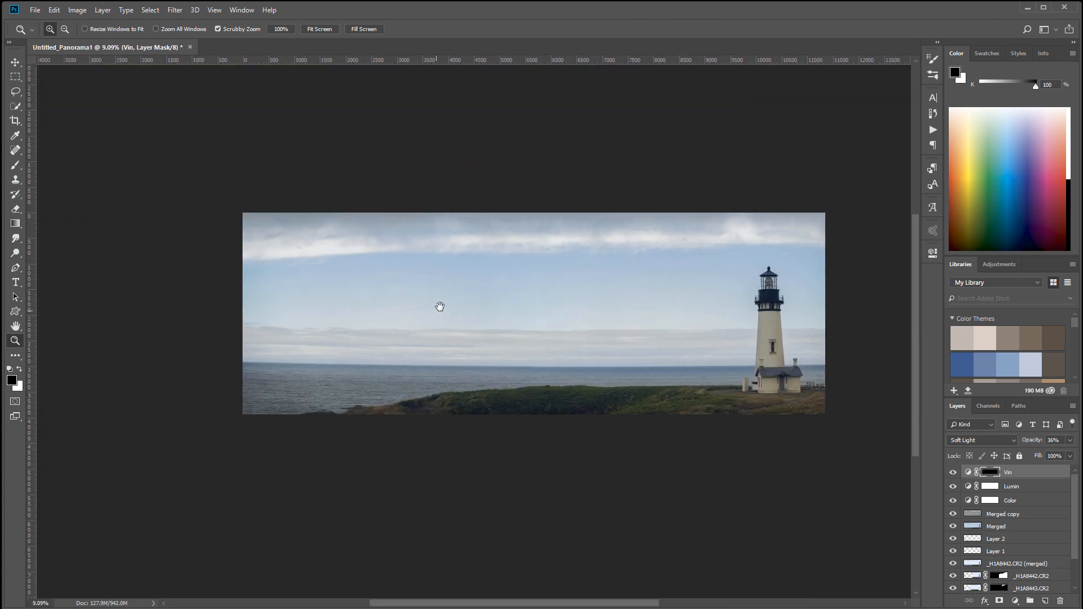
pyautogui.moveTo(517, 302); pyautogui.dragTo(541, 311)
pyautogui.moveTo(689, 310); pyautogui.dragTo(657, 327)
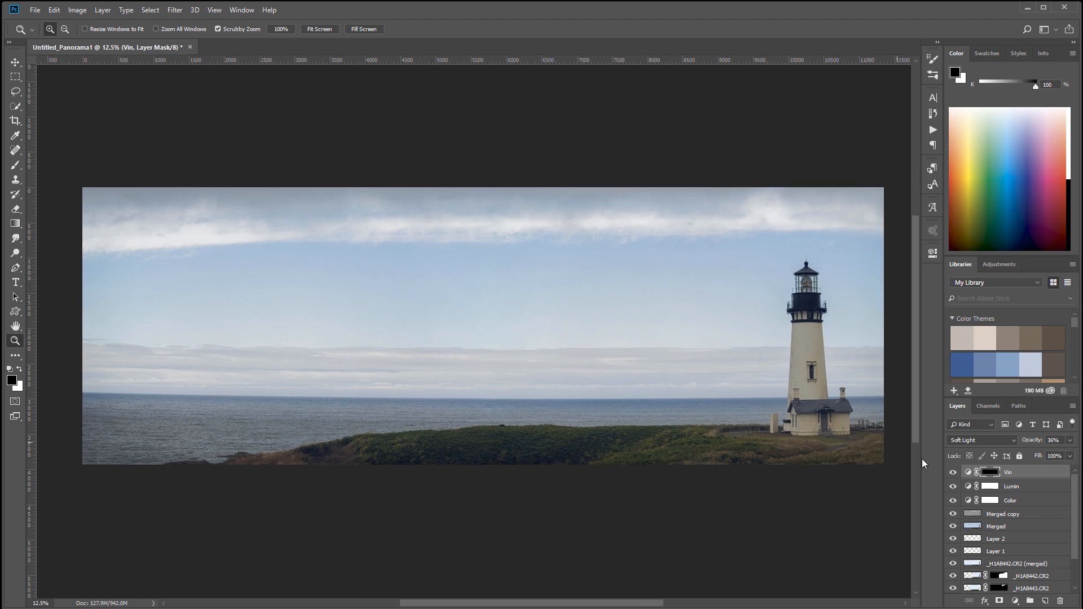
# On the Color layer's Blue curve, pull the midtones down to input 150, output 118, and raise the black point to output 35.
pyautogui.click(1021, 501)
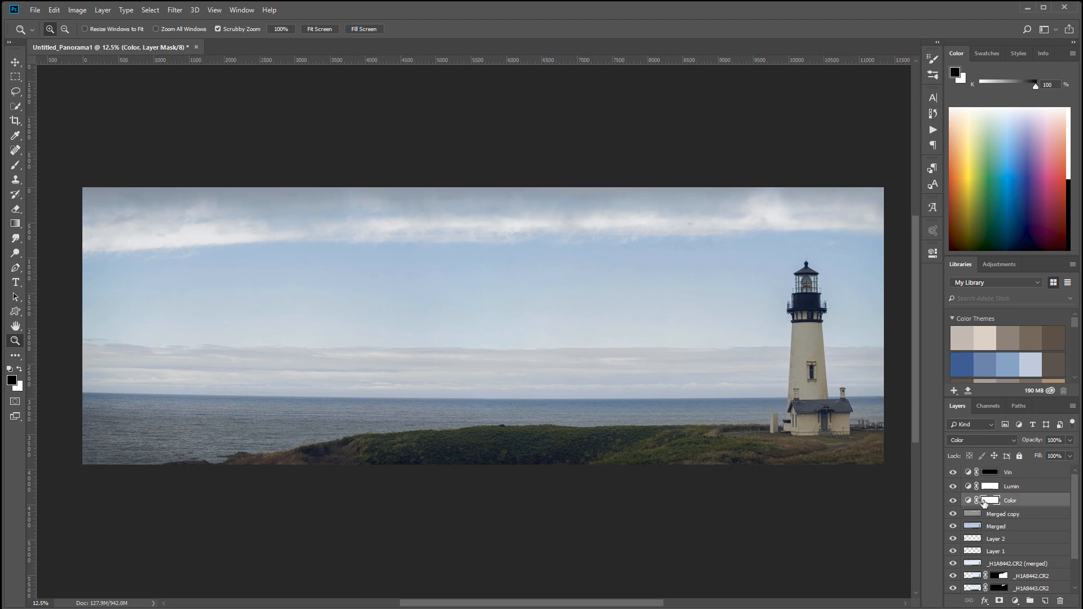
pyautogui.doubleClick(968, 500)
pyautogui.moveTo(615, 323); pyautogui.dragTo(476, 286)
pyautogui.click(789, 304)
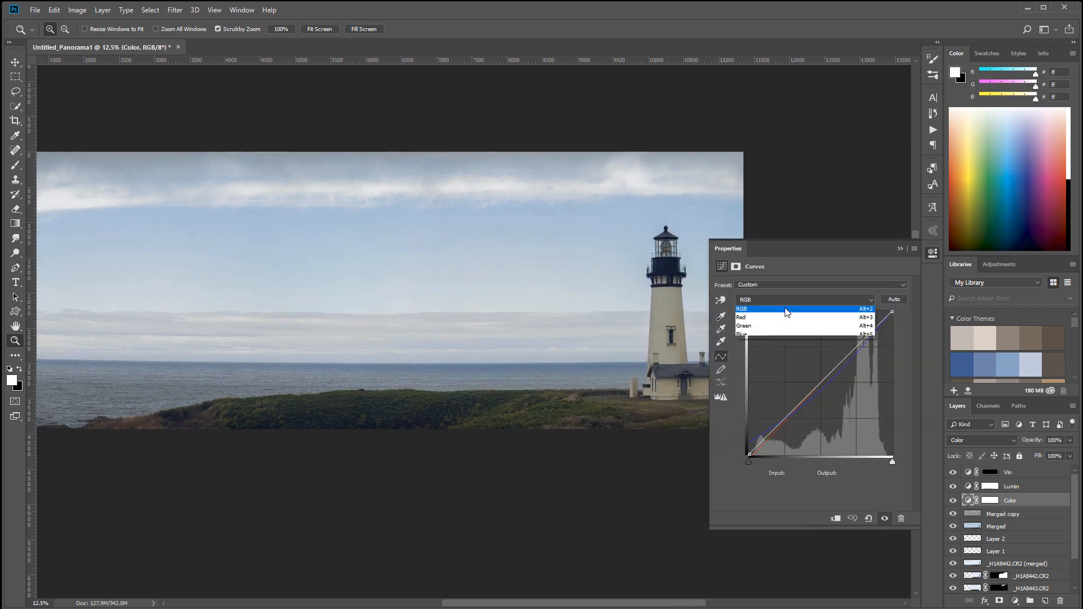
pyautogui.click(773, 336)
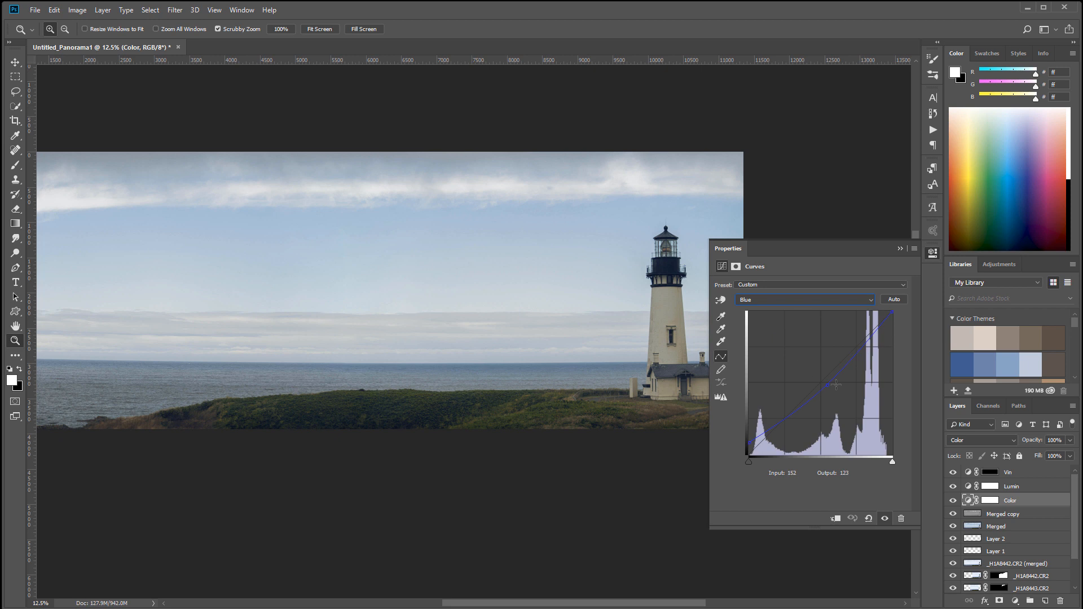
pyautogui.moveTo(834, 374); pyautogui.dragTo(835, 389)
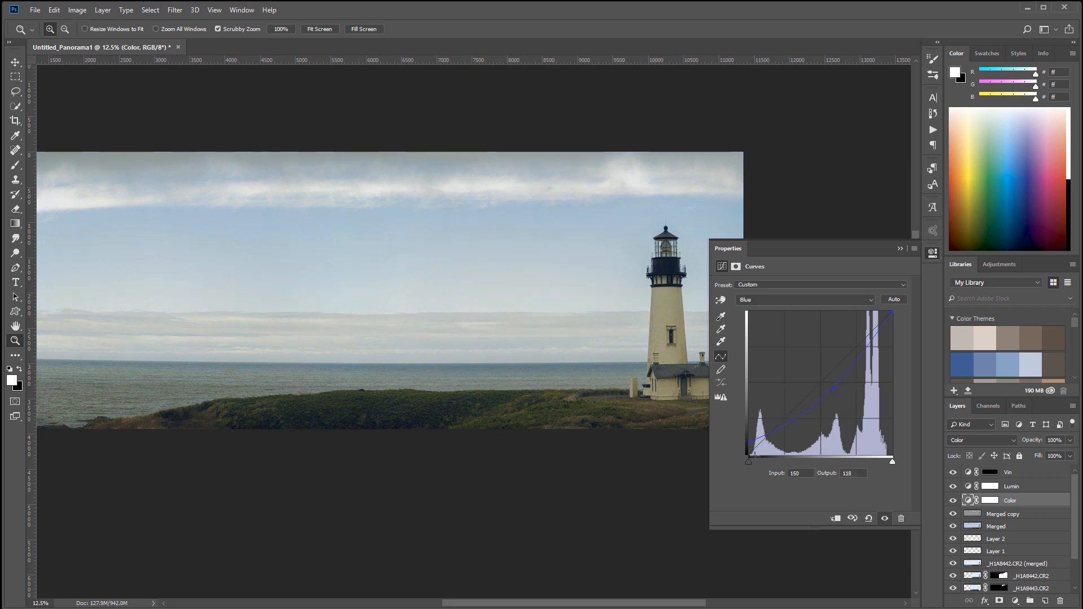
pyautogui.moveTo(749, 440); pyautogui.dragTo(742, 433)
# On the Color layer's Red curve, move the black point to input 15, output 0, and fine-tune the midtones and shadows.
pyautogui.click(791, 300)
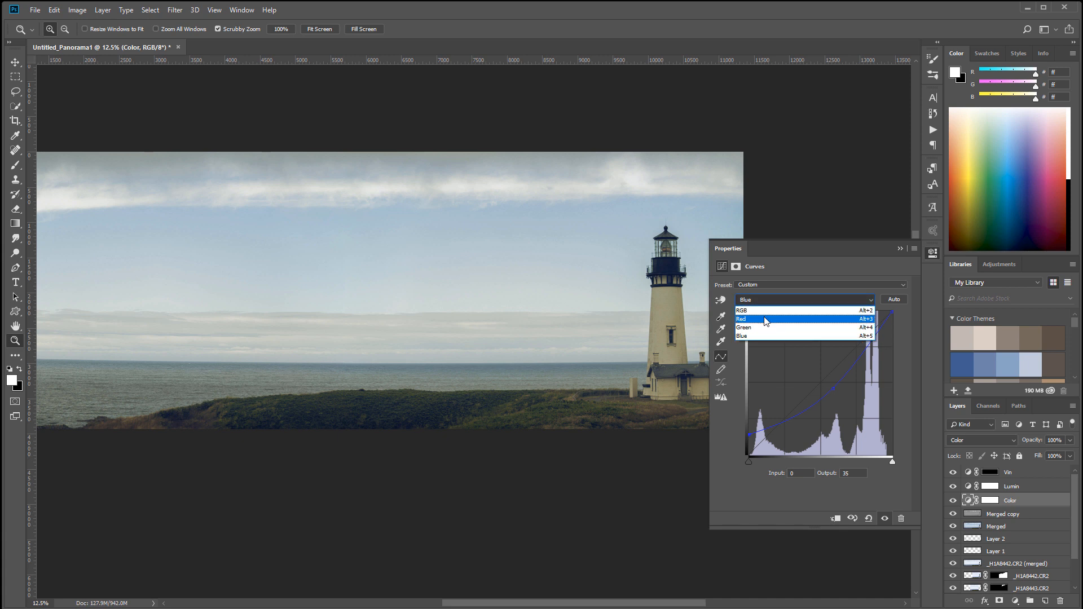
pyautogui.click(767, 318)
pyautogui.moveTo(752, 462)
pyautogui.mouseDown()
pyautogui.moveTo(732, 441)
pyautogui.moveTo(759, 478)
pyautogui.mouseUp()
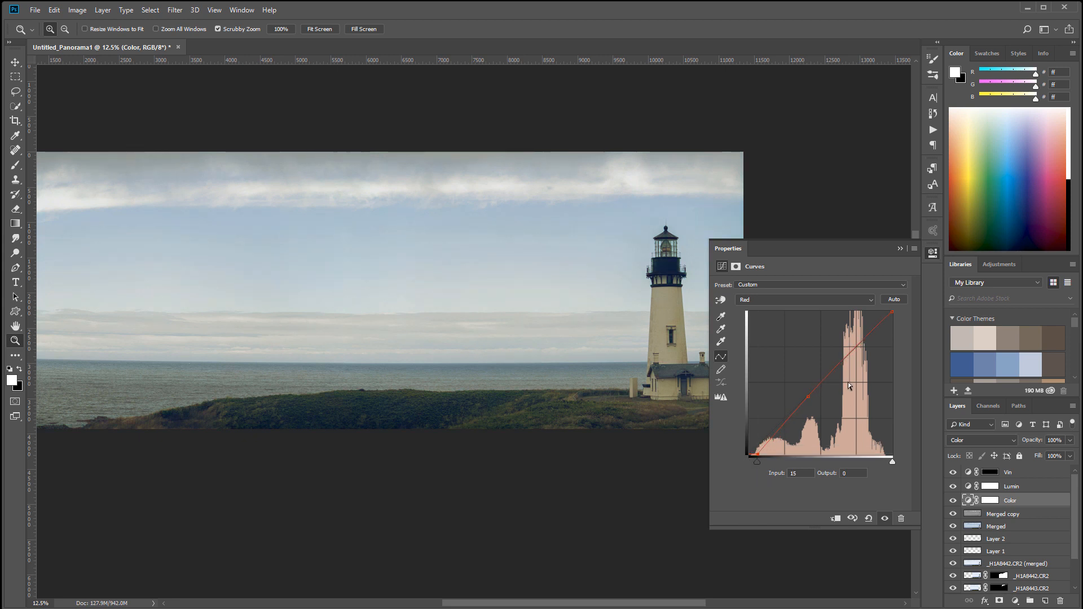
pyautogui.moveTo(824, 382); pyautogui.dragTo(831, 373)
pyautogui.moveTo(783, 424); pyautogui.dragTo(785, 422)
pyautogui.click(934, 253)
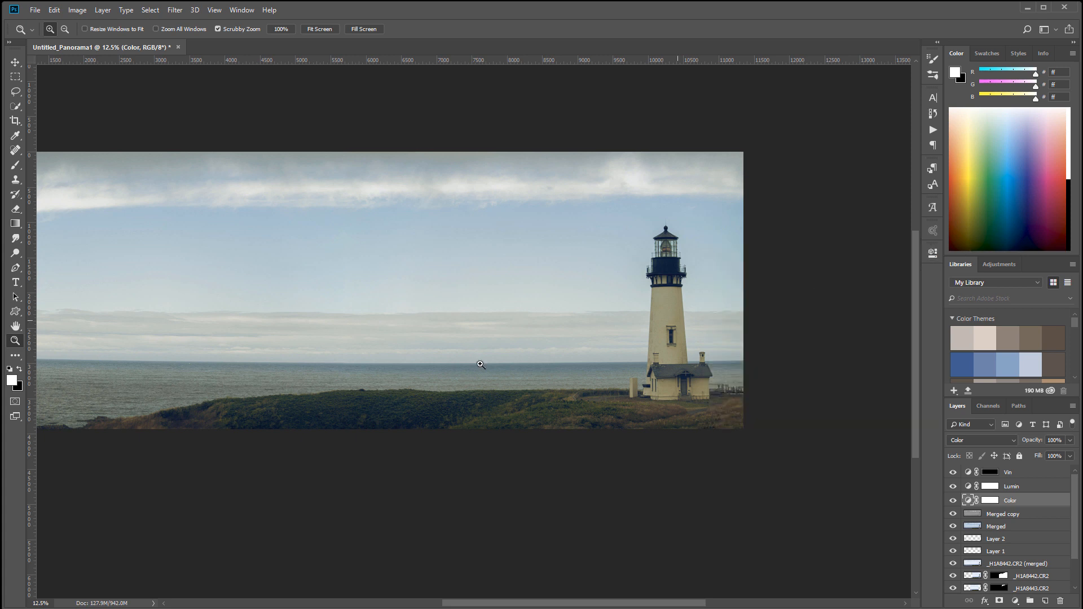
# Compare the whole panorama with and without the Color layer's adjustment.
pyautogui.keyDown('alt'); pyautogui.click(517, 347); pyautogui.keyUp('alt')
pyautogui.moveTo(351, 319); pyautogui.dragTo(508, 329)
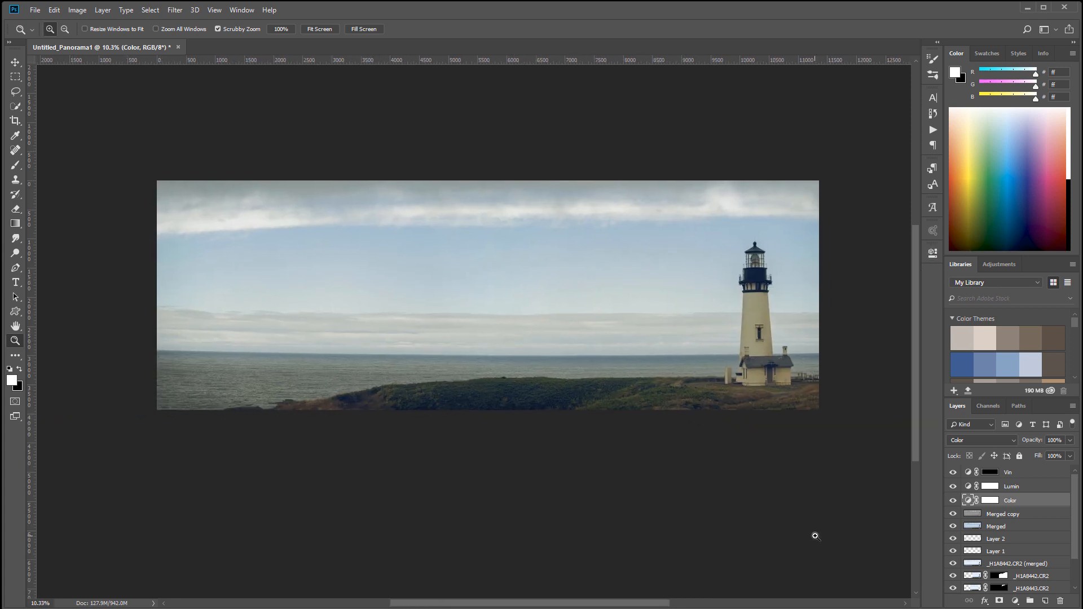
pyautogui.click(955, 502)
pyautogui.click(956, 502)
pyautogui.click(955, 502)
pyautogui.click(955, 502)
pyautogui.moveTo(721, 265); pyautogui.dragTo(715, 268)
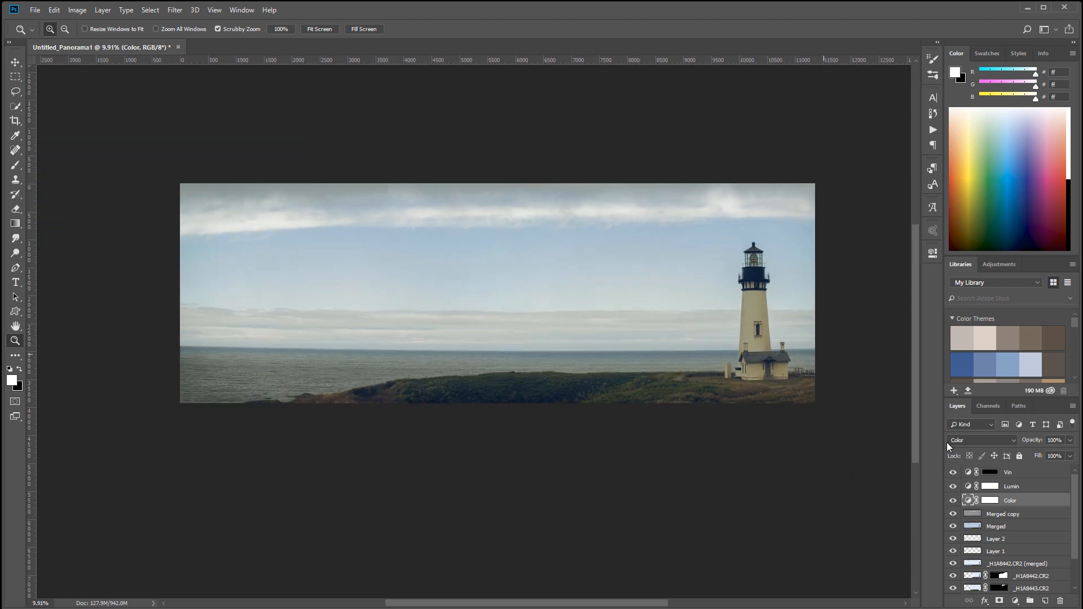
# Group all the layers from Vin down to Layer 1.
pyautogui.click(1036, 473)
pyautogui.scroll(-1, 1036, 525)
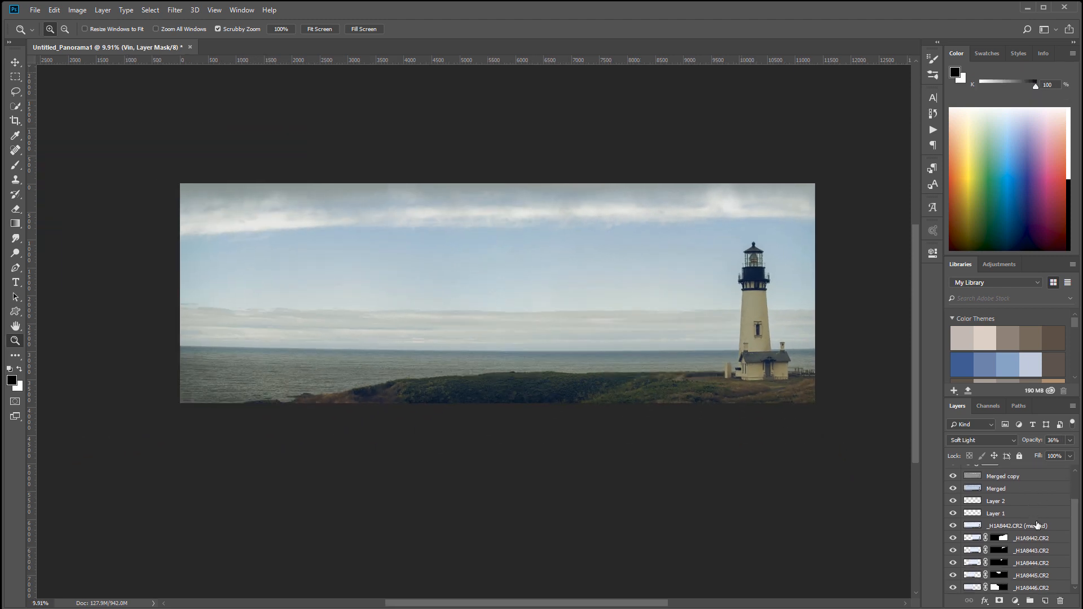
pyautogui.keyDown('shift'); pyautogui.click(1022, 515); pyautogui.keyUp('shift')
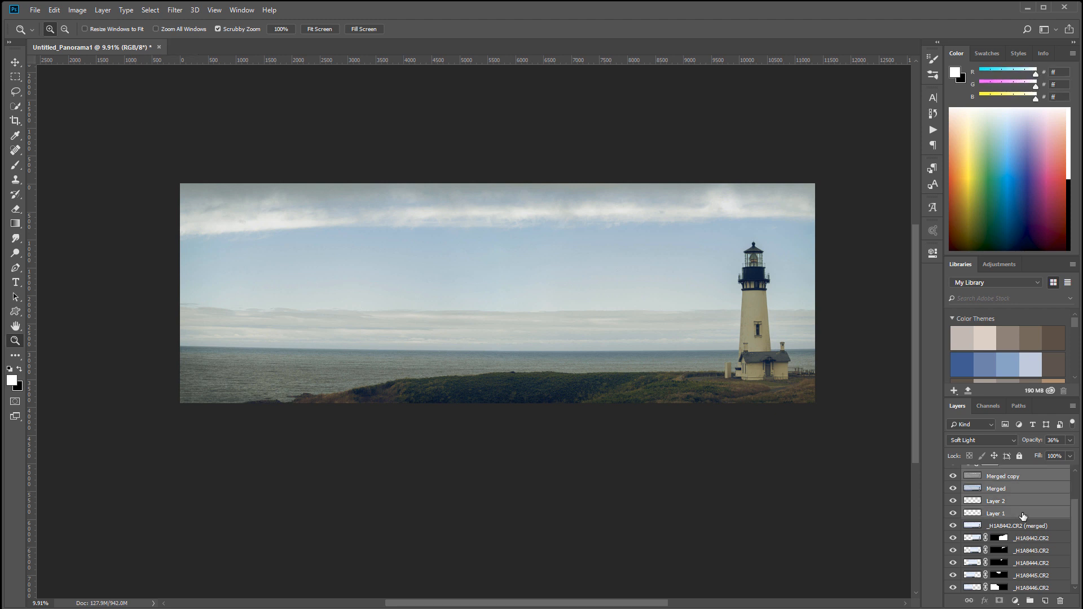
pyautogui.hotkey('ctrl', 'g')
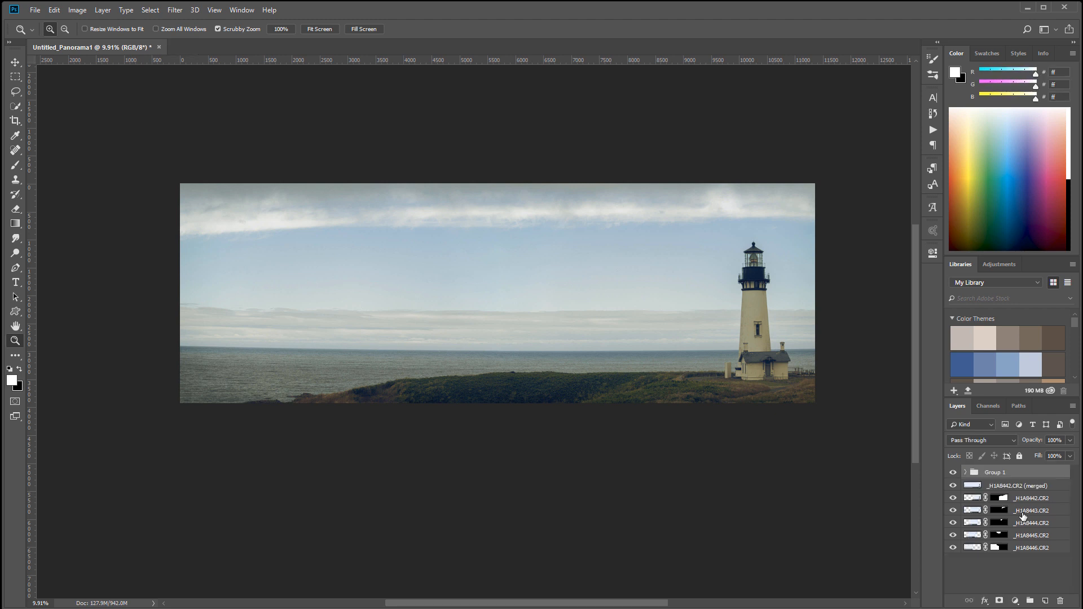
# Compare the panorama before and after by repeatedly hiding and showing the group of retouching and adjustment layers.
pyautogui.click(954, 472)
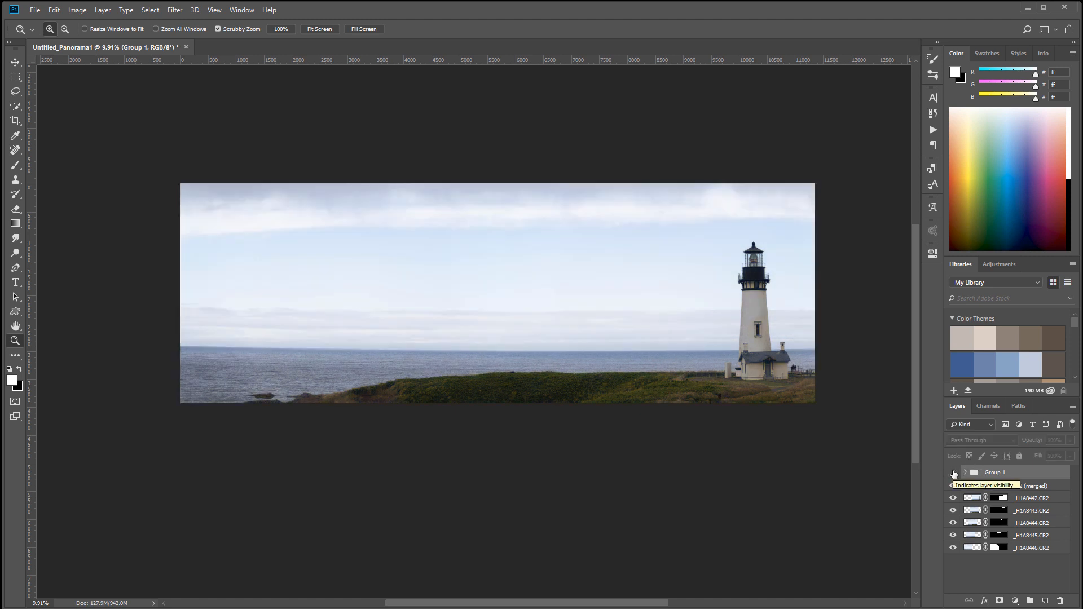
pyautogui.click(953, 473)
pyautogui.click(954, 473)
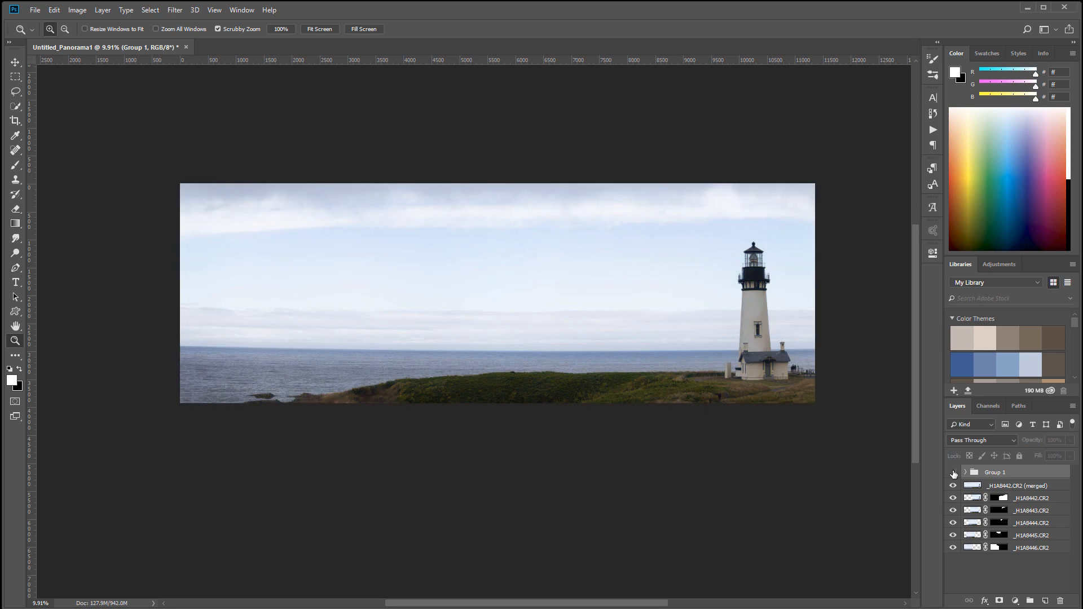
pyautogui.click(953, 473)
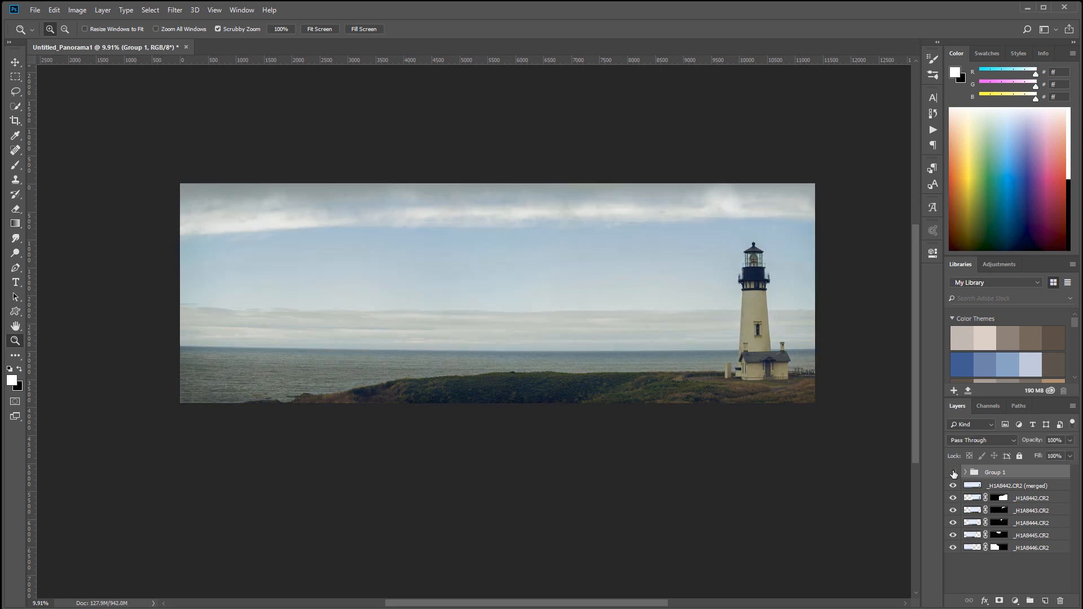
pyautogui.click(953, 473)
pyautogui.click(953, 473)
pyautogui.click(953, 472)
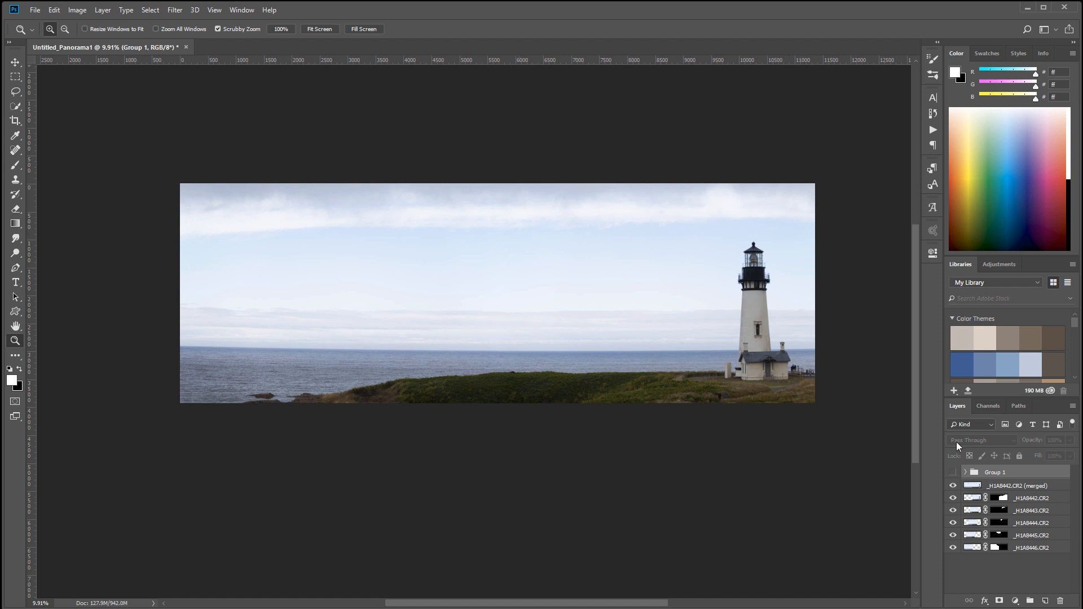
pyautogui.click(954, 473)
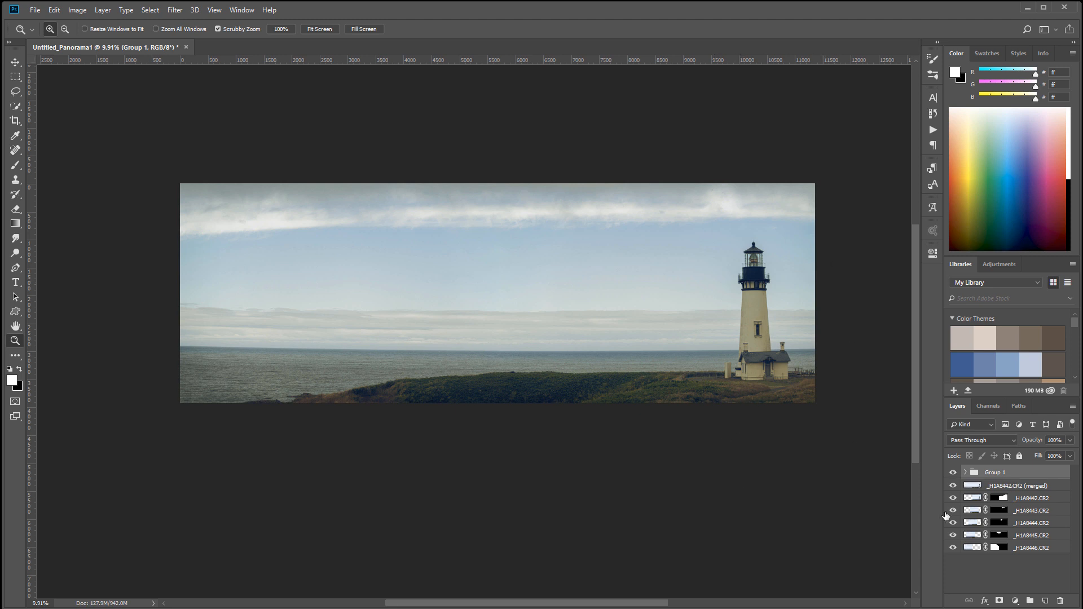
# Hide every layer except the bottom source photo to review the original stitch piece, and show all layers again.
pyautogui.moveTo(952, 472); pyautogui.dragTo(975, 548)
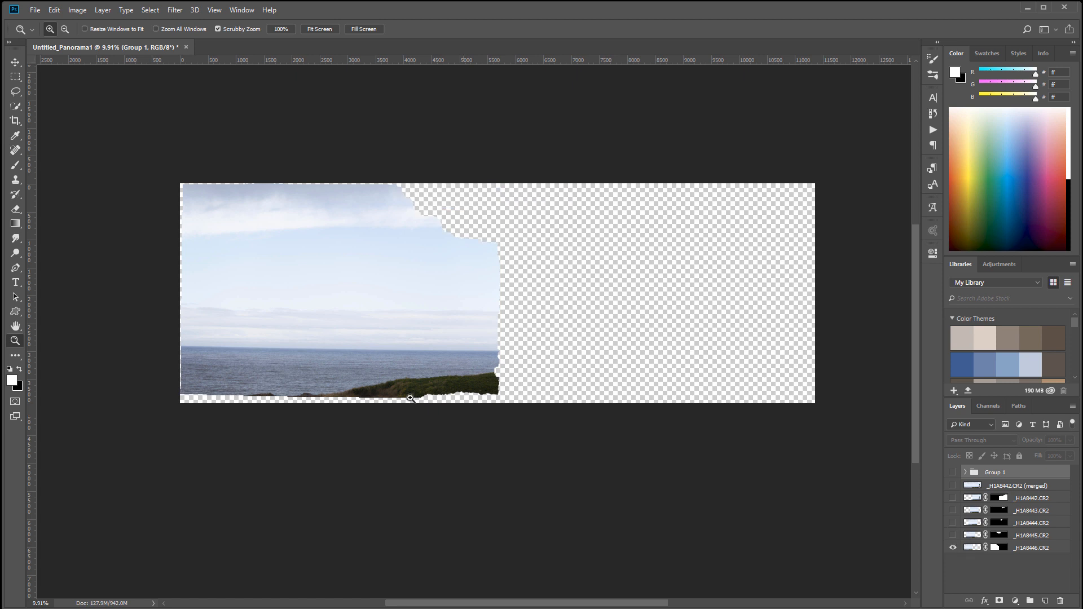
pyautogui.moveTo(957, 541); pyautogui.dragTo(954, 486)
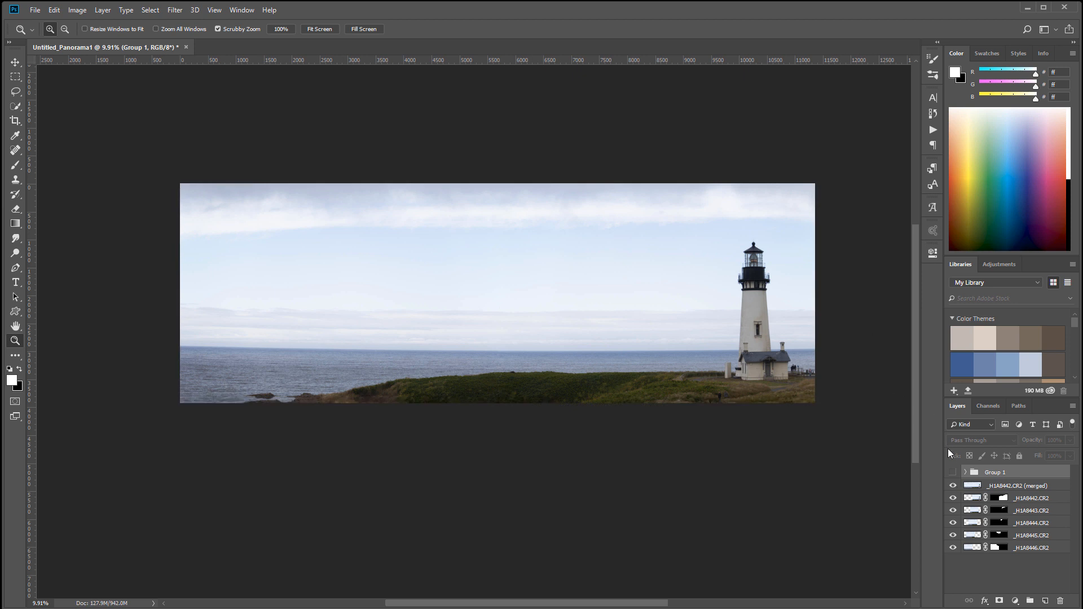
pyautogui.click(953, 472)
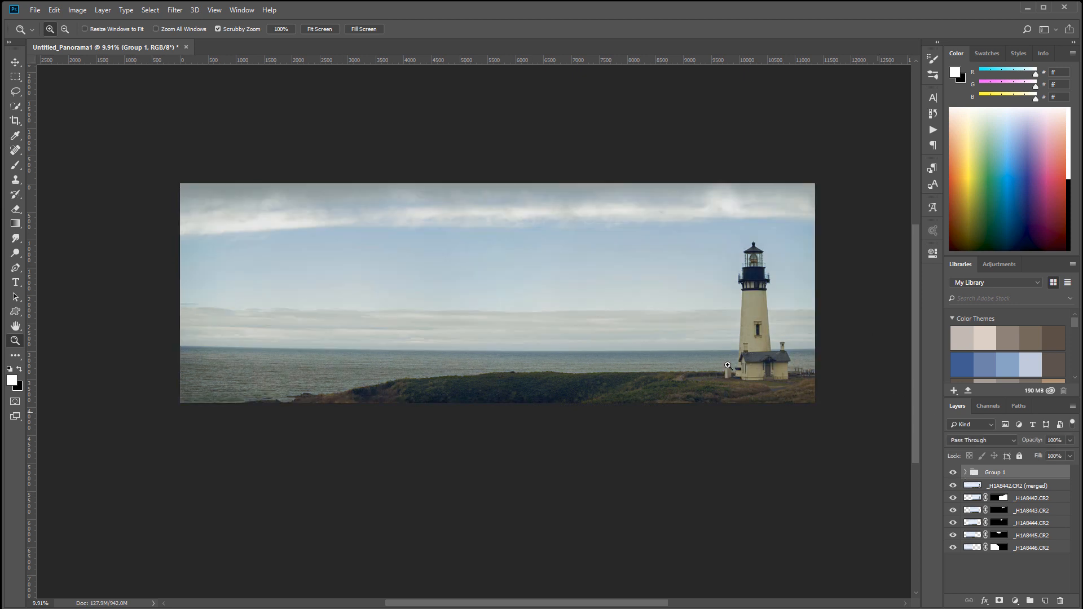